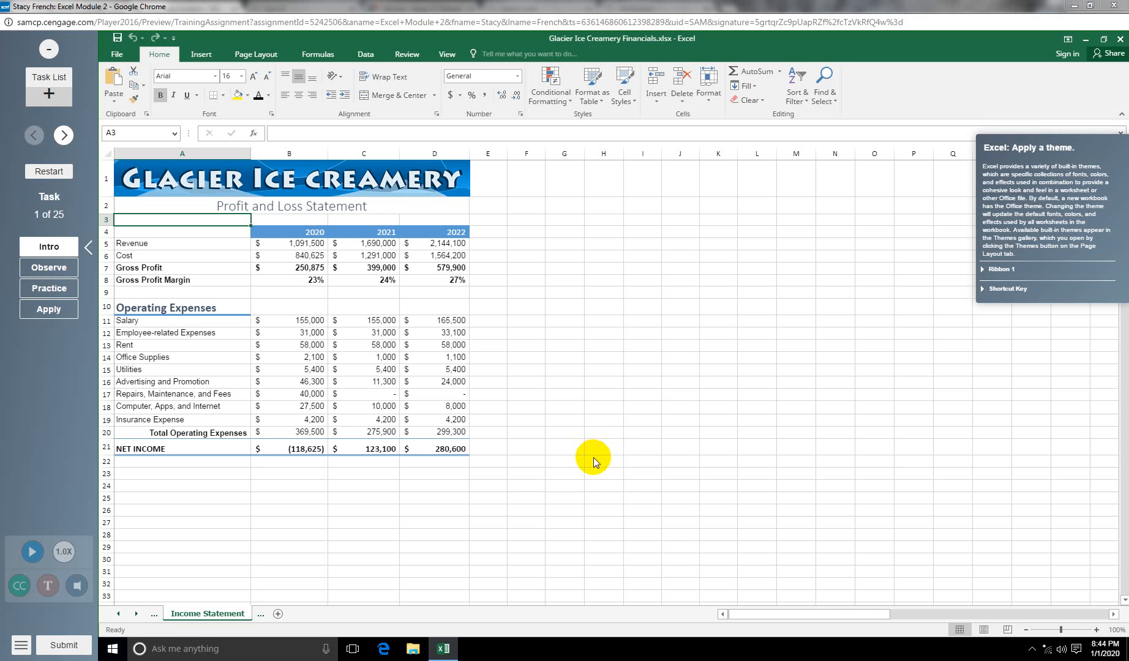
Step: Apply the Berlin theme to the workbook, then load the percentage task
{"action": "left_click", "coordinate": [48, 309]}
{"action": "left_click", "coordinate": [256, 54]}
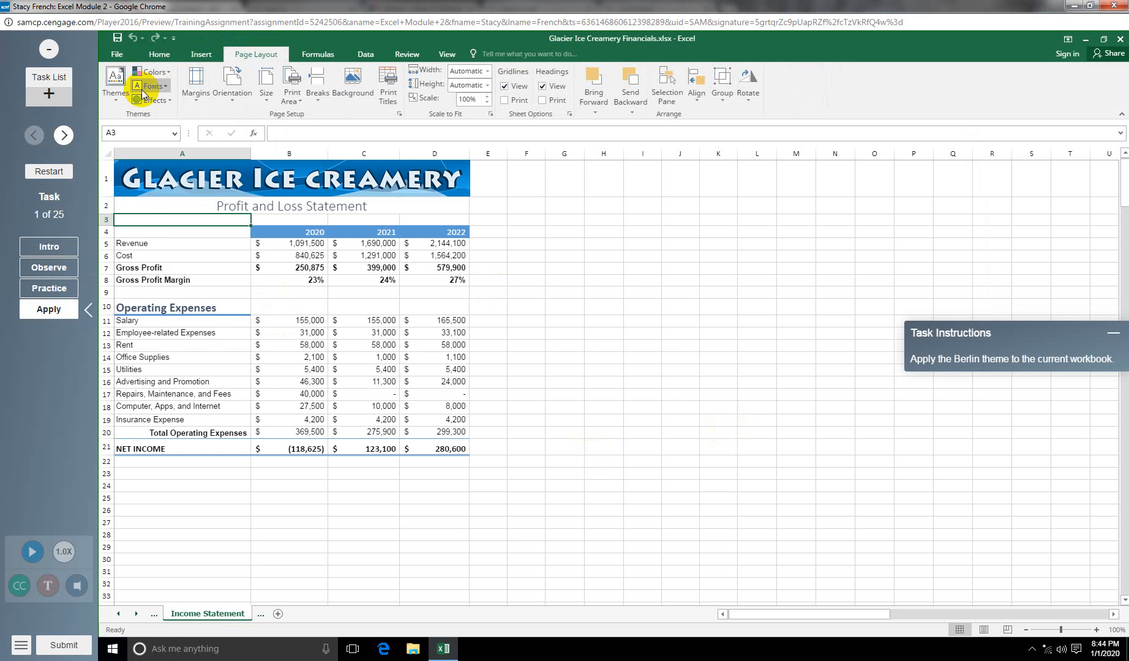
{"action": "left_click", "coordinate": [115, 82]}
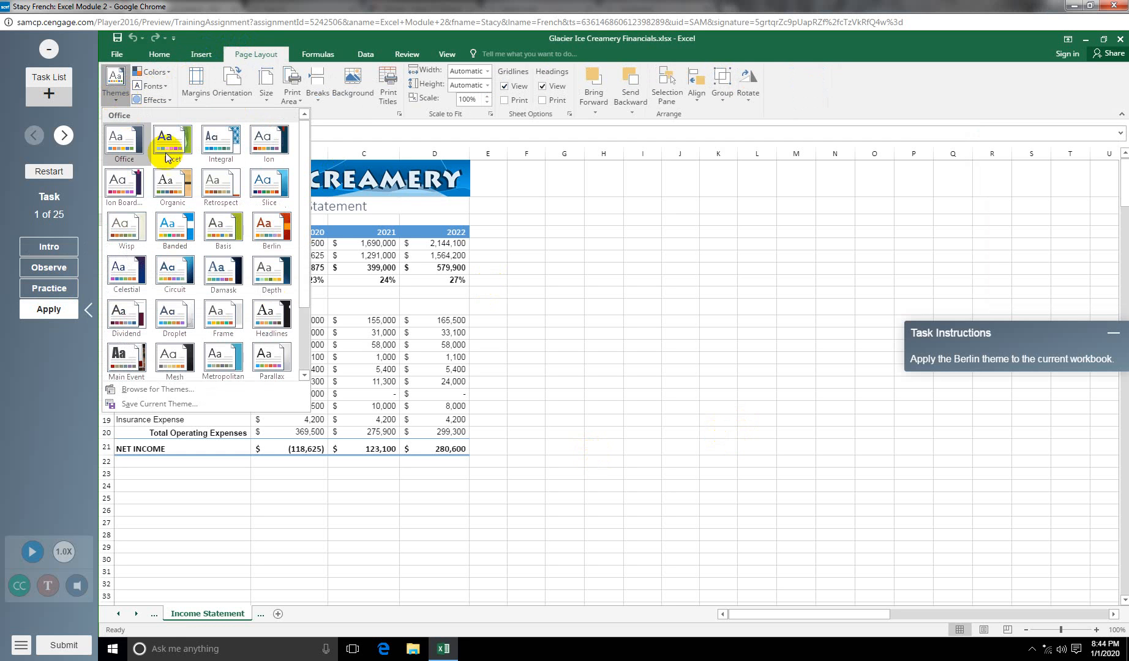
{"action": "left_click", "coordinate": [268, 224]}
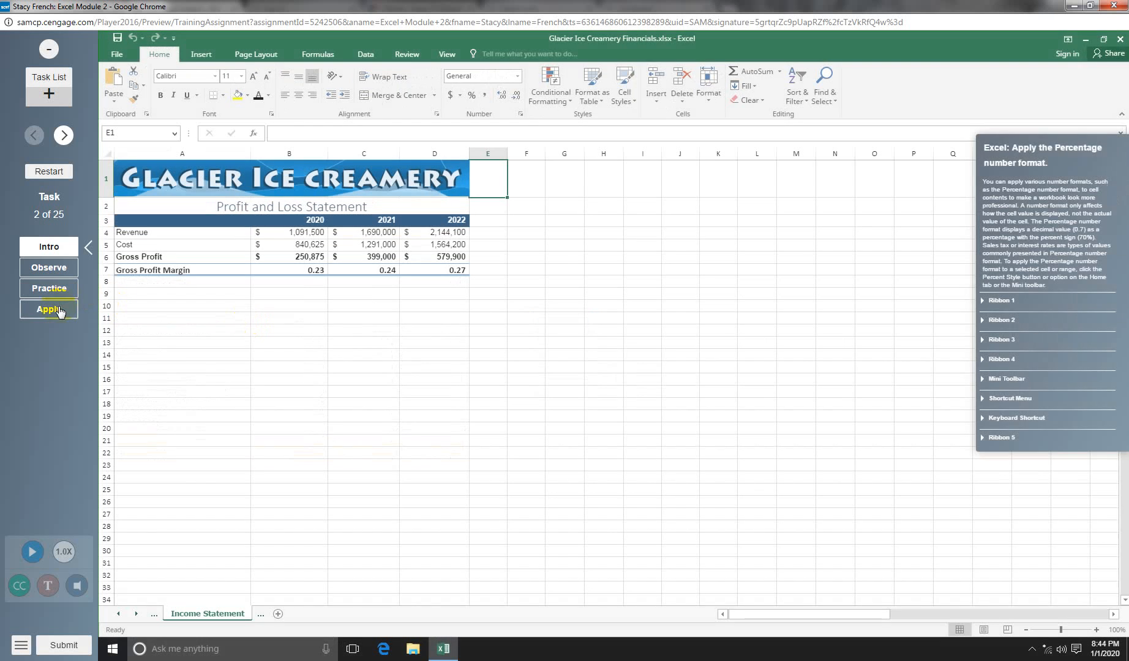
{"action": "left_click", "coordinate": [59, 310]}
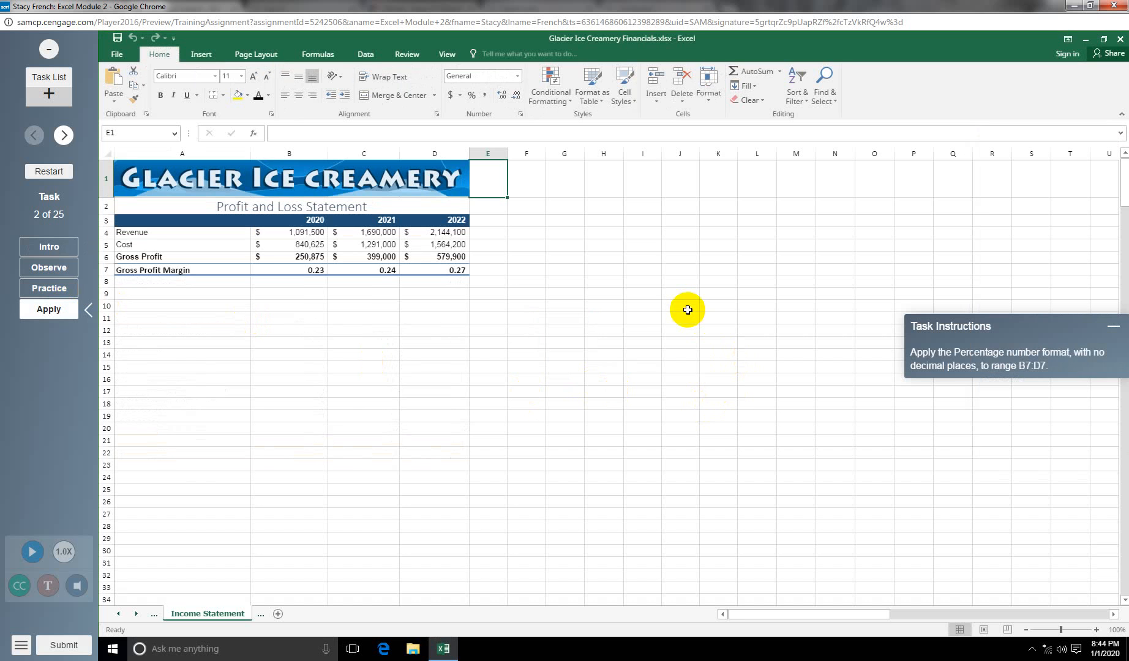
Step: Format B7:D7 as Percentage with no decimal places, then load the column width task
{"action": "left_click_drag", "start_coordinate": [280, 271], "coordinate": [438, 272]}
{"action": "left_click", "coordinate": [517, 75]}
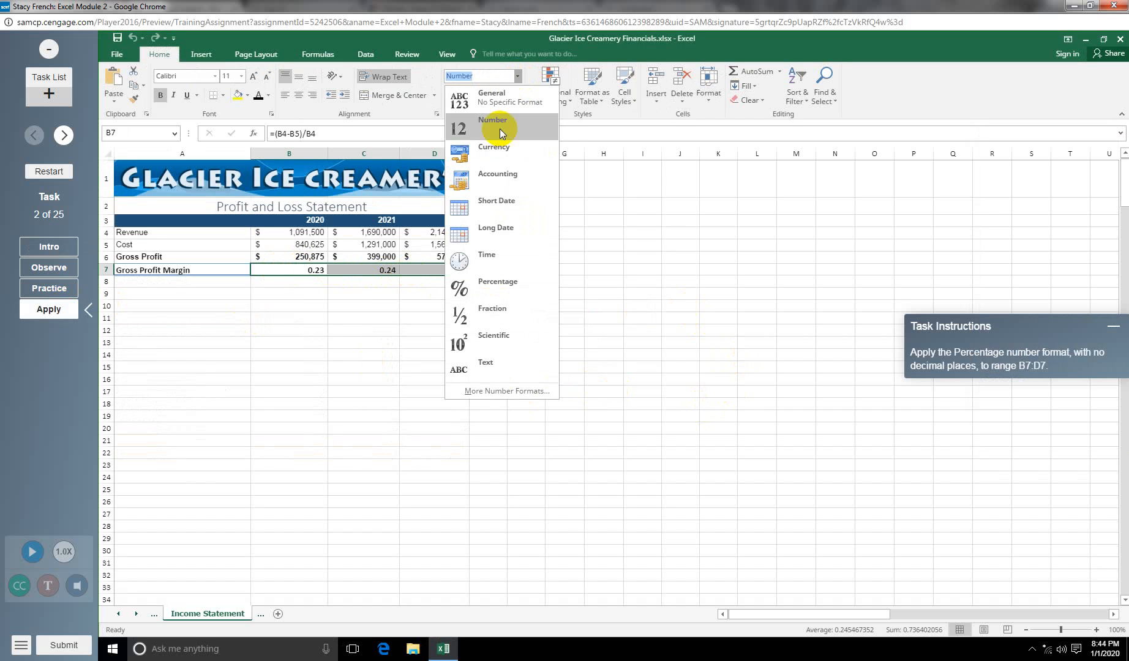
{"action": "left_click", "coordinate": [500, 281]}
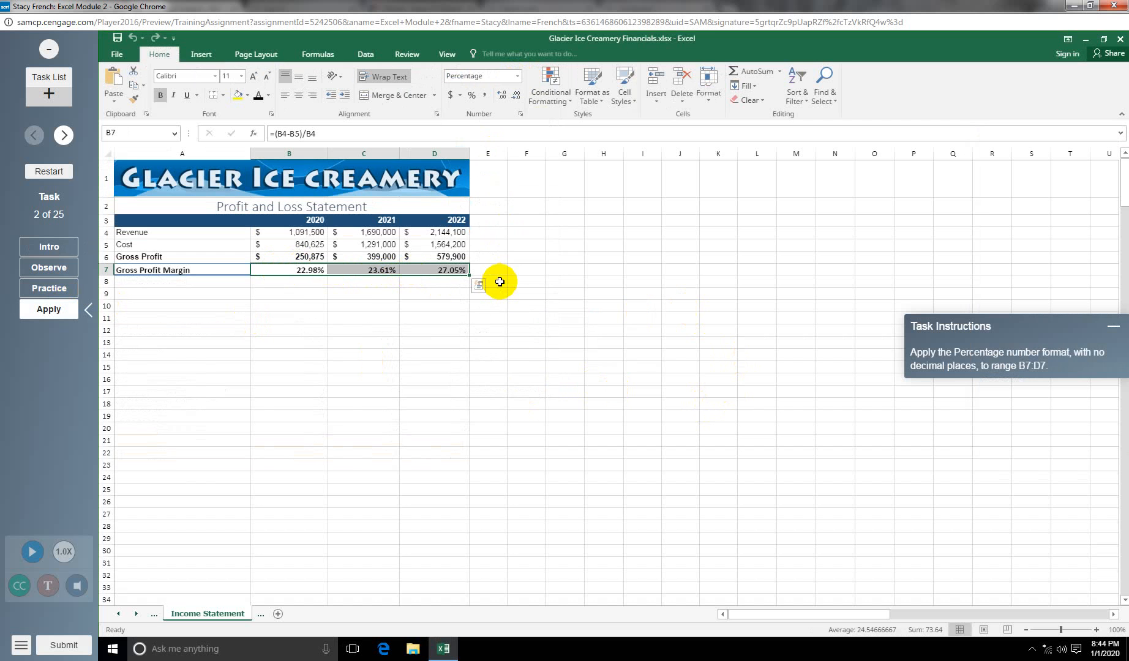
{"action": "left_click", "coordinate": [517, 96]}
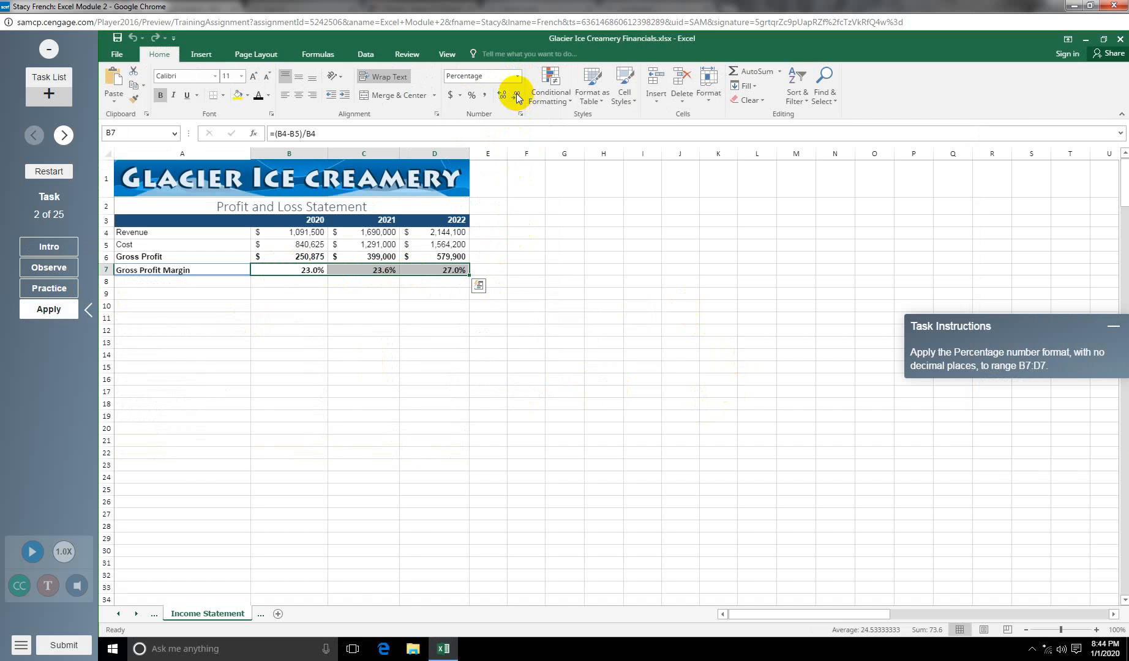
{"action": "left_click", "coordinate": [516, 96]}
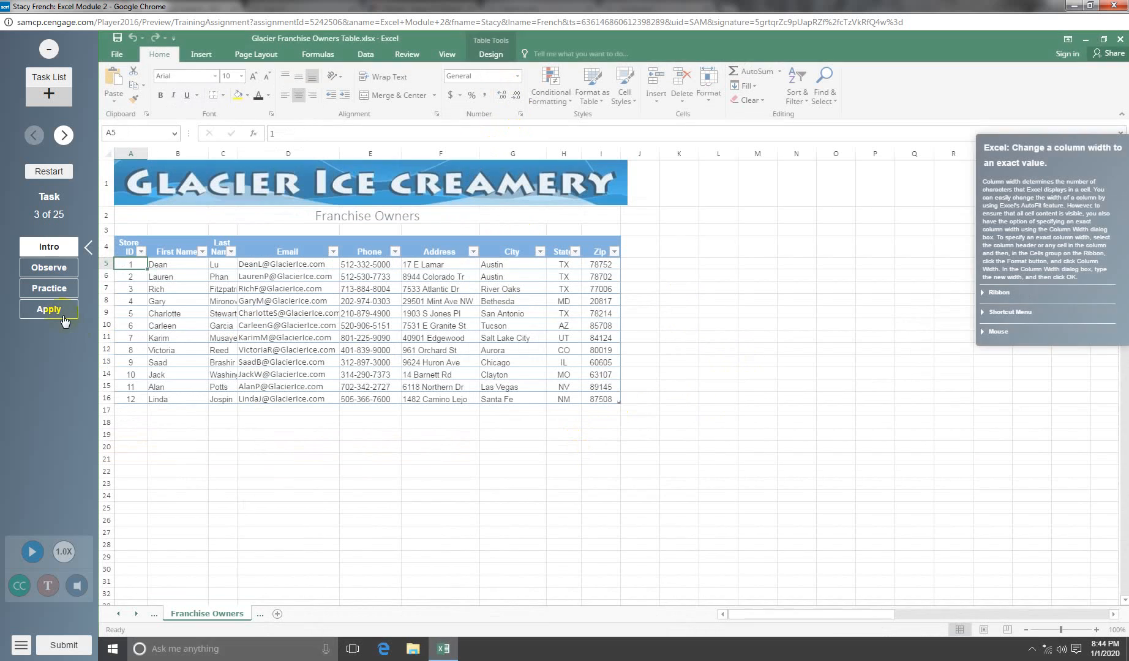
{"action": "left_click", "coordinate": [64, 318]}
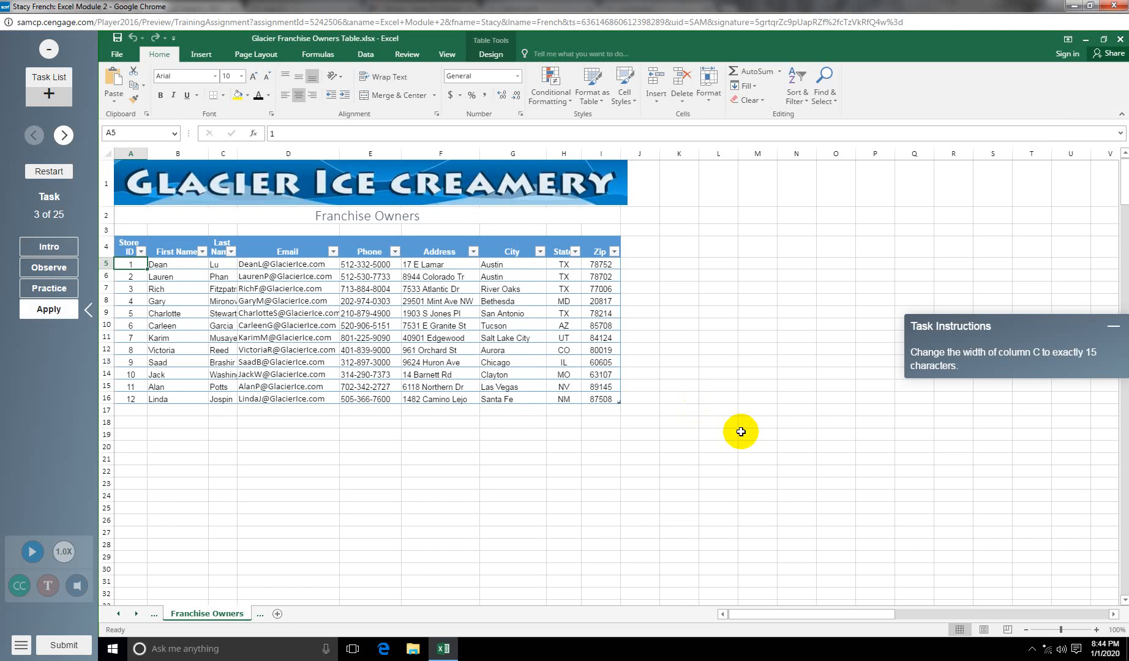
Step: Set column C width to 15 and AutoFit column D to show the full emails
{"action": "right_click", "coordinate": [224, 156]}
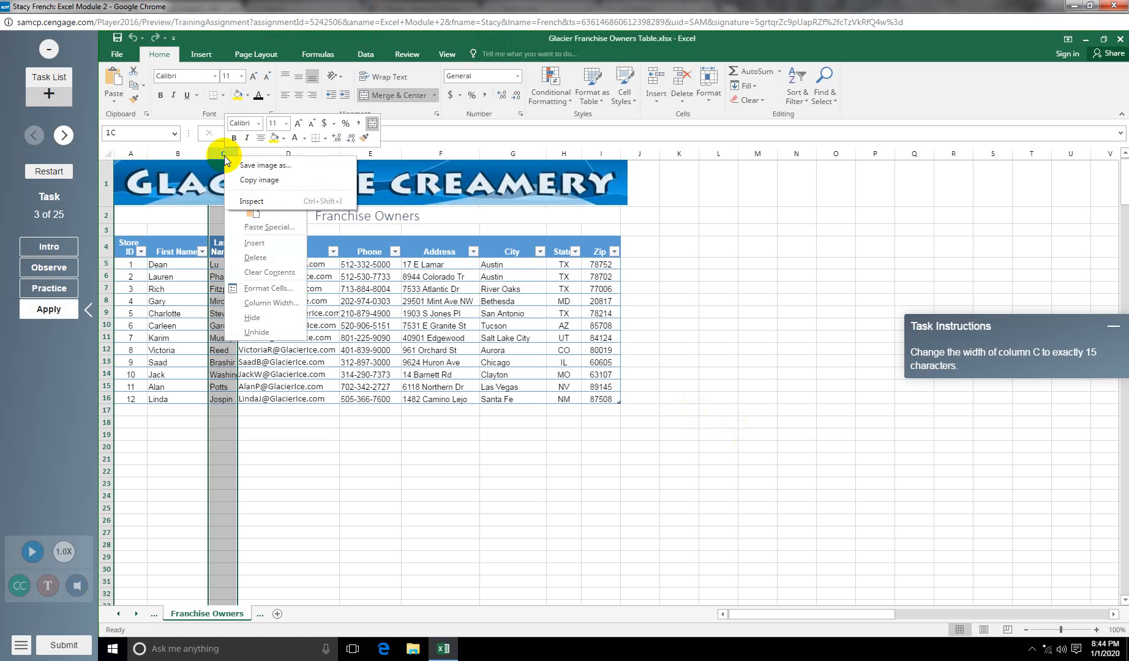
{"action": "left_click", "coordinate": [272, 302]}
{"action": "type", "text": "15"}
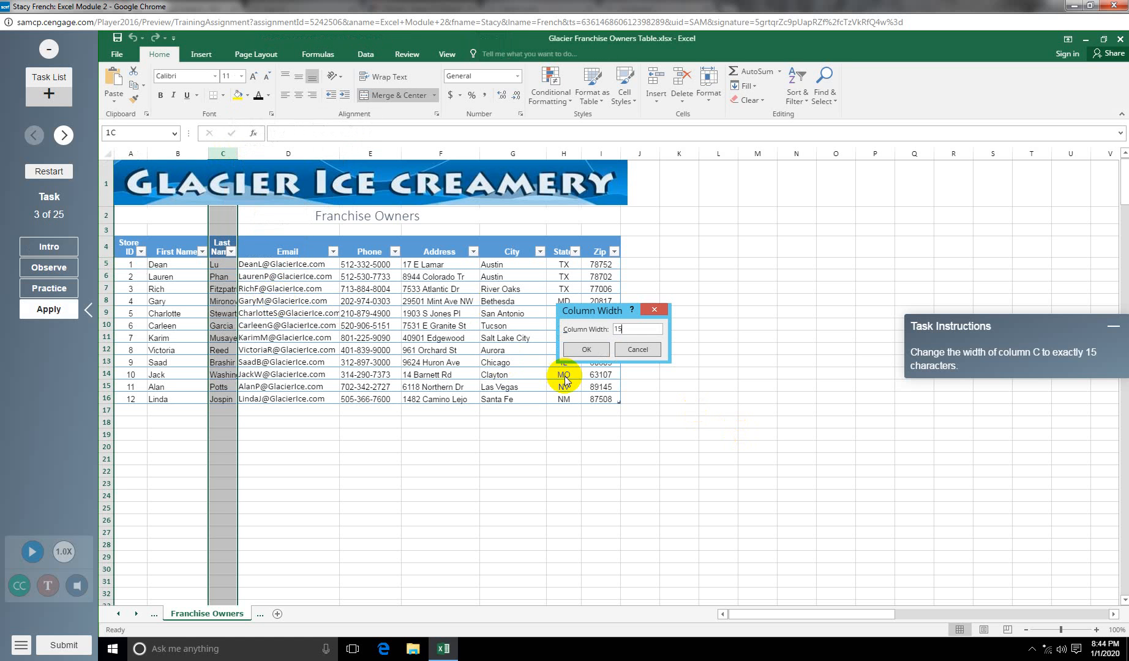
{"action": "left_click", "coordinate": [586, 349]}
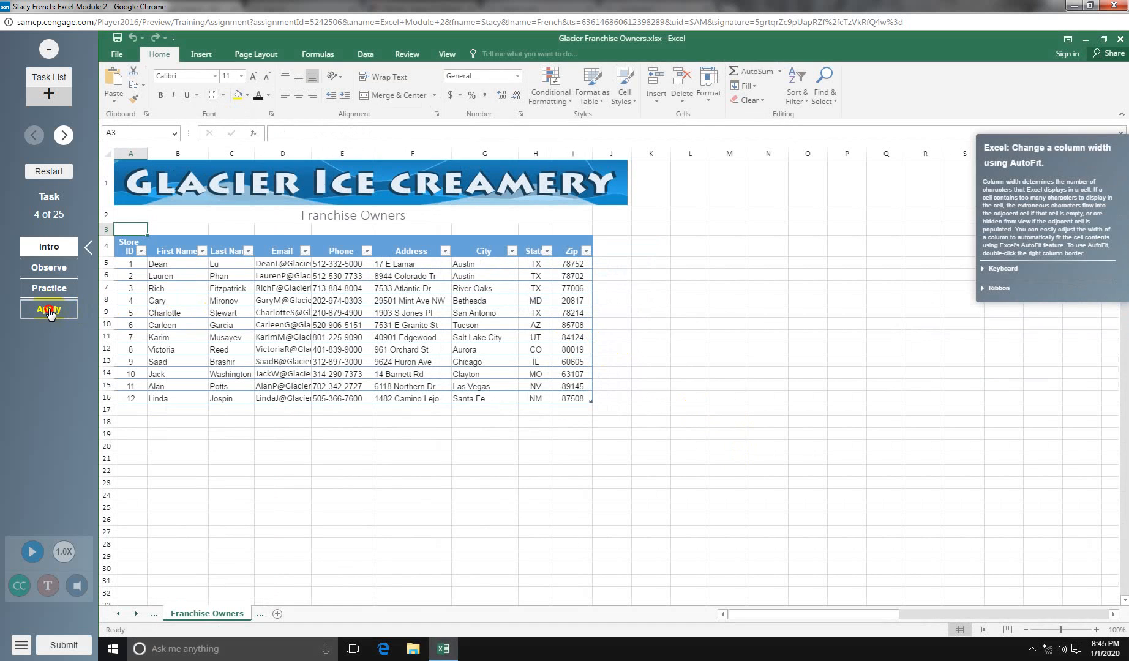
{"action": "left_click", "coordinate": [50, 310]}
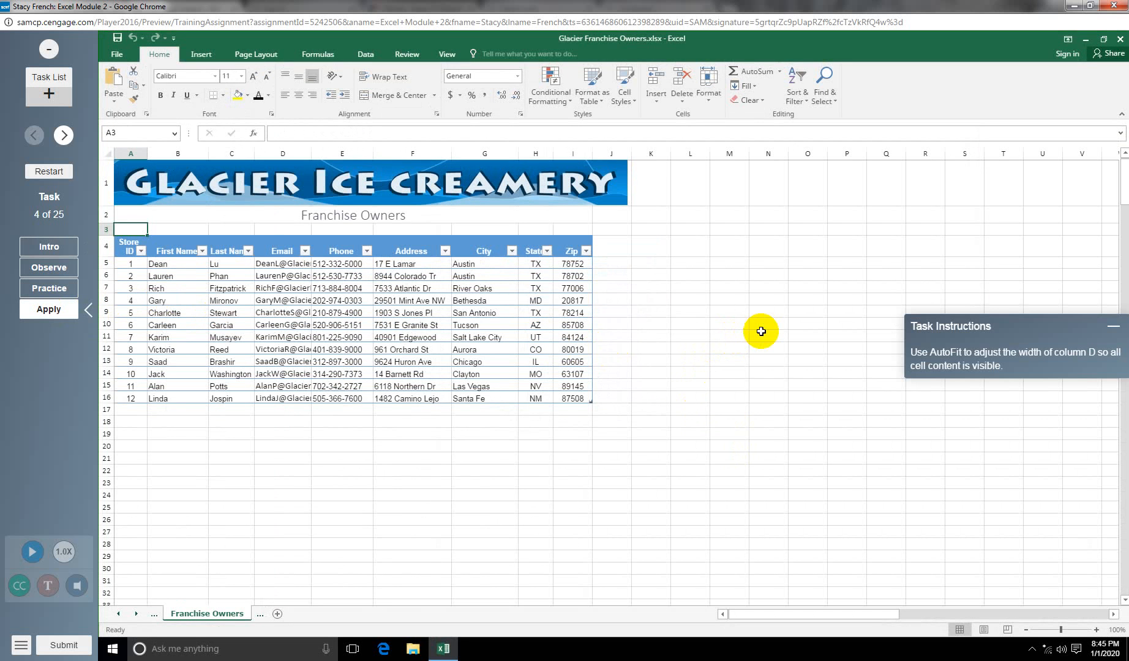
{"action": "double_click", "coordinate": [310, 153]}
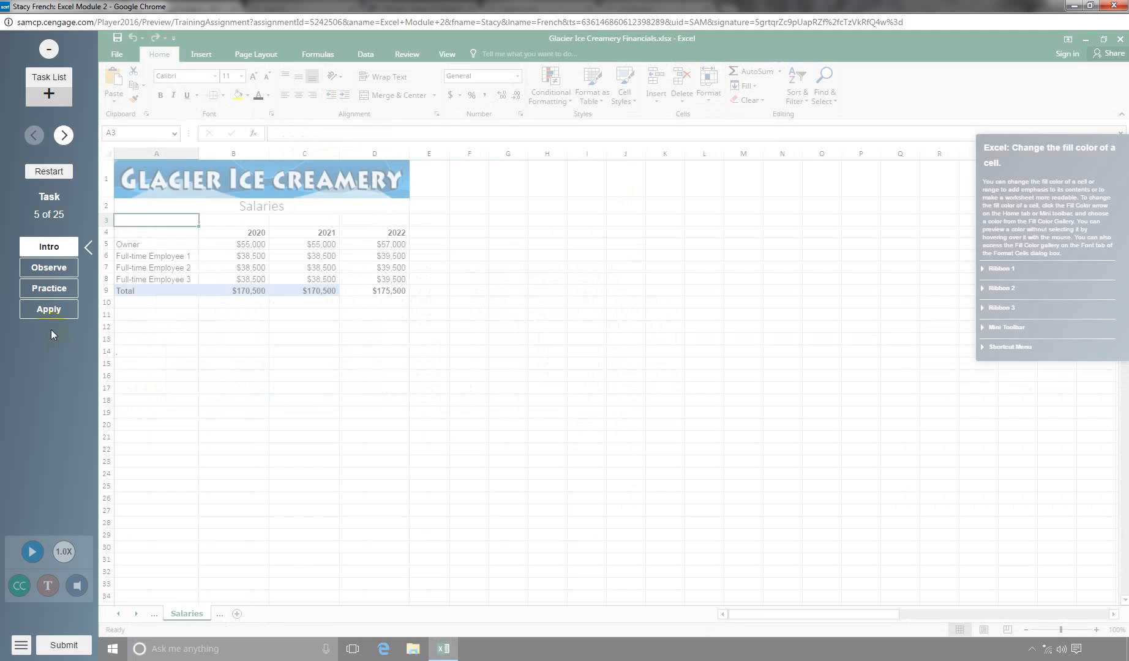
Step: Fill cell D9 with Blue, Accent 1, Lighter 60%
{"action": "left_click", "coordinate": [49, 309]}
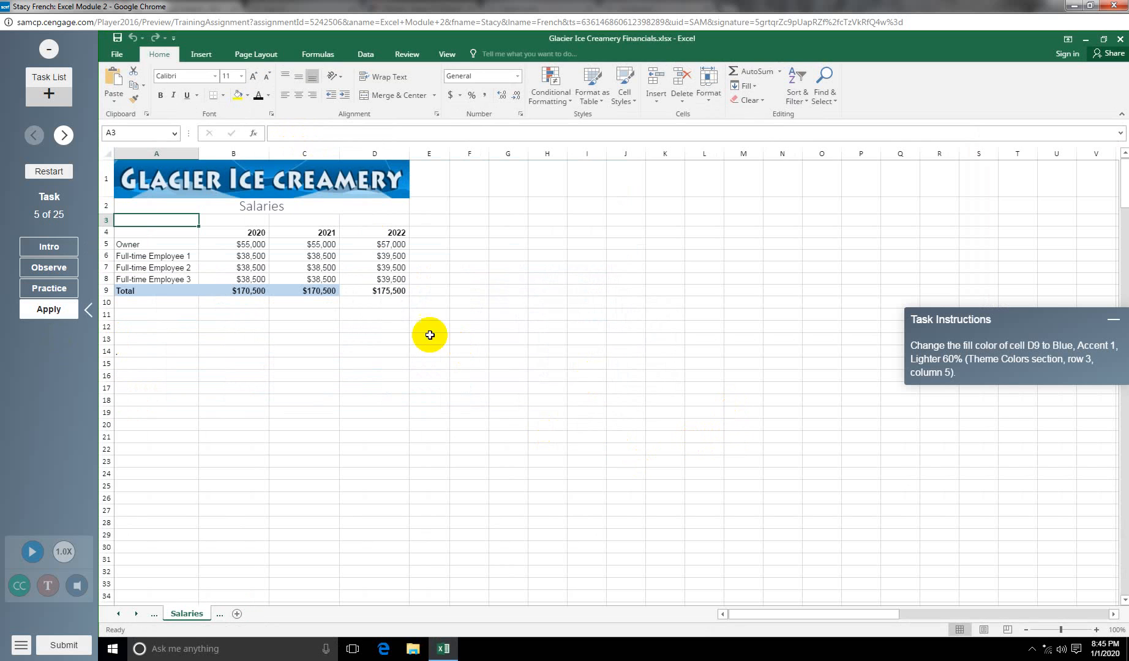
{"action": "left_click", "coordinate": [387, 293]}
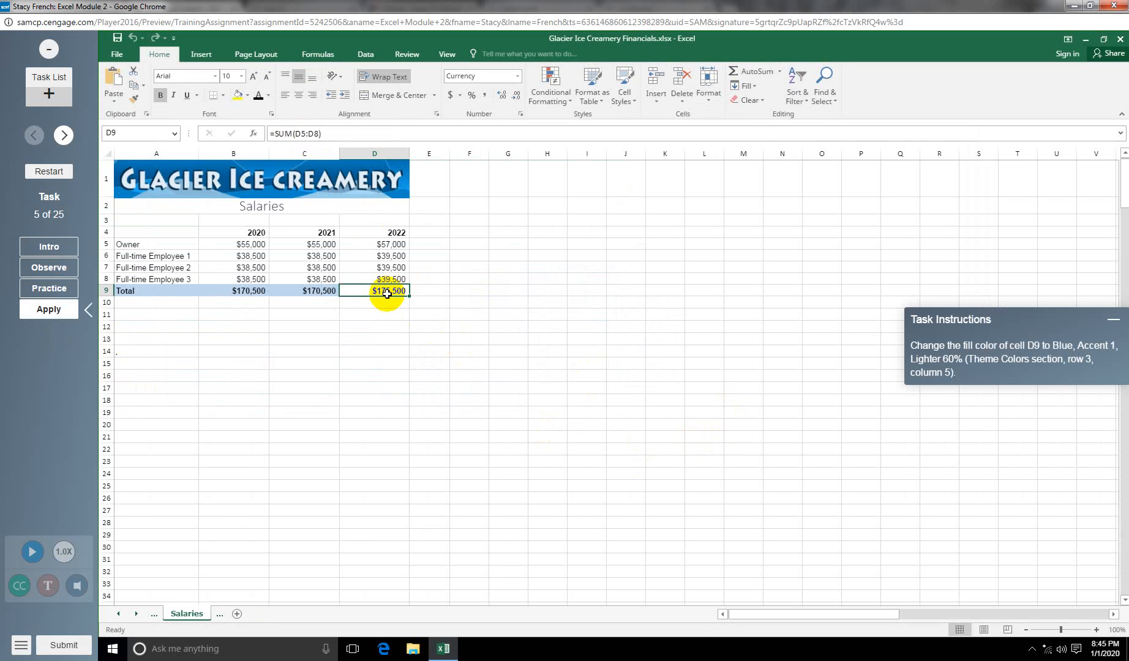
{"action": "left_click", "coordinate": [248, 96]}
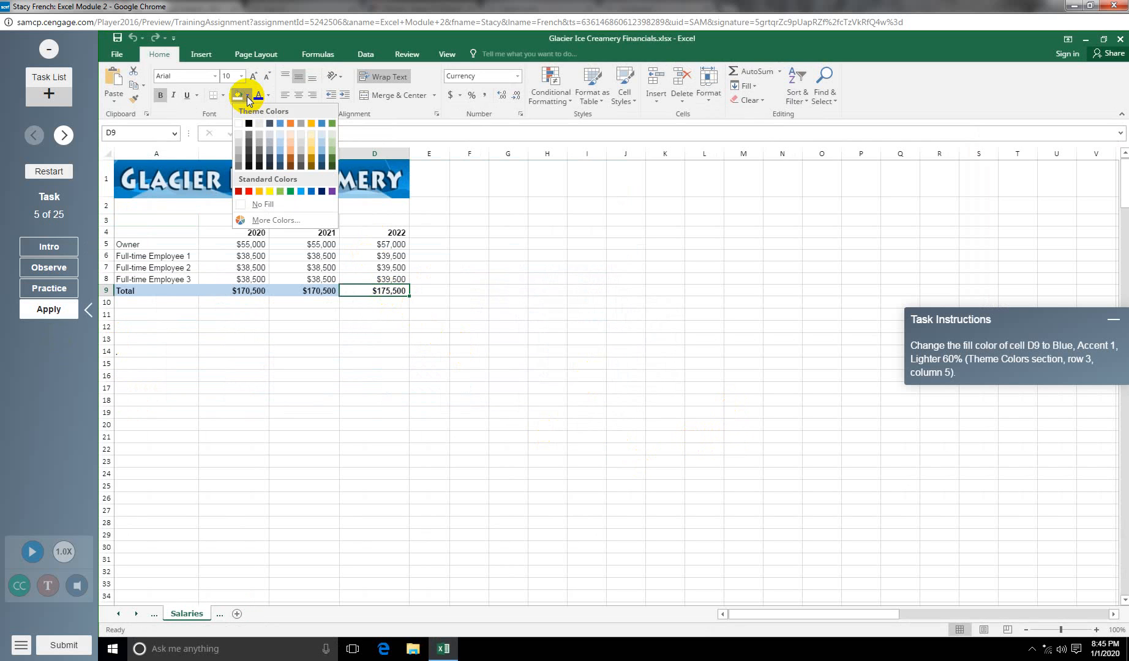
{"action": "left_click", "coordinate": [278, 140]}
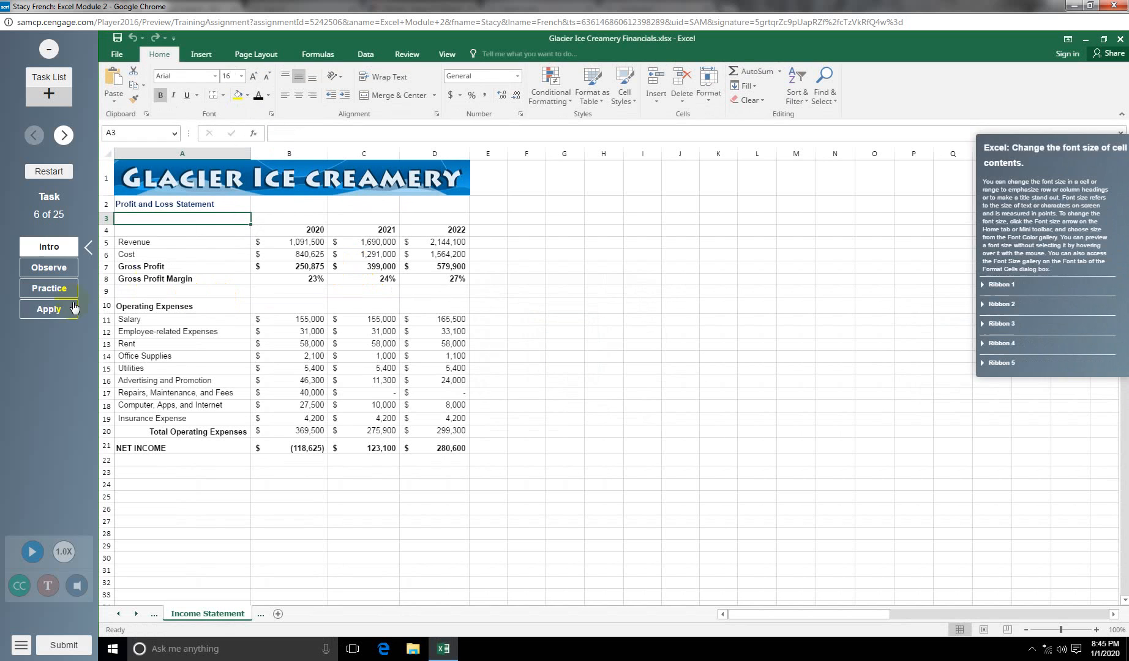
Step: Set the Profit and Loss Statement title in A2 to 11-point font
{"action": "left_click", "coordinate": [53, 310]}
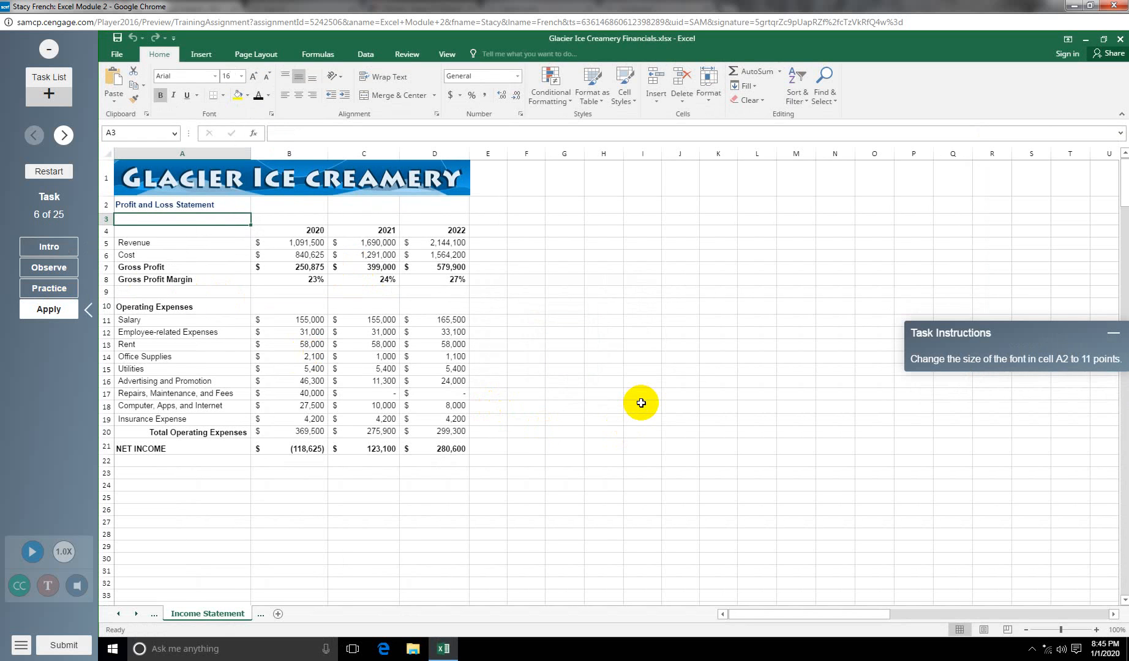
{"action": "left_click", "coordinate": [144, 204]}
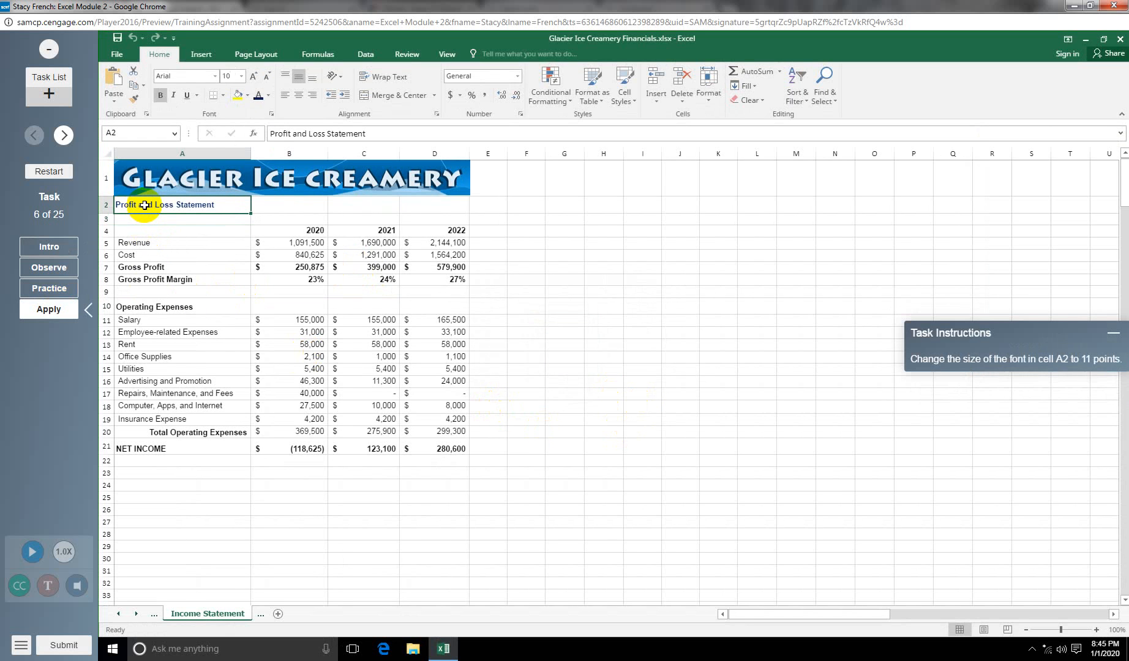
{"action": "left_click", "coordinate": [242, 76]}
{"action": "left_click", "coordinate": [227, 126]}
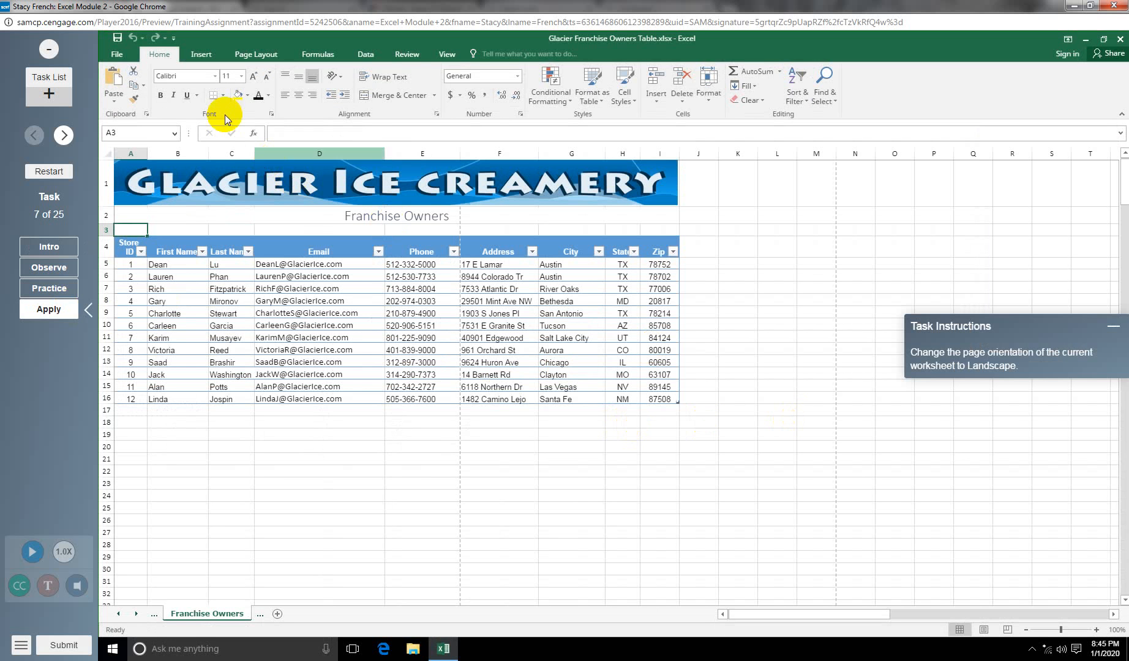
Step: Switch the Franchise Owners sheet to landscape orientation
{"action": "left_click", "coordinate": [256, 54]}
{"action": "left_click", "coordinate": [238, 95]}
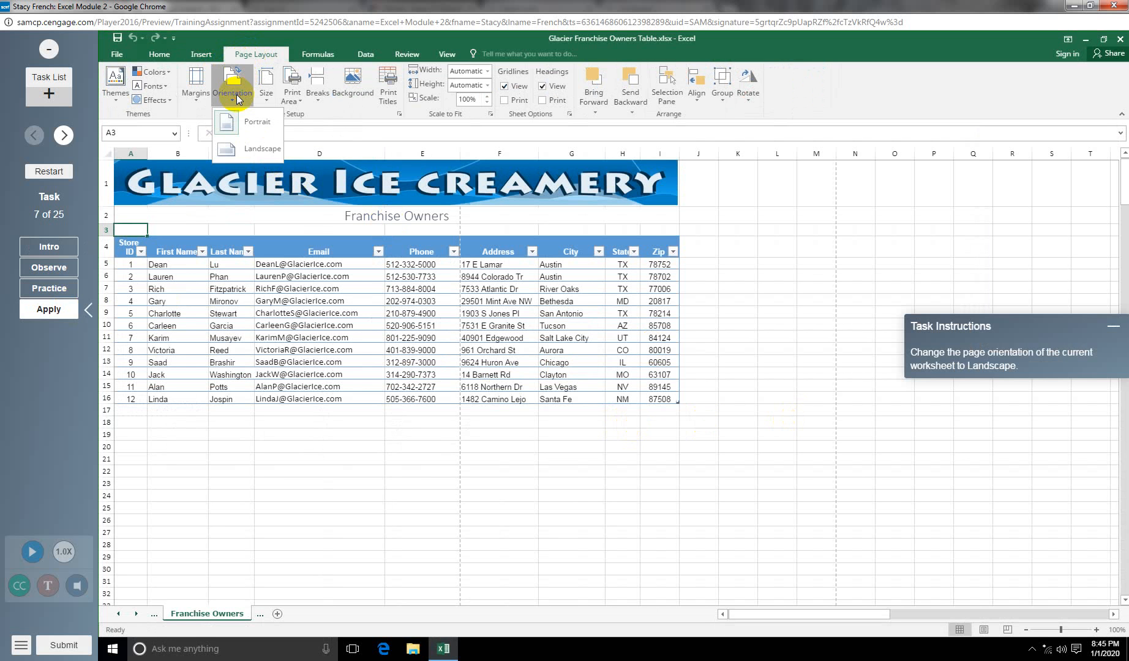
{"action": "left_click", "coordinate": [248, 158]}
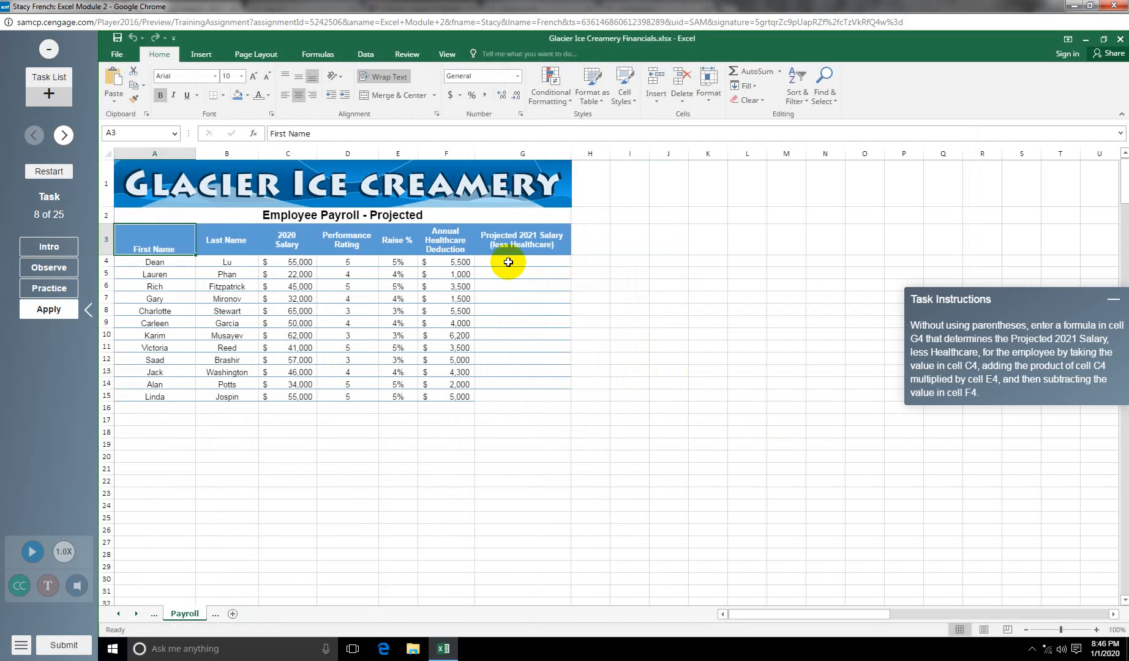
Step: Enter =C4+C4*E4-F4 in G4 to show the projected salary of $52,250
{"action": "left_click", "coordinate": [508, 262]}
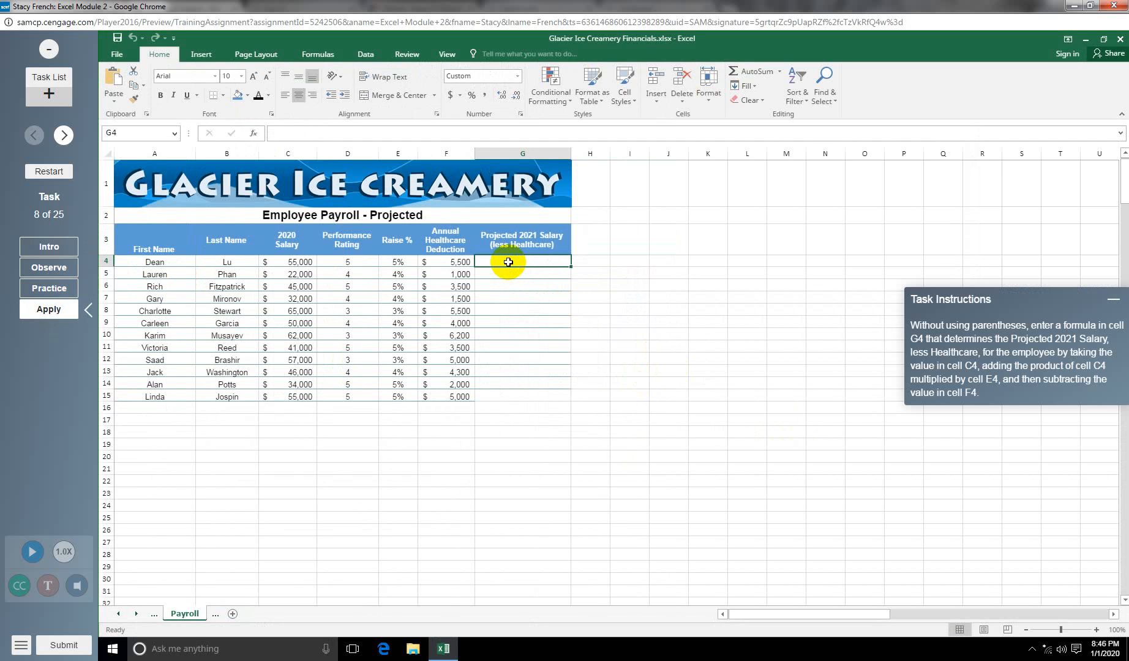
{"action": "type", "text": "="}
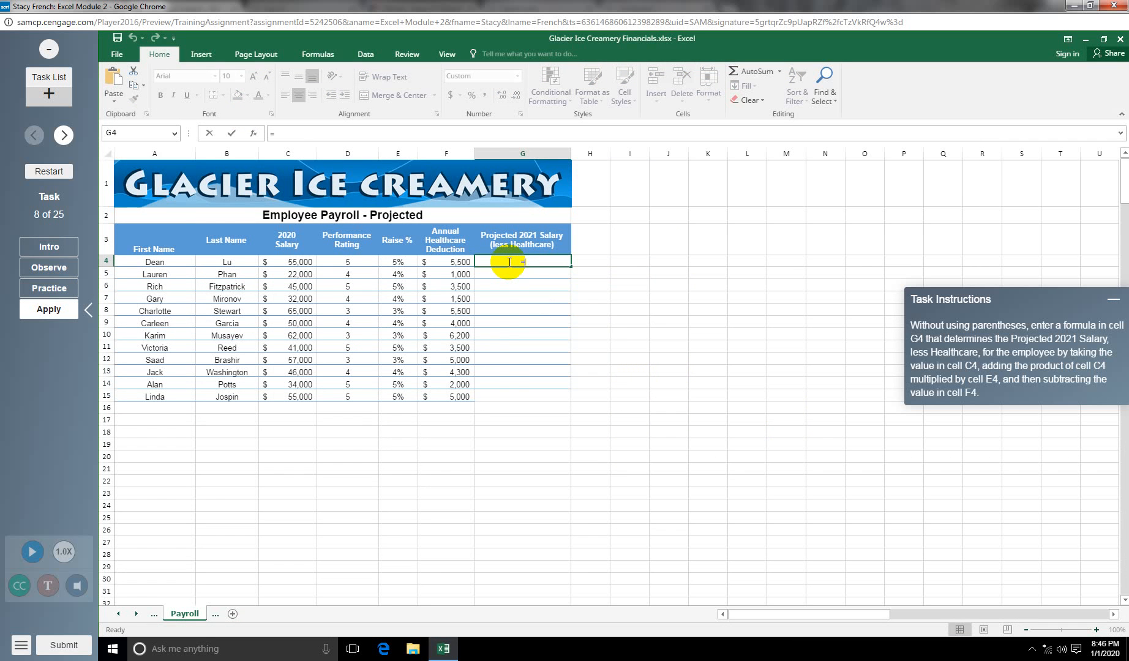
{"action": "type", "text": "C4+C"}
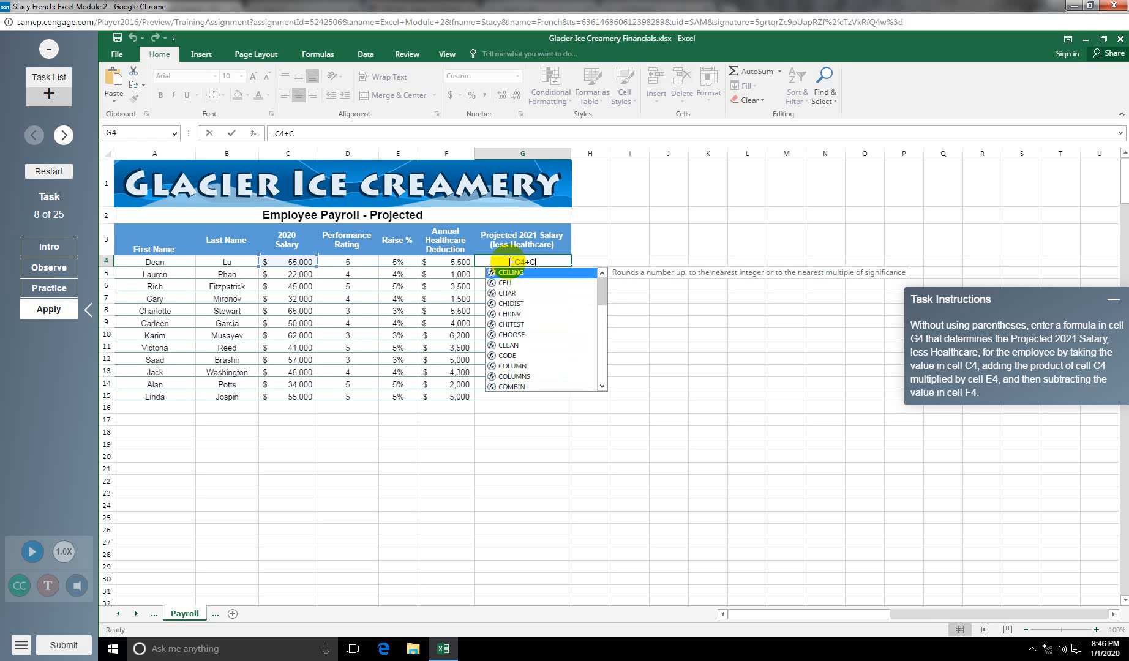
{"action": "type", "text": "4*"}
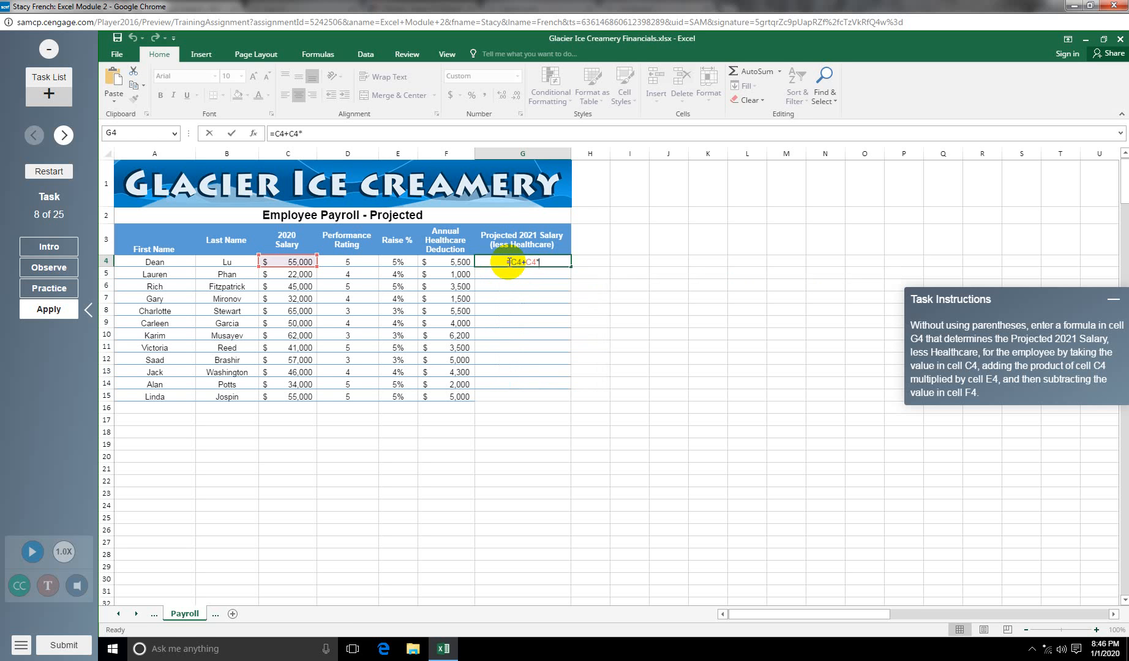
{"action": "type", "text": "E"}
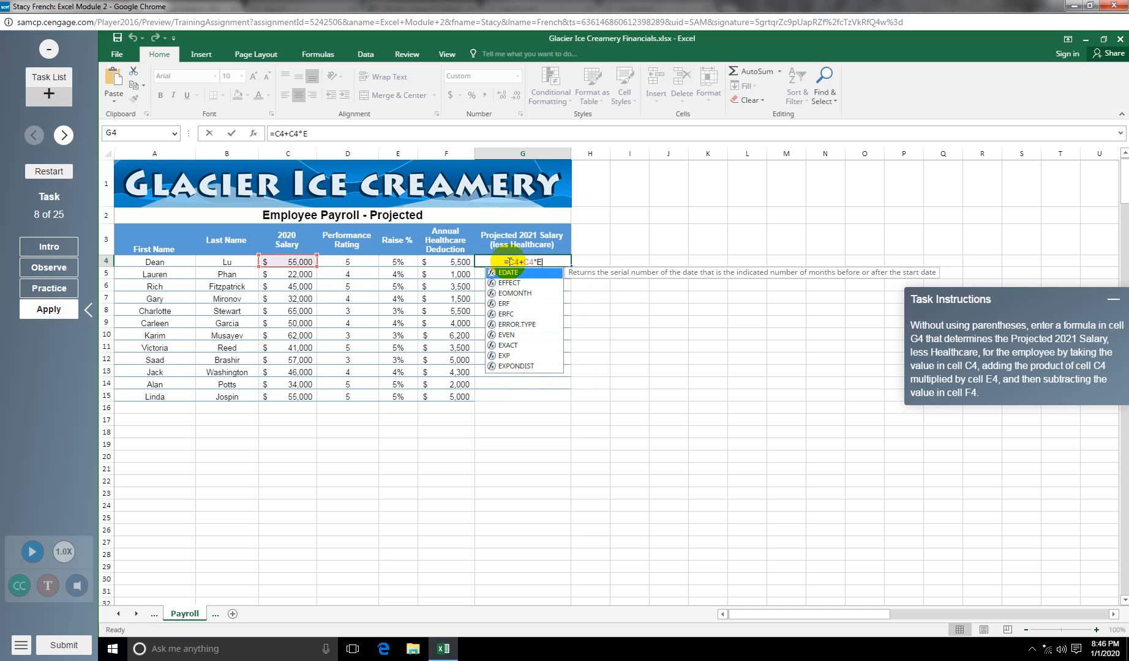
{"action": "type", "text": "5"}
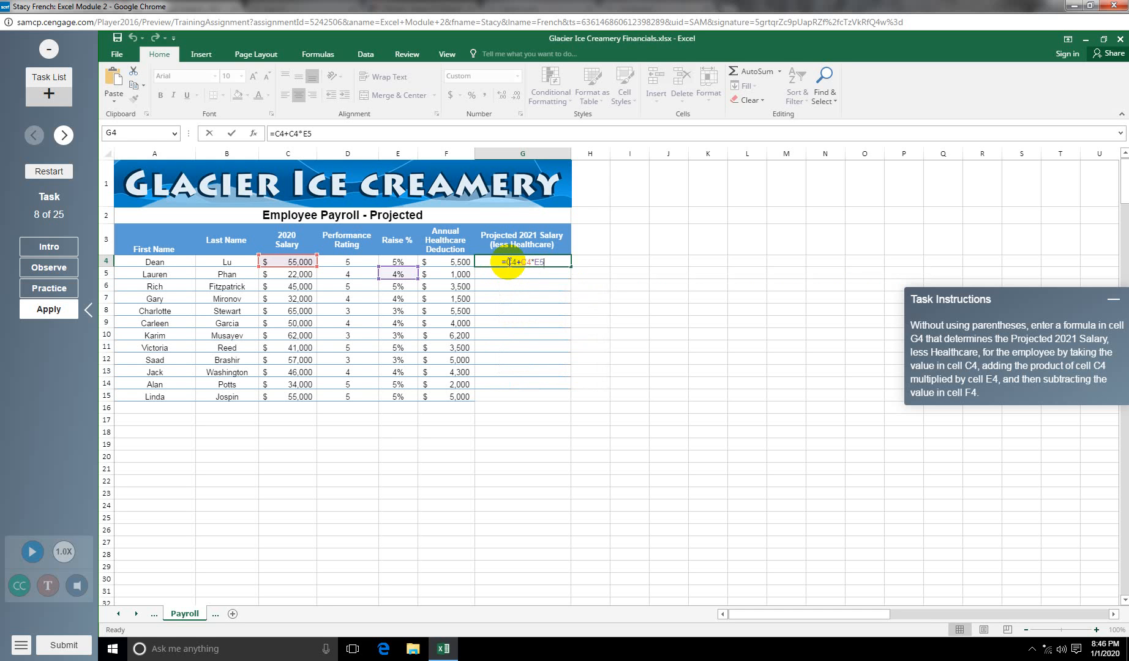
{"action": "type", "text": "+"}
{"action": "key", "text": "BackSpace"}
{"action": "type", "text": "-"}
{"action": "key", "text": "BackSpace"}
{"action": "key", "text": "BackSpace"}
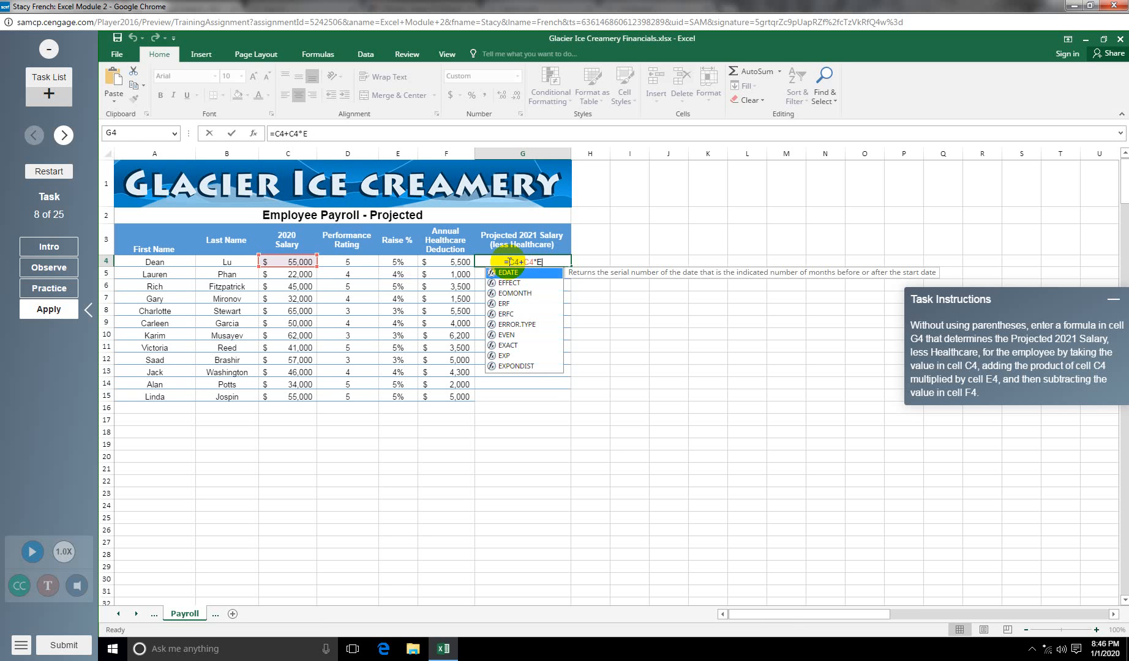
{"action": "type", "text": "4"}
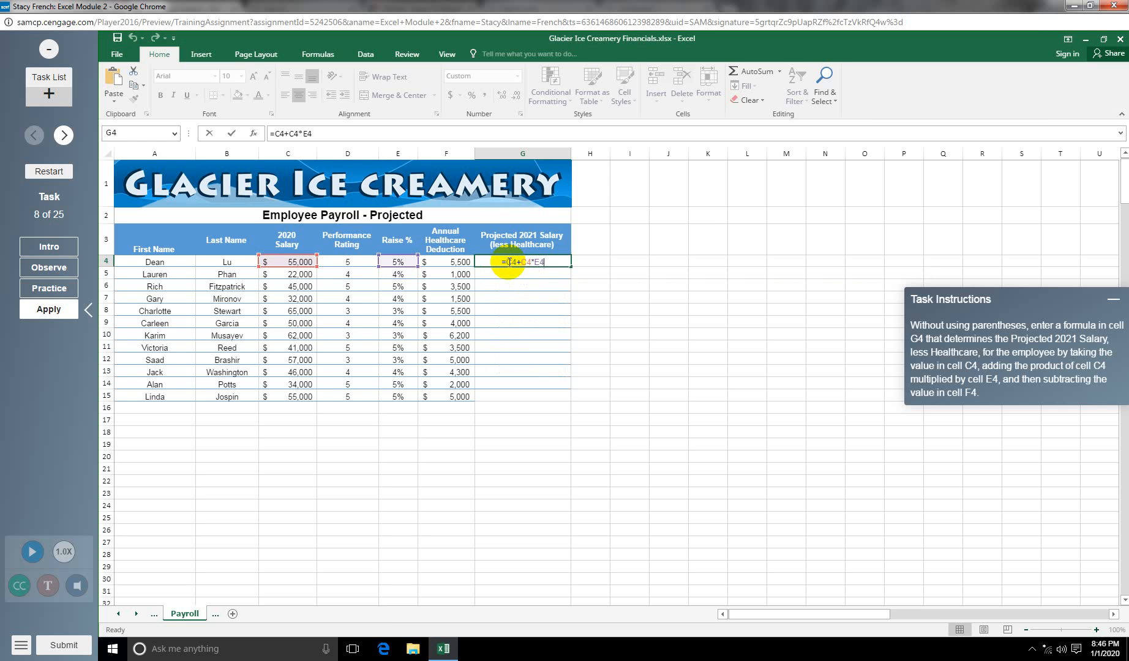
{"action": "type", "text": "-F4"}
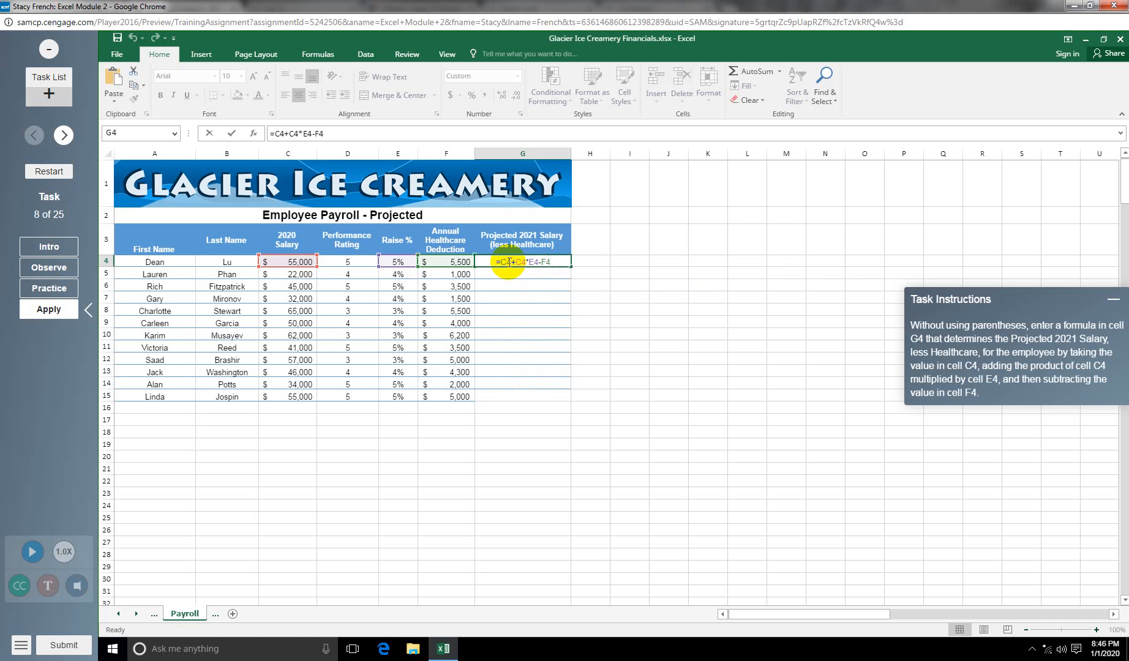
{"action": "key", "text": "Return"}
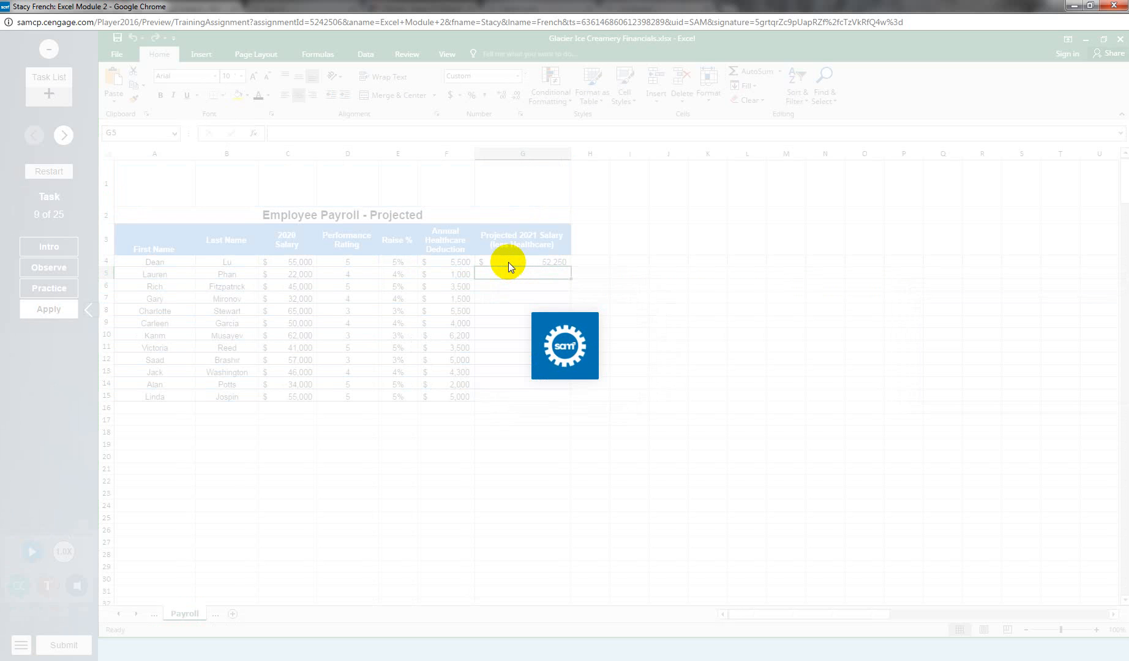
{"action": "left_click", "coordinate": [74, 313]}
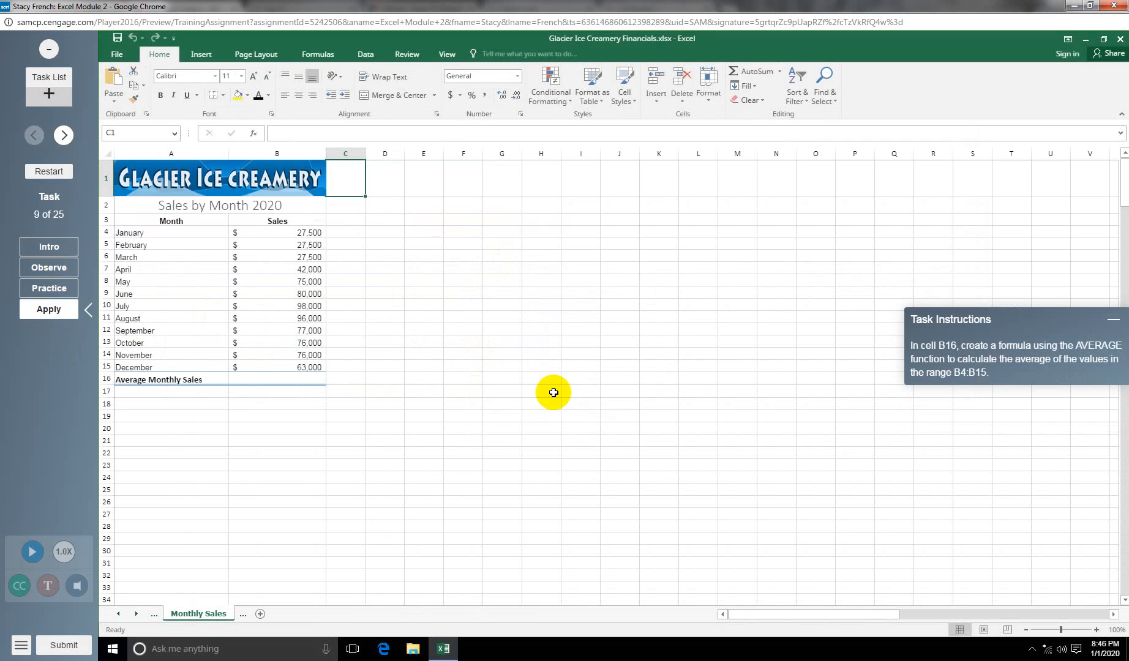
Step: For B16, search Insert Function for the AVERAGE function across all categories
{"action": "left_click", "coordinate": [278, 380]}
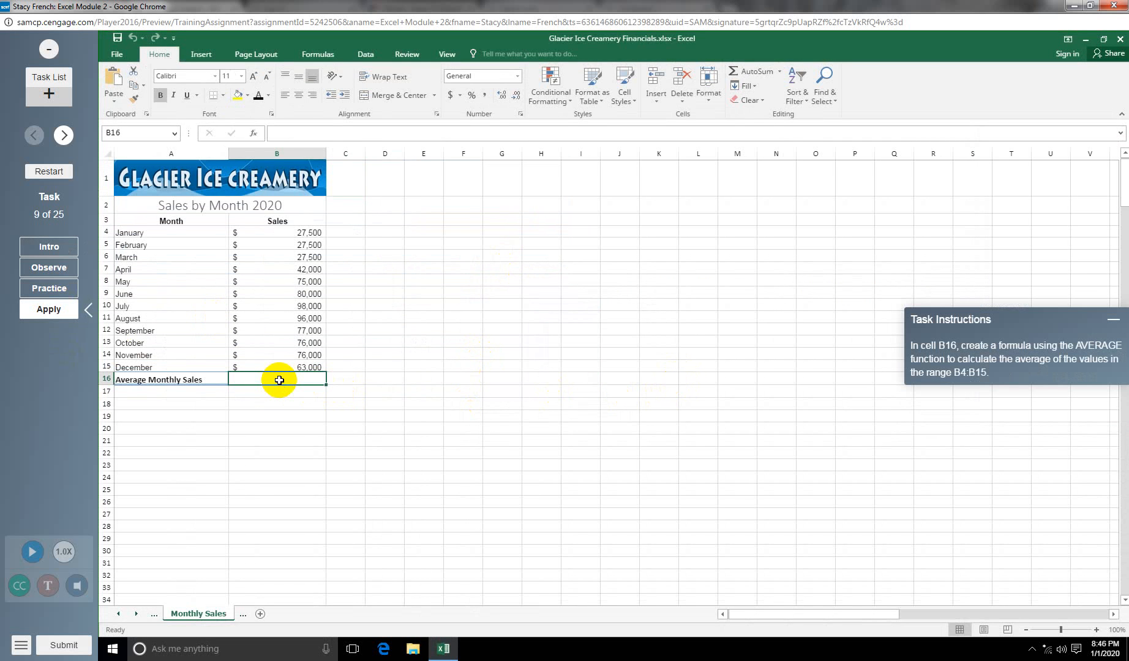
{"action": "left_click", "coordinate": [253, 133]}
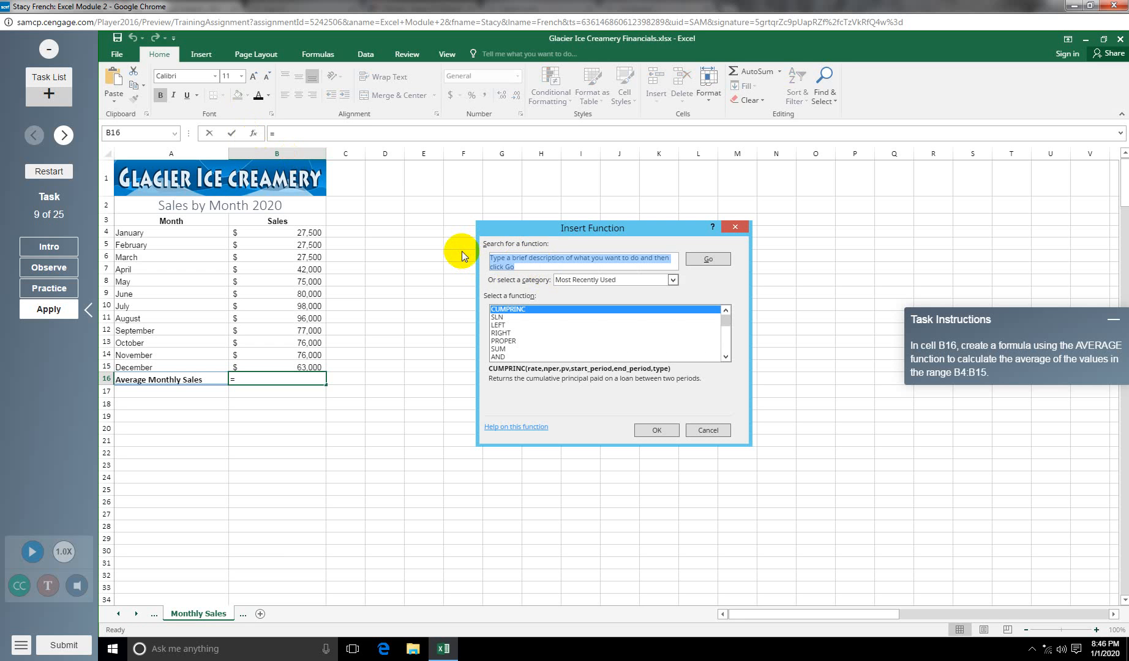
{"action": "type", "text": "aver"}
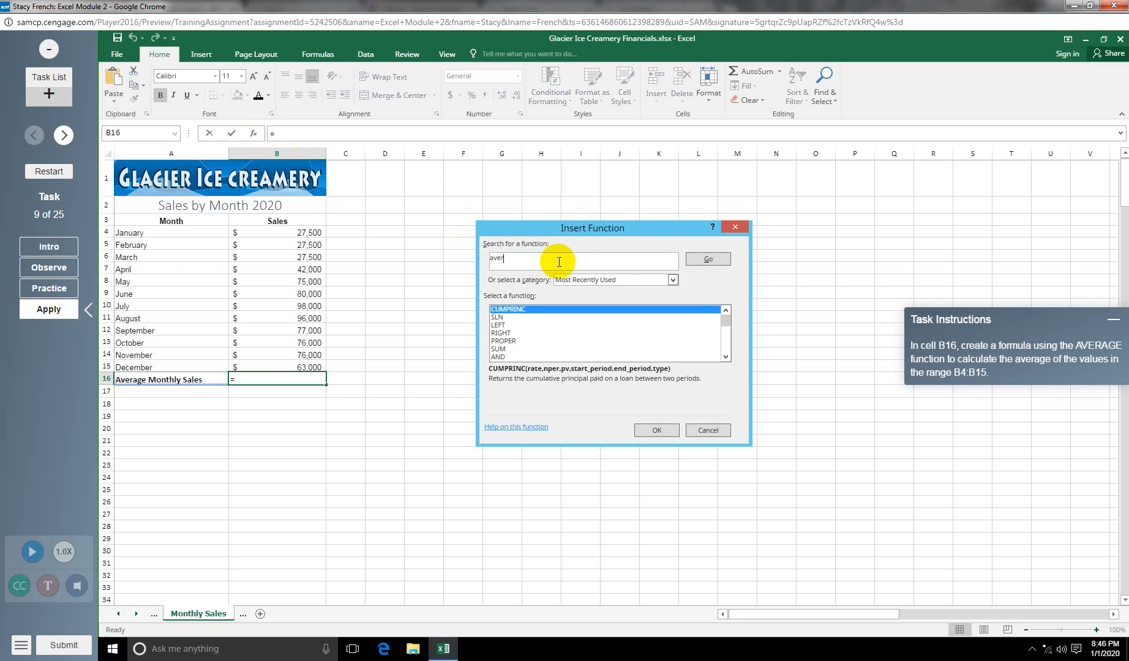
{"action": "left_click", "coordinate": [710, 259]}
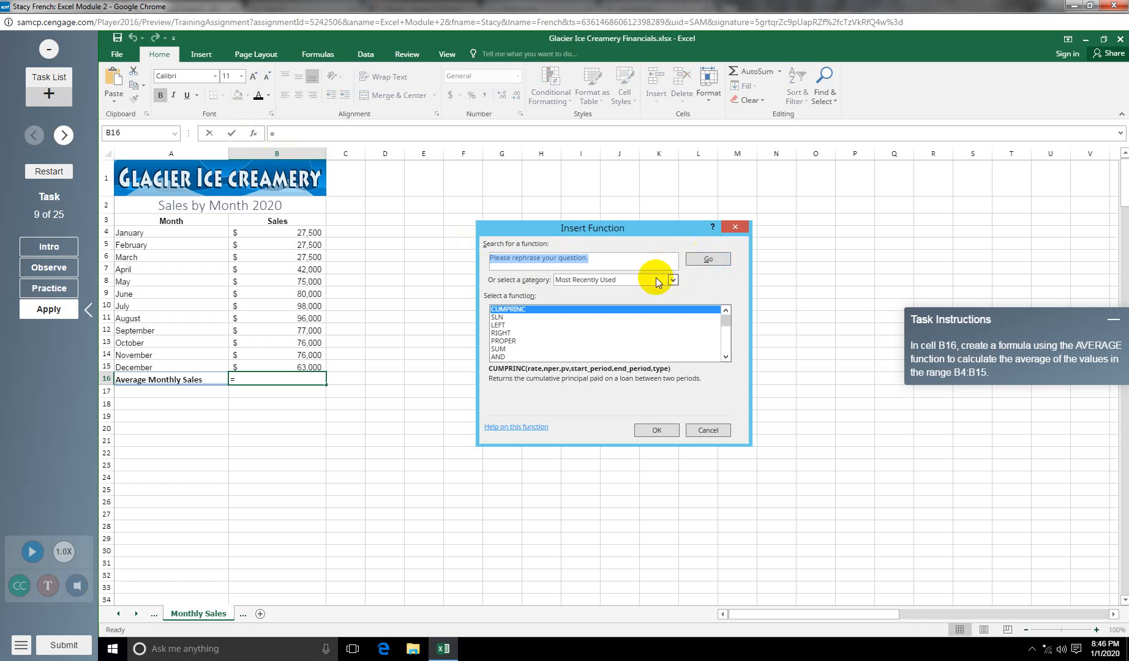
{"action": "left_click", "coordinate": [674, 281]}
{"action": "left_click", "coordinate": [606, 299]}
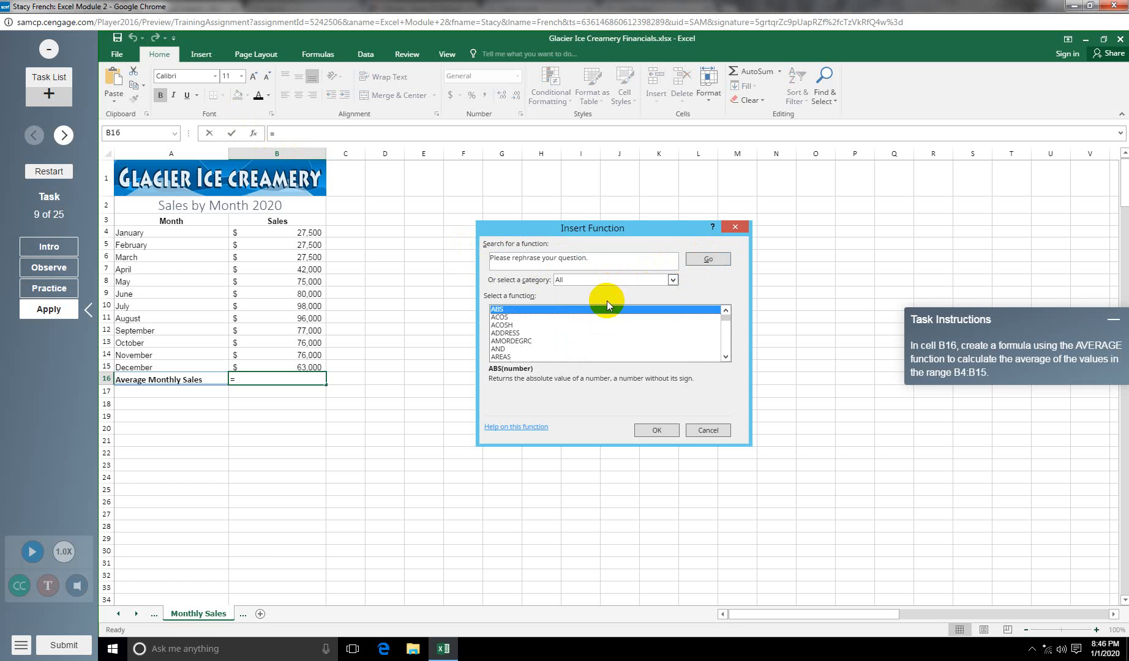
{"action": "left_click", "coordinate": [609, 258]}
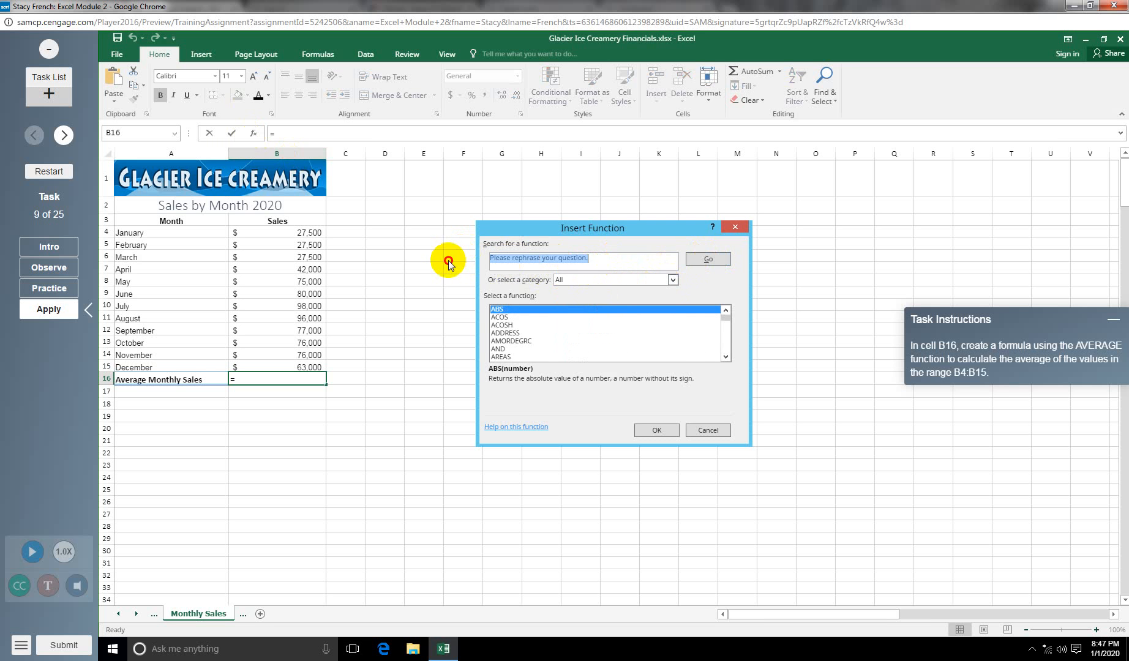
{"action": "type", "text": "aver"}
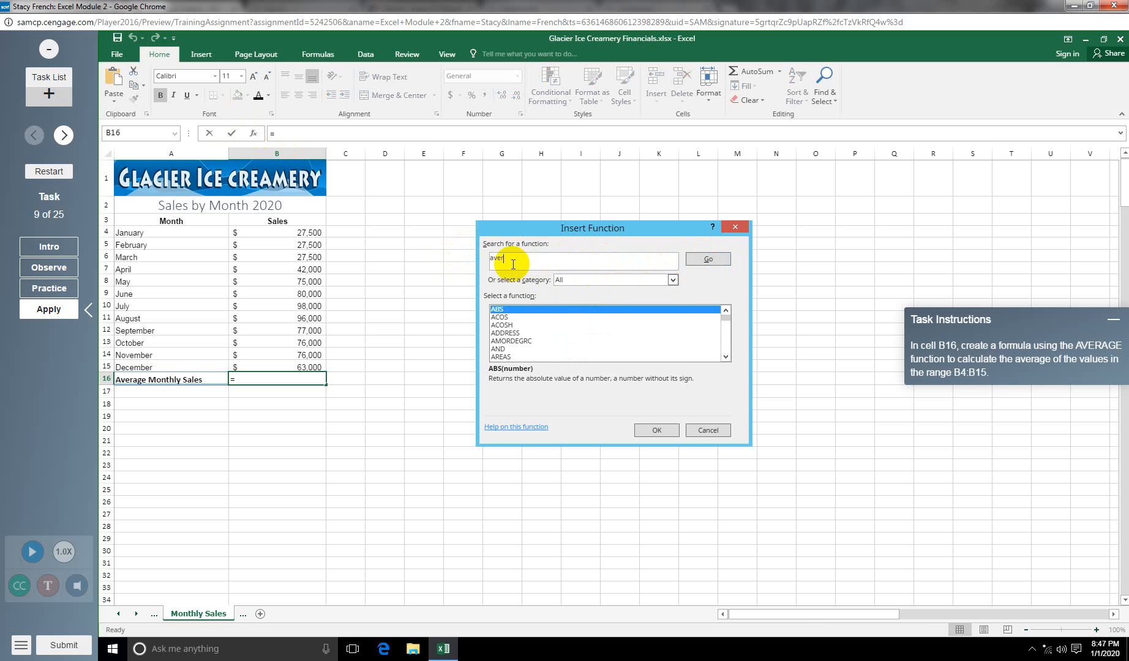
{"action": "left_click", "coordinate": [707, 260]}
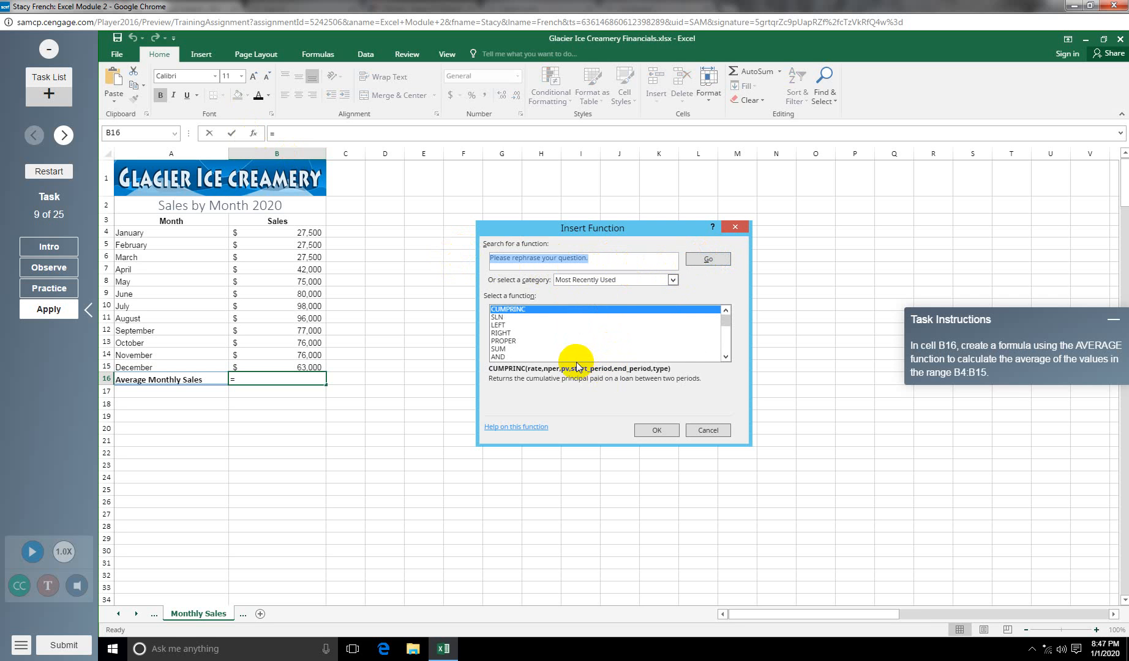
{"action": "left_click", "coordinate": [585, 283]}
{"action": "left_click", "coordinate": [578, 298]}
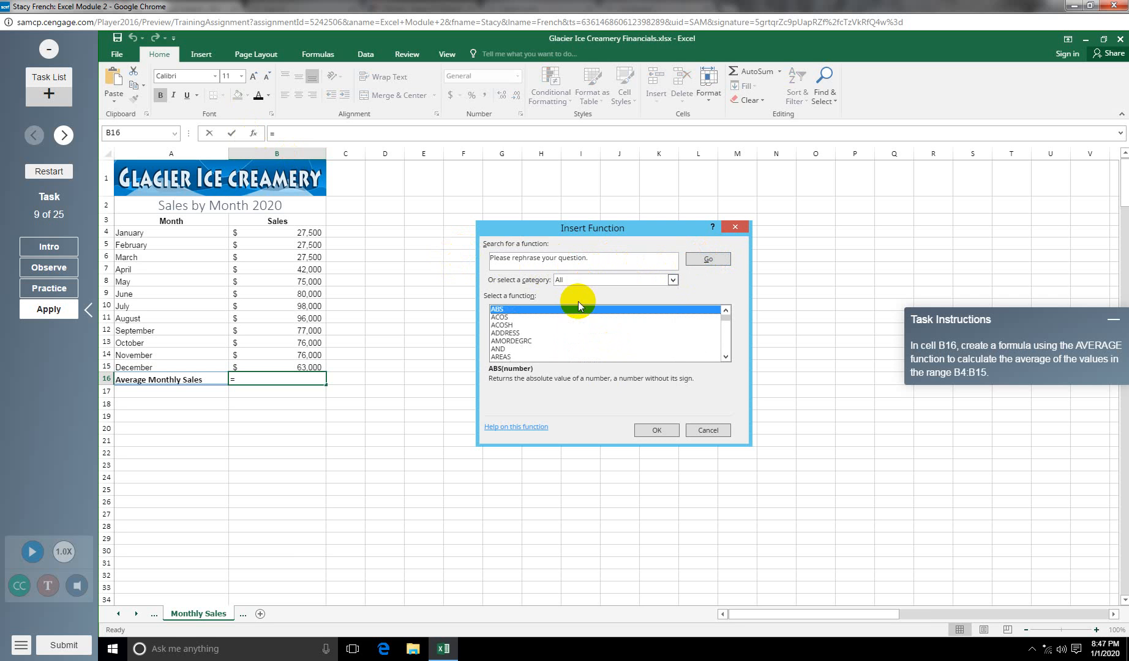
Step: Choose AVERAGE over B4:B15 so B16 shows $63,792
{"action": "left_click", "coordinate": [526, 316]}
{"action": "key", "text": "a"}
{"action": "key", "text": "v"}
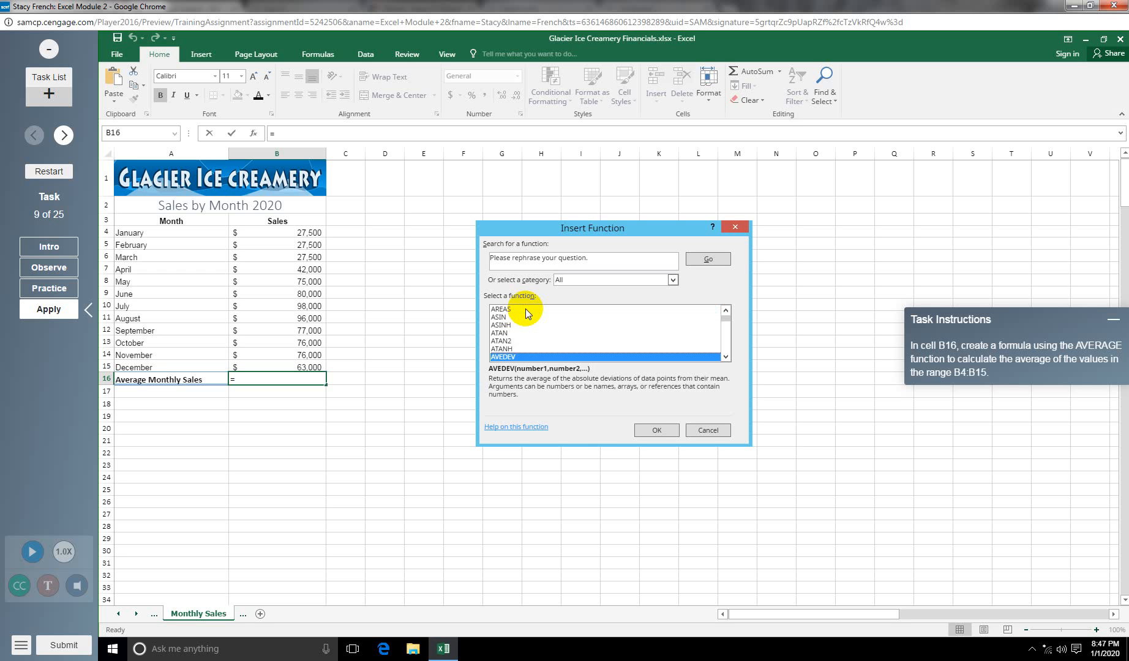
{"action": "left_click", "coordinate": [725, 357]}
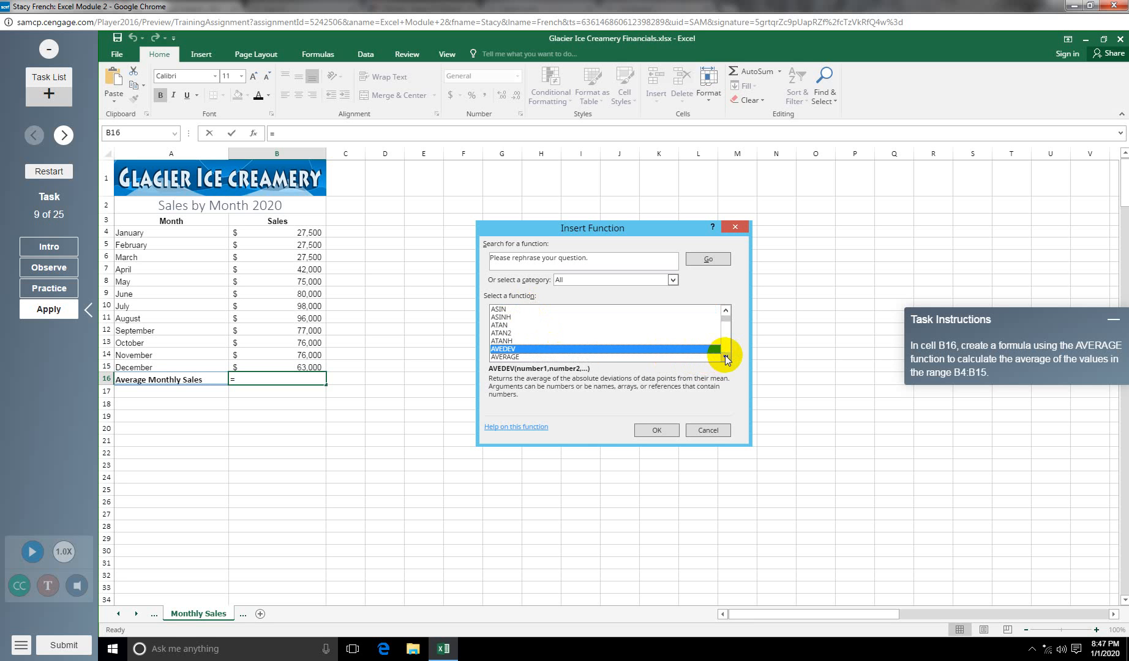
{"action": "left_click", "coordinate": [539, 356]}
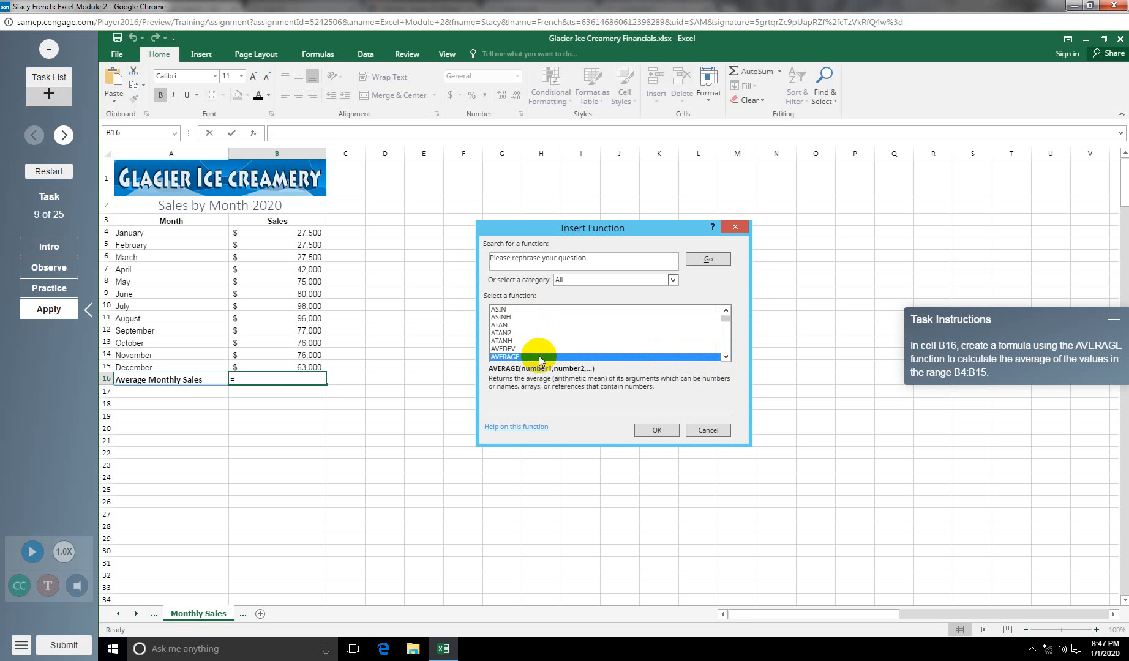
{"action": "left_click", "coordinate": [657, 430]}
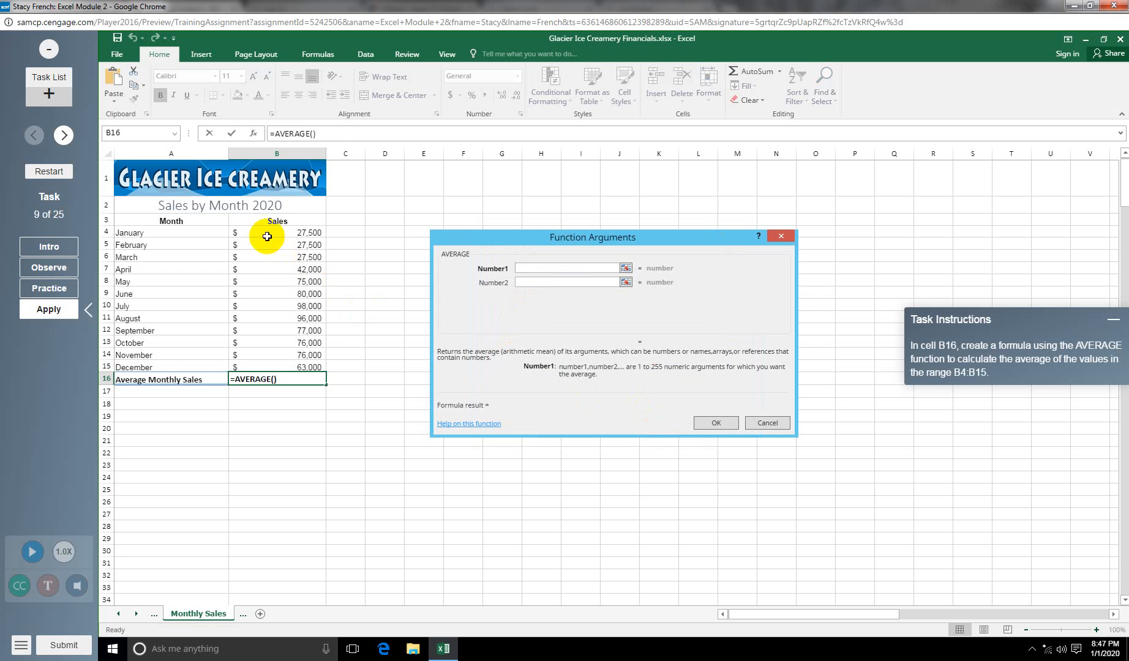
{"action": "left_click_drag", "start_coordinate": [268, 233], "coordinate": [278, 368]}
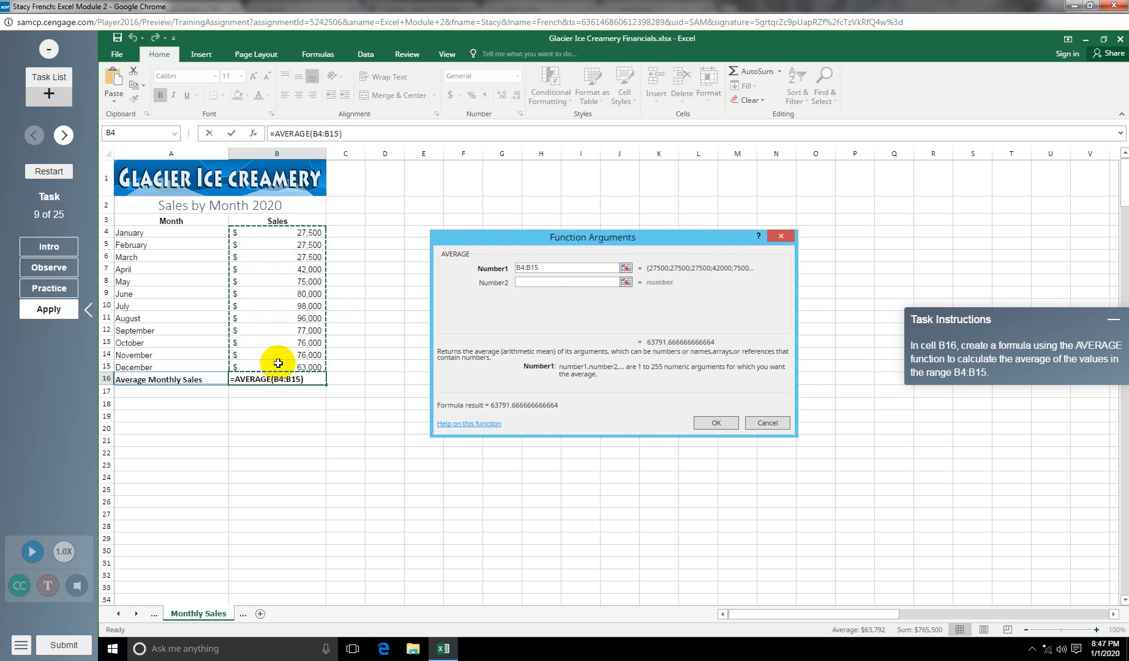
{"action": "left_click", "coordinate": [718, 422]}
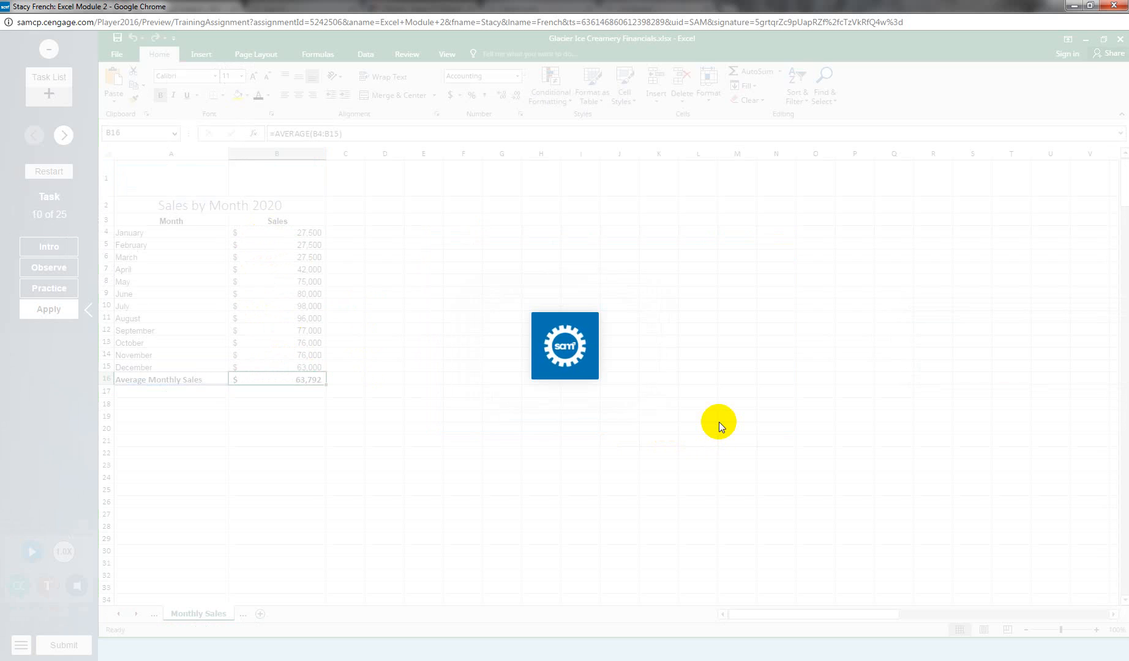
Step: Insert a MAX formula over E4:E14 in E16, showing the longest tenure of 10
{"action": "left_click", "coordinate": [56, 322]}
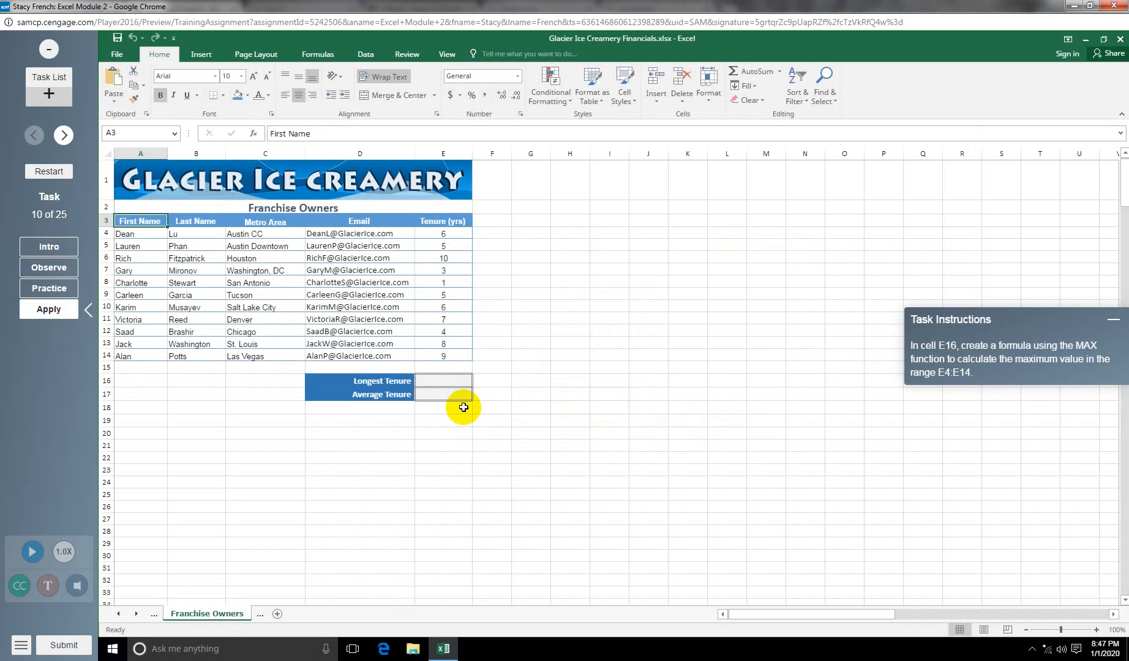
{"action": "left_click", "coordinate": [446, 383]}
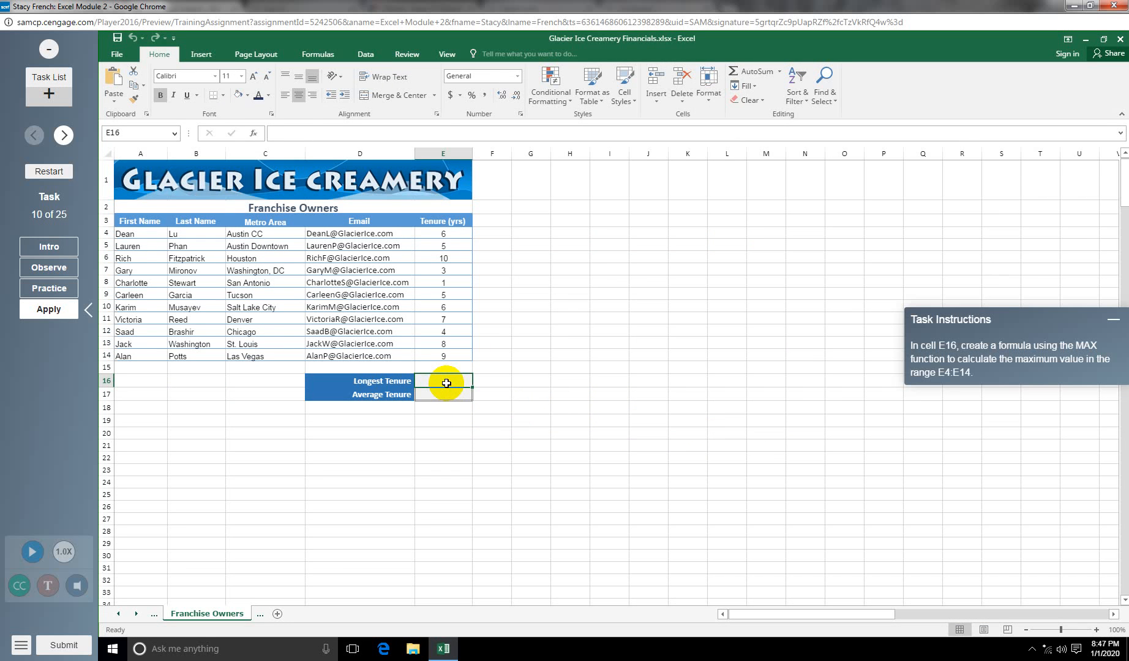
{"action": "left_click", "coordinate": [252, 133]}
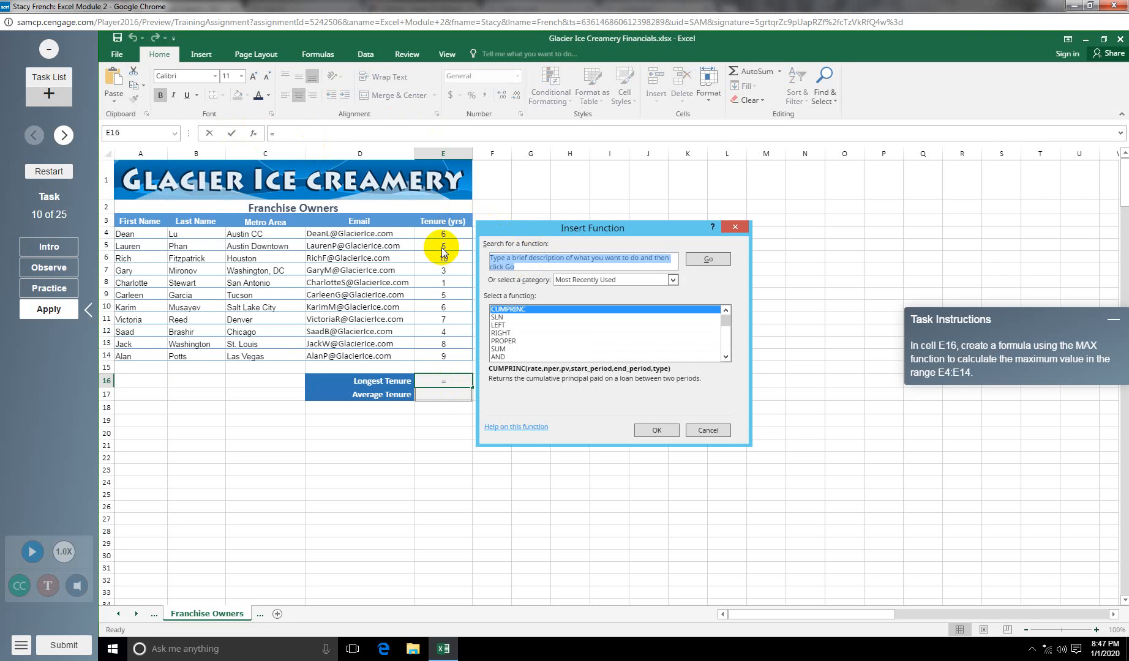
{"action": "type", "text": "max"}
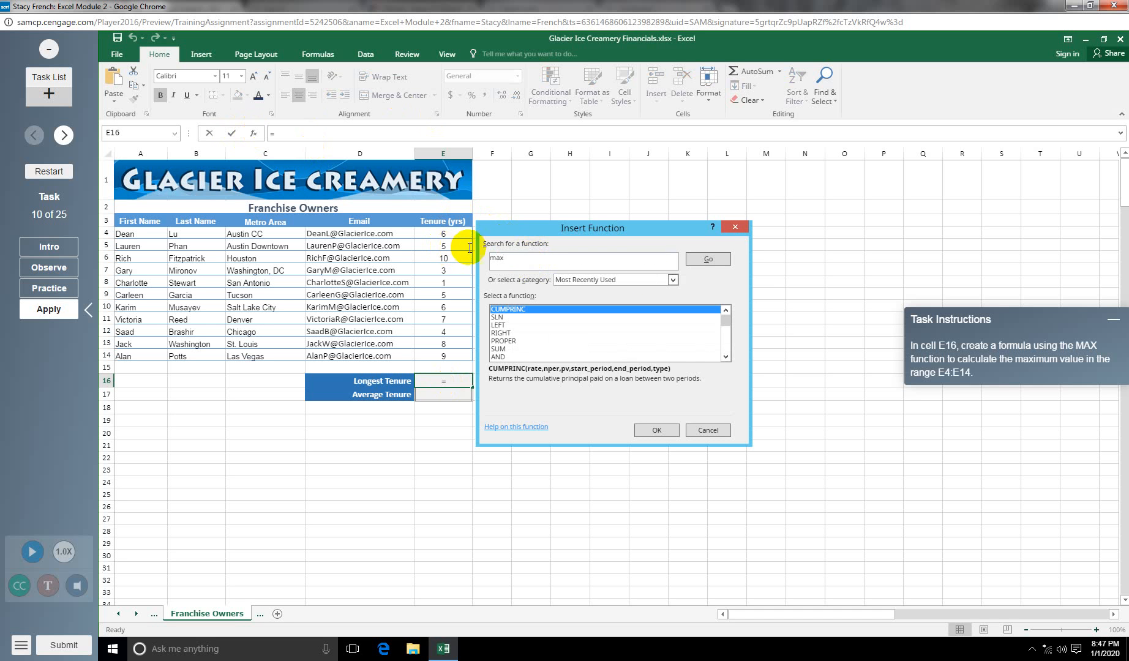
{"action": "left_click", "coordinate": [704, 260]}
{"action": "left_click", "coordinate": [665, 430]}
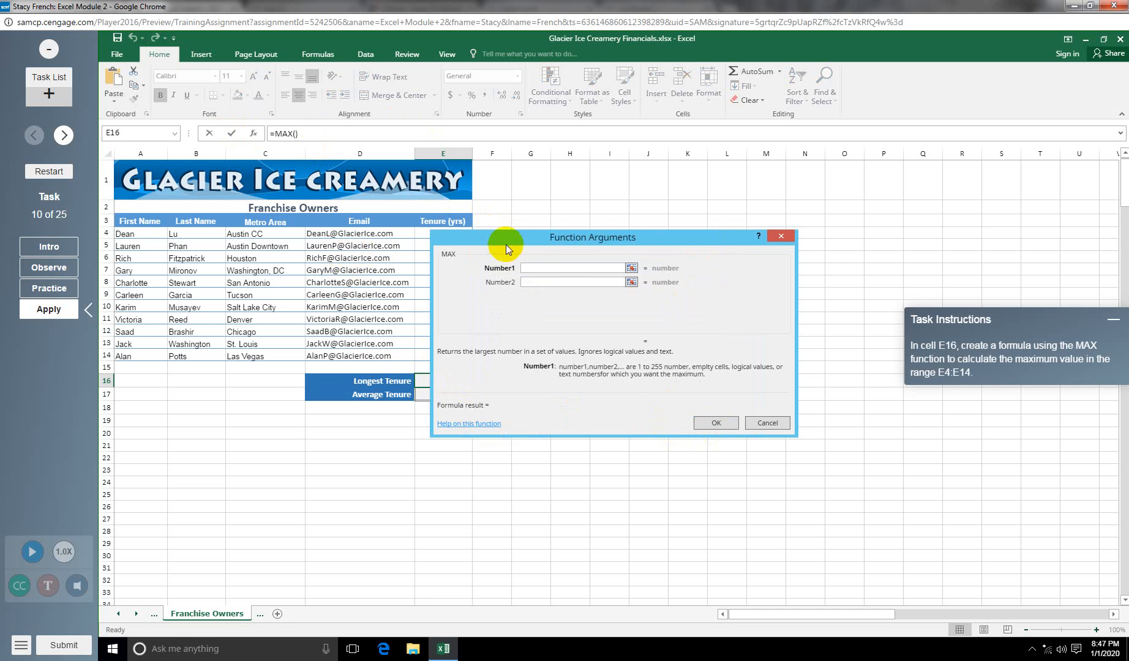
{"action": "left_click_drag", "start_coordinate": [513, 241], "coordinate": [589, 211]}
{"action": "left_click_drag", "start_coordinate": [443, 234], "coordinate": [443, 356]}
{"action": "left_click", "coordinate": [808, 387]}
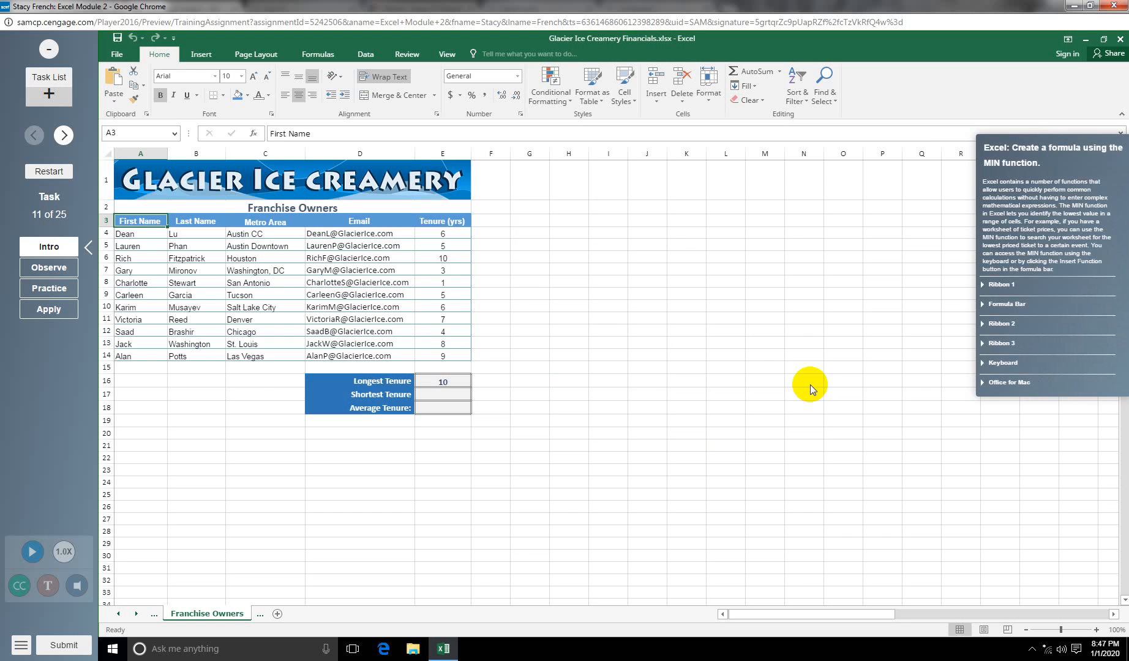
Step: Insert =MIN(E4:E14) in E17 to show the shortest tenure of 1
{"action": "left_click", "coordinate": [54, 310]}
{"action": "left_click", "coordinate": [443, 395]}
{"action": "left_click", "coordinate": [253, 133]}
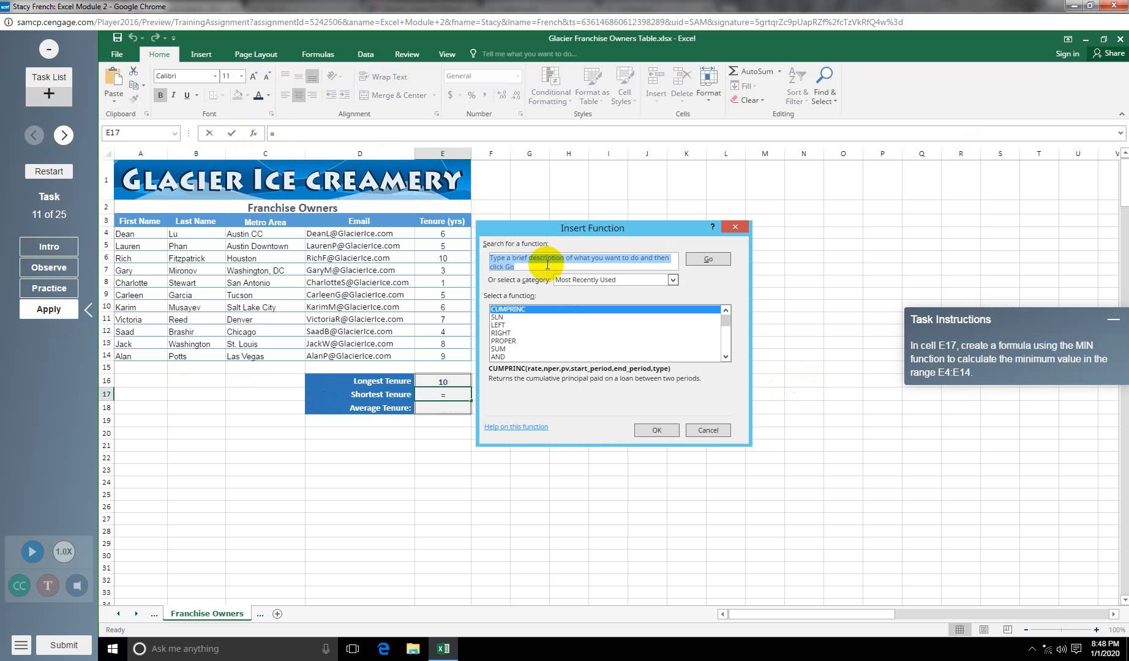
{"action": "type", "text": "min"}
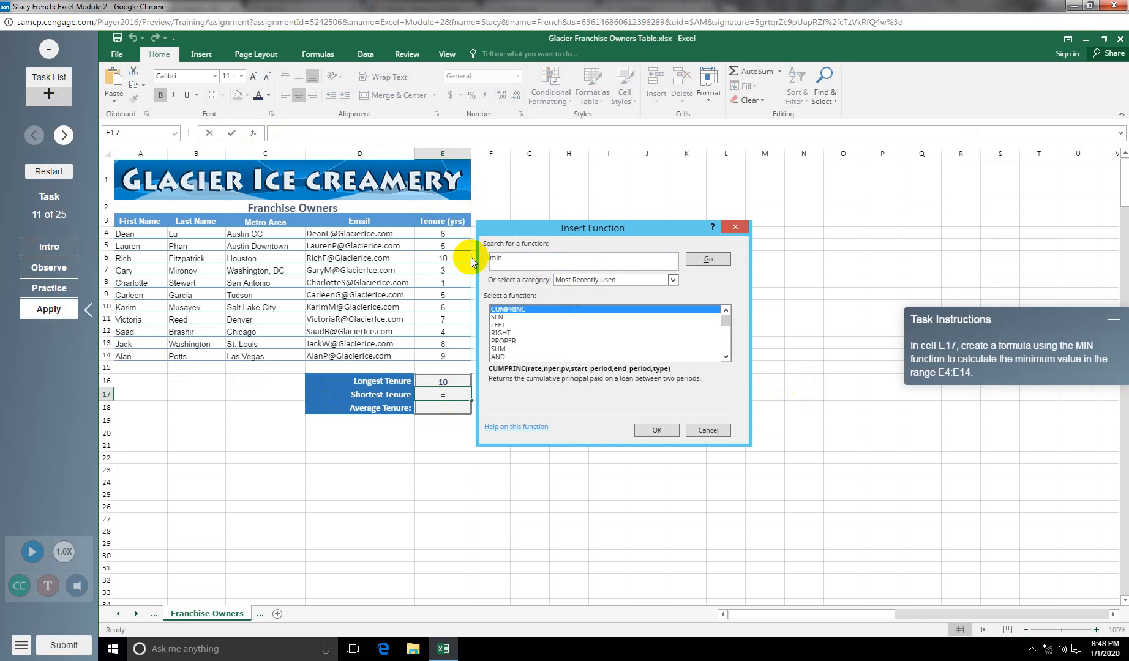
{"action": "left_click", "coordinate": [707, 259]}
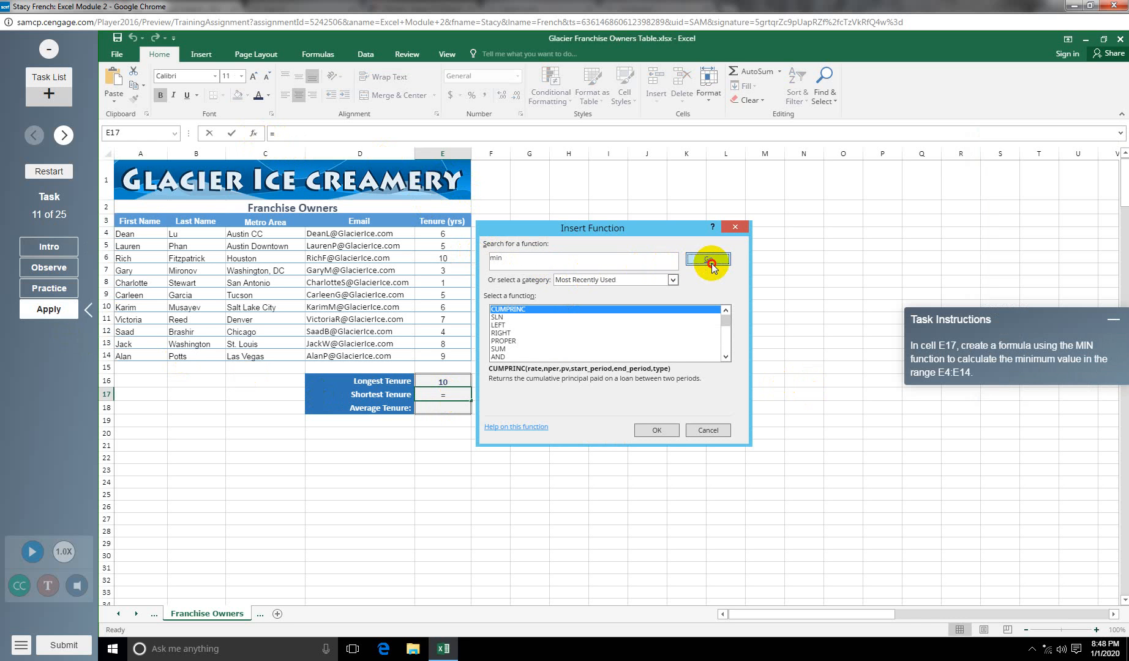
{"action": "left_click", "coordinate": [656, 429]}
{"action": "left_click_drag", "start_coordinate": [505, 230], "coordinate": [602, 203]}
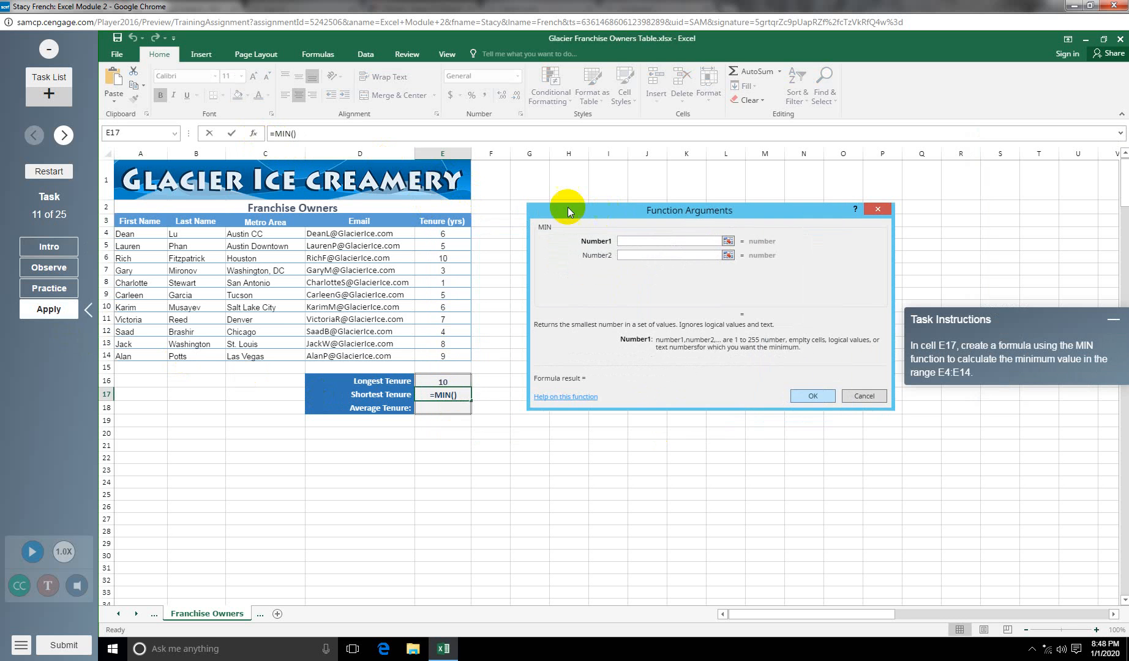
{"action": "left_click_drag", "start_coordinate": [434, 233], "coordinate": [444, 356]}
{"action": "left_click", "coordinate": [809, 394]}
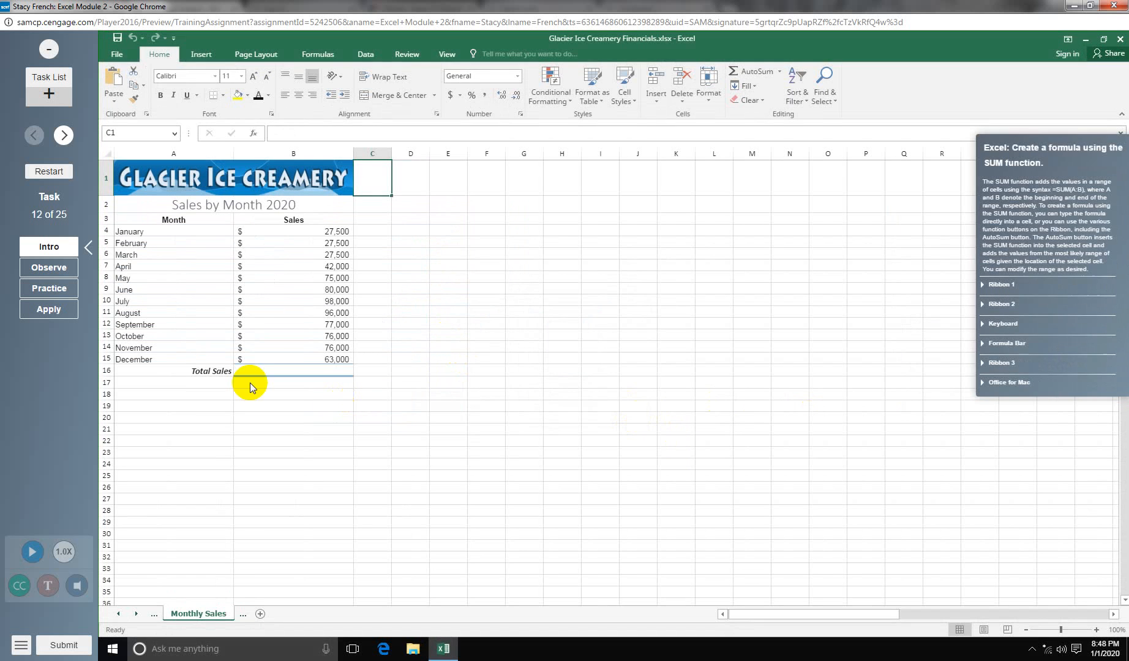
Step: Insert =SUM(B4:B15) in B16 for total sales of $765,500
{"action": "left_click", "coordinate": [50, 311]}
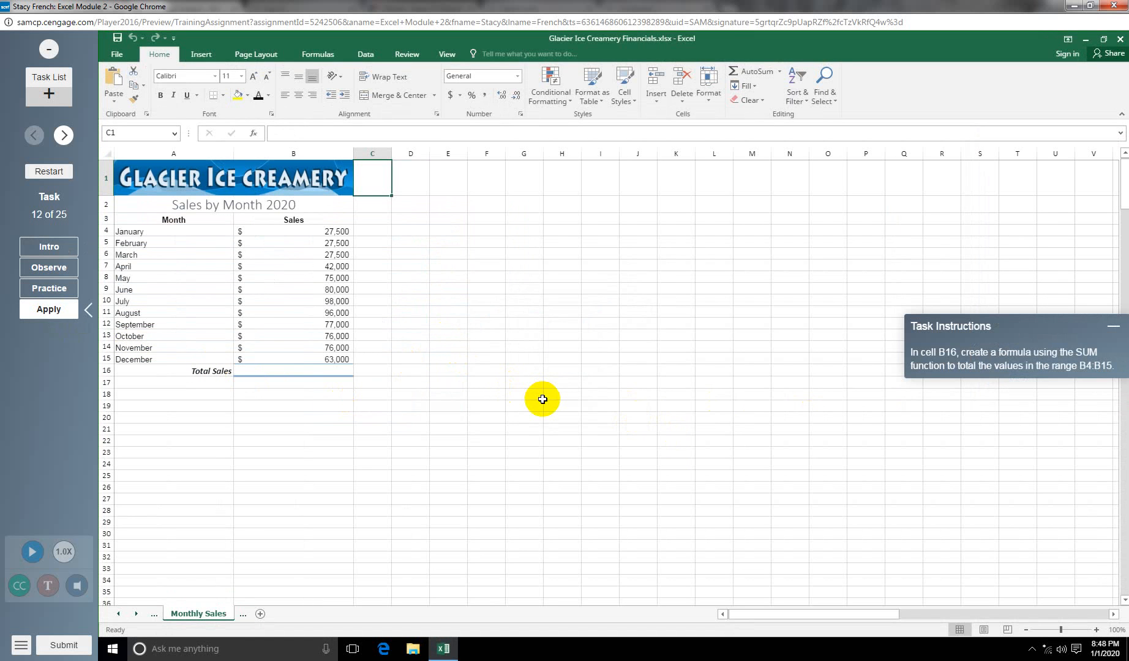
{"action": "left_click", "coordinate": [309, 372]}
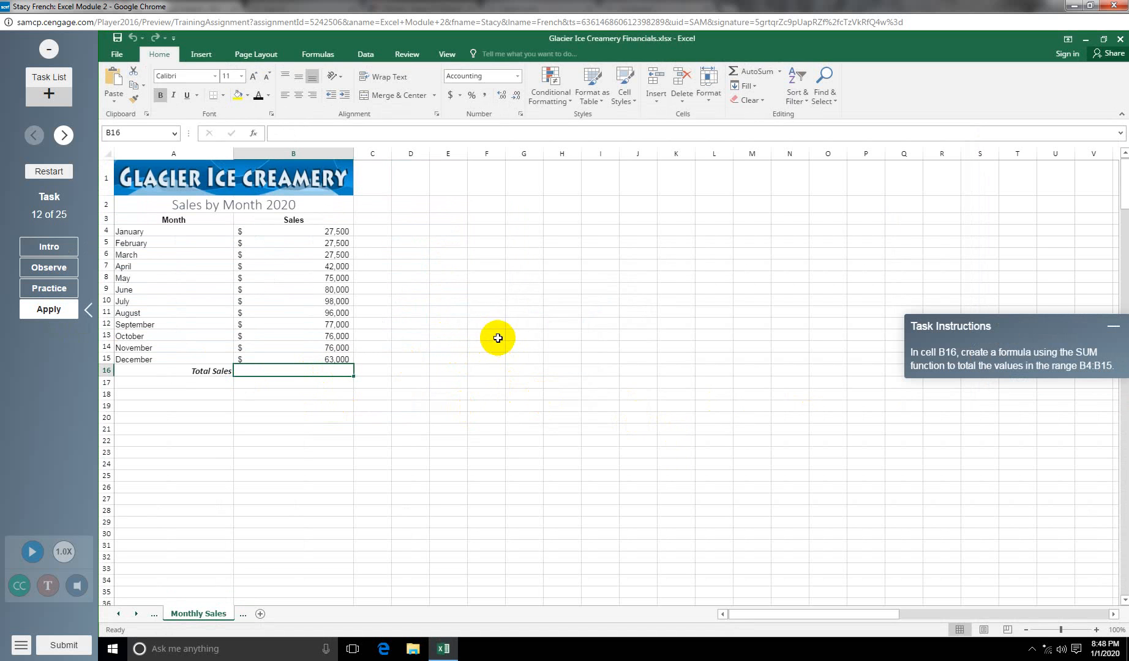
{"action": "left_click", "coordinate": [252, 136]}
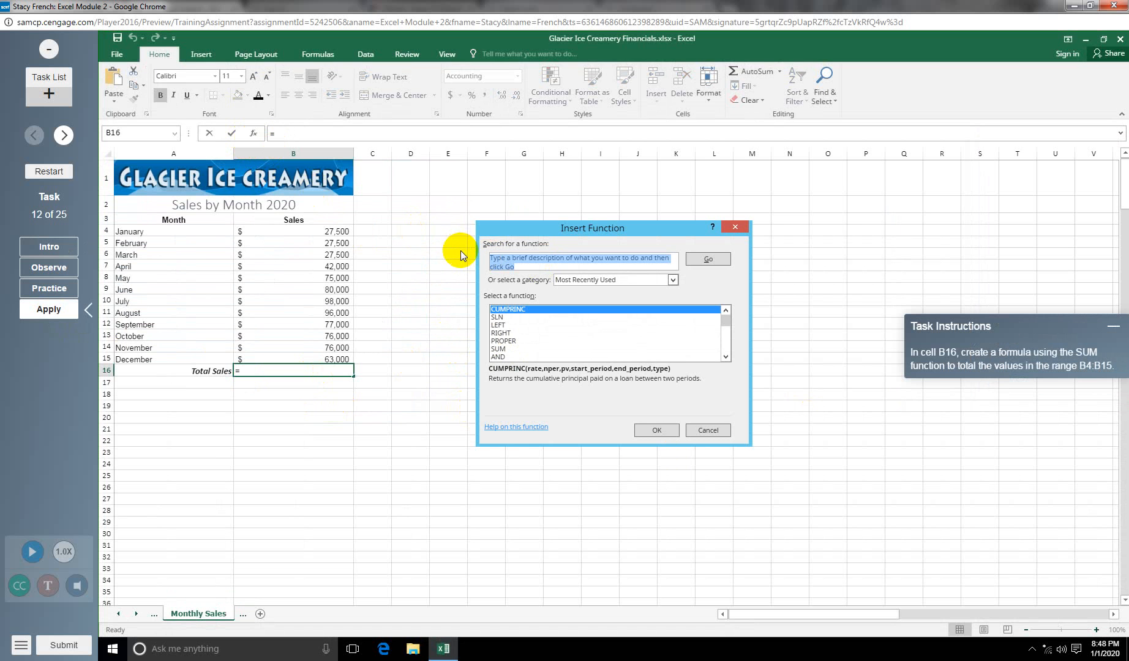
{"action": "type", "text": "Sum"}
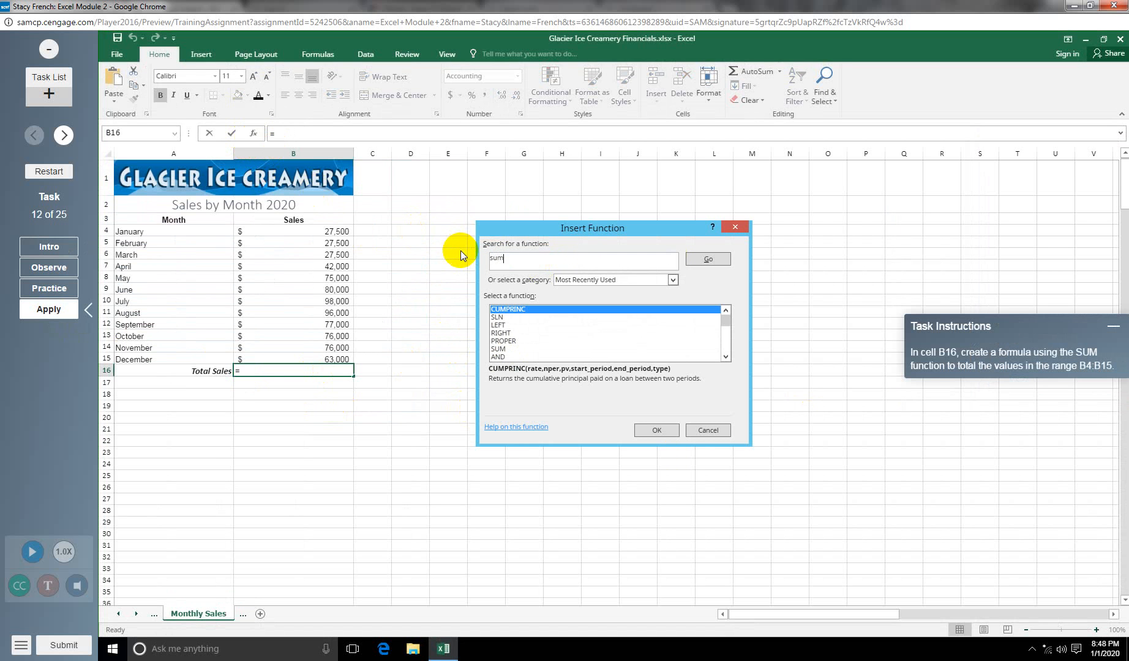
{"action": "left_click", "coordinate": [710, 260]}
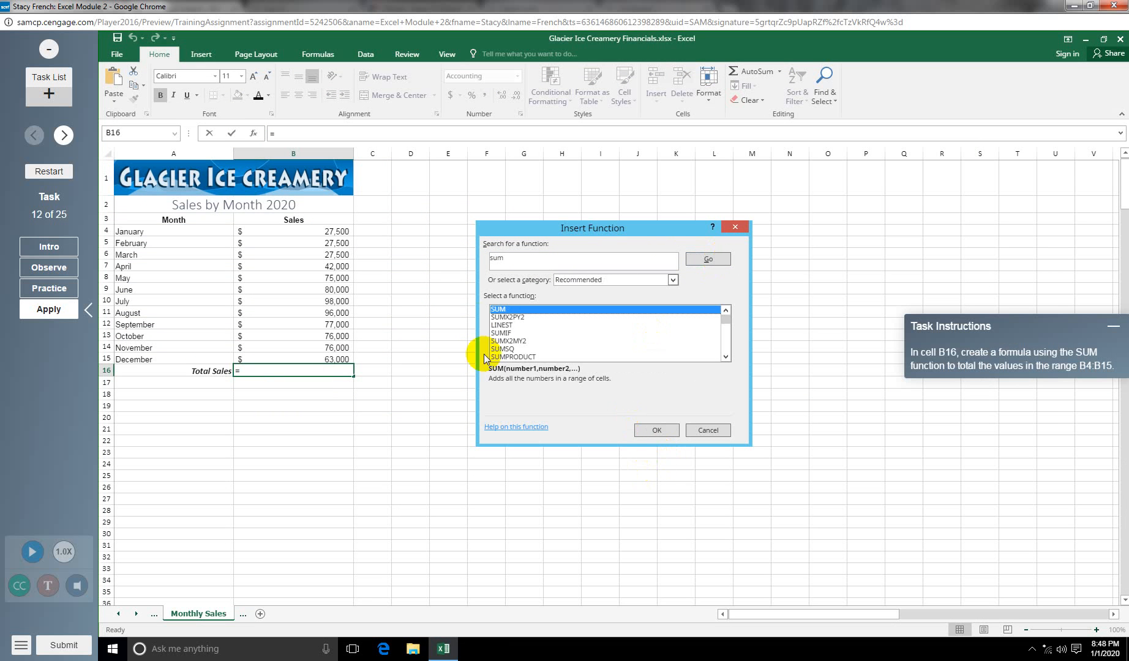
{"action": "left_click", "coordinate": [653, 429]}
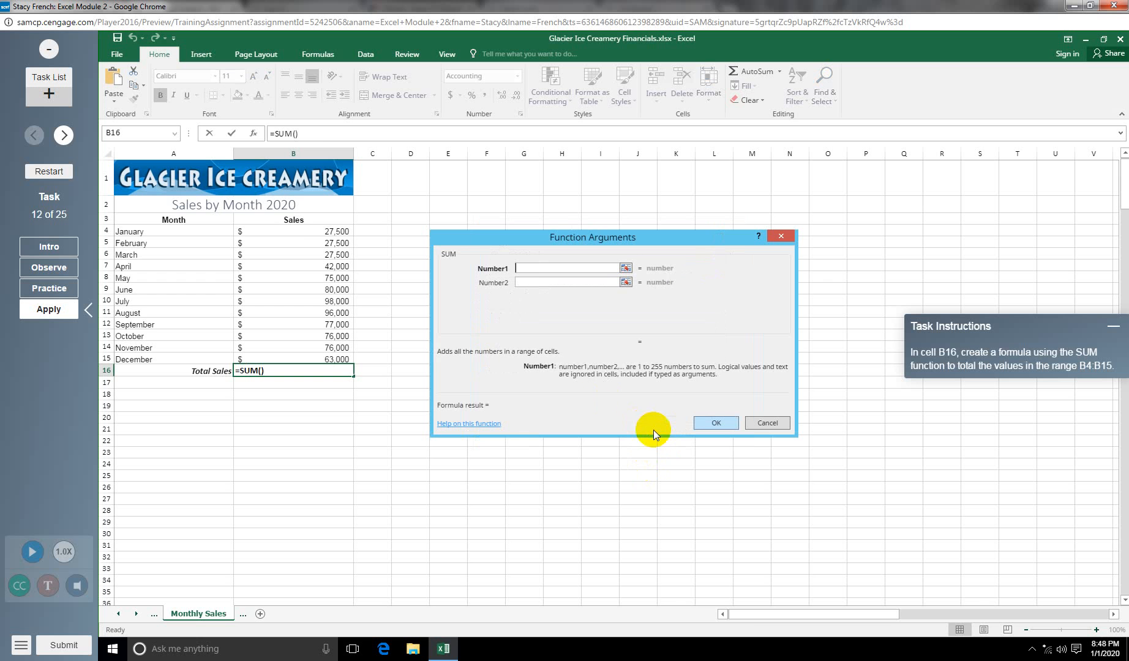
{"action": "left_click_drag", "start_coordinate": [292, 233], "coordinate": [295, 360]}
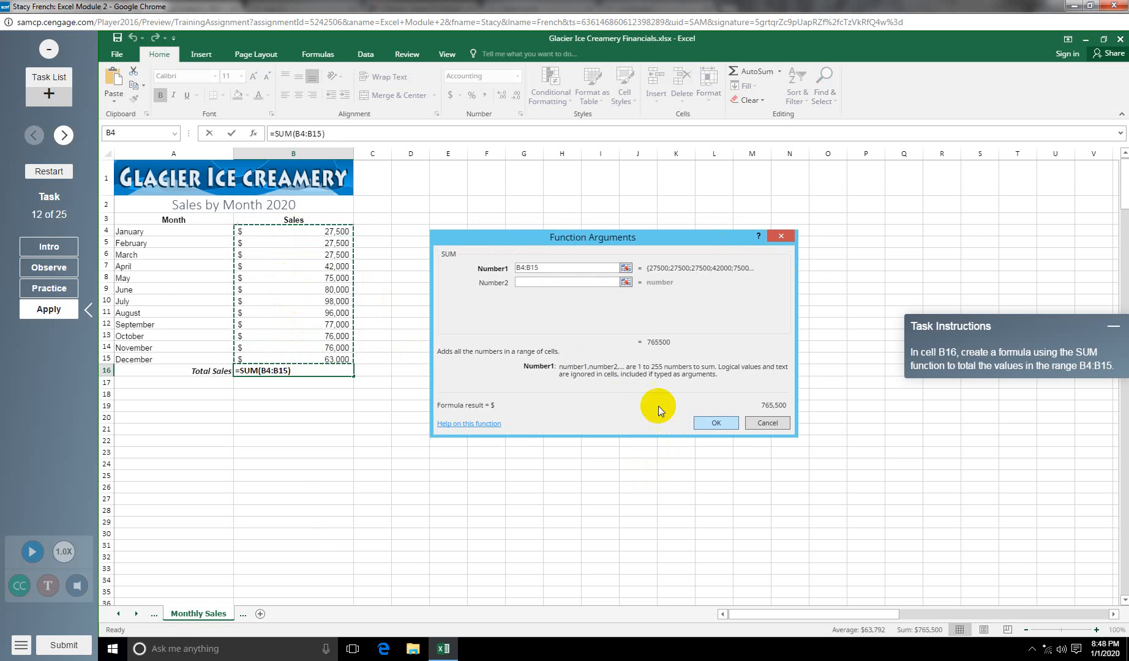
{"action": "left_click", "coordinate": [715, 423]}
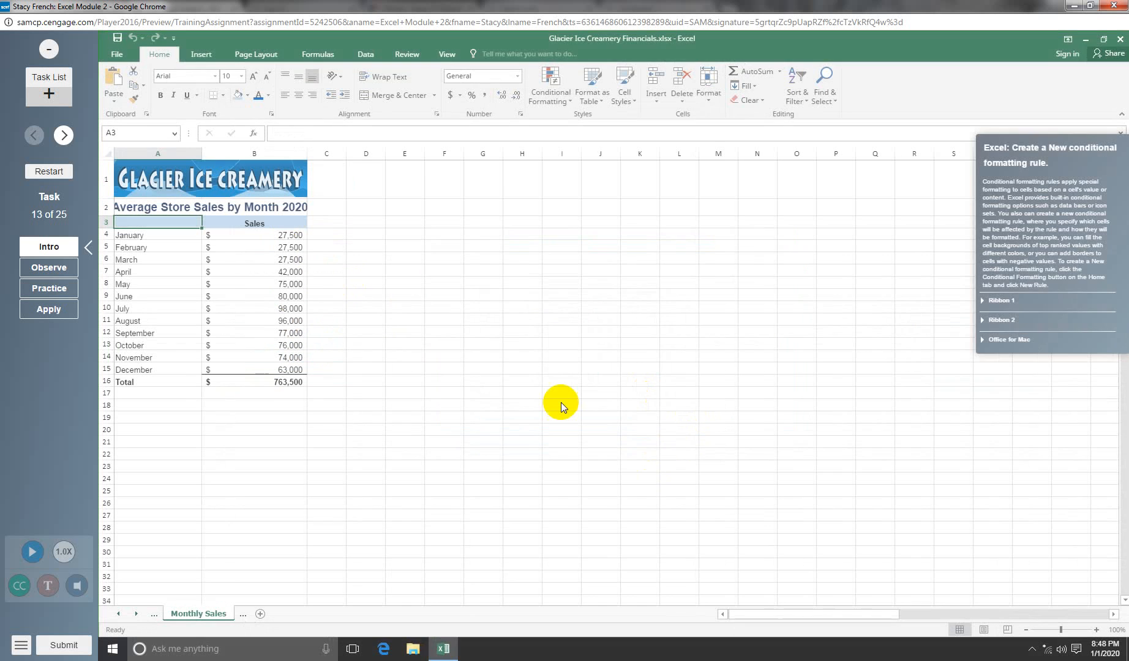
Step: Add a Top 5 conditional formatting rule to B4:B15 with a Green, Accent 6 fill
{"action": "left_click", "coordinate": [49, 309]}
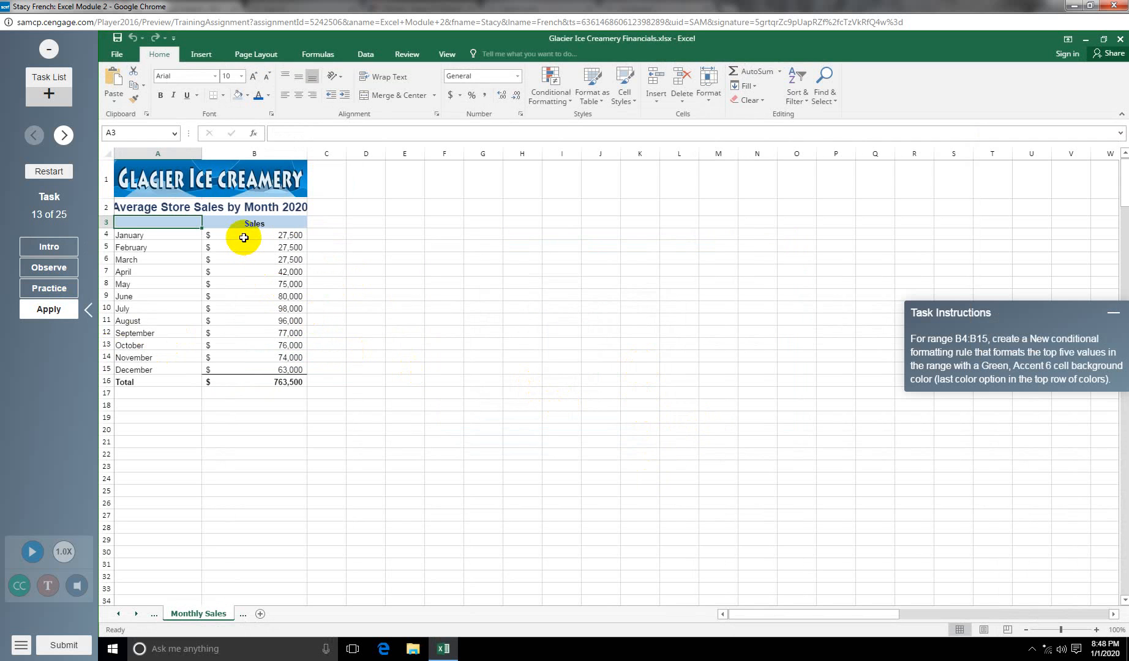
{"action": "left_click_drag", "start_coordinate": [243, 236], "coordinate": [268, 367]}
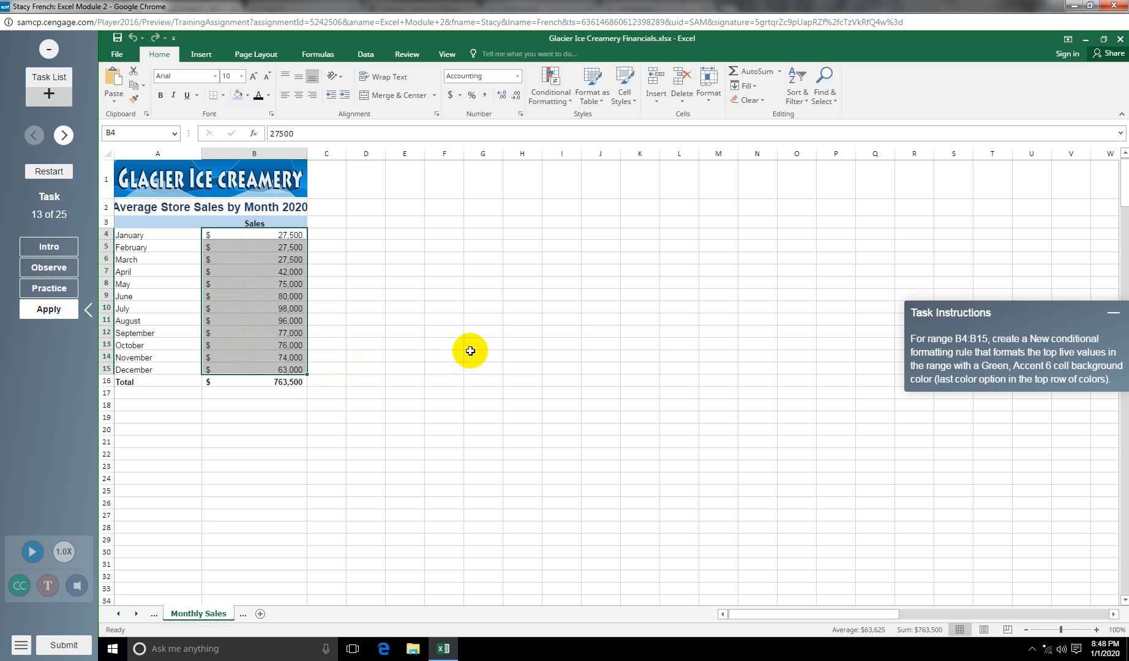
{"action": "left_click", "coordinate": [568, 100]}
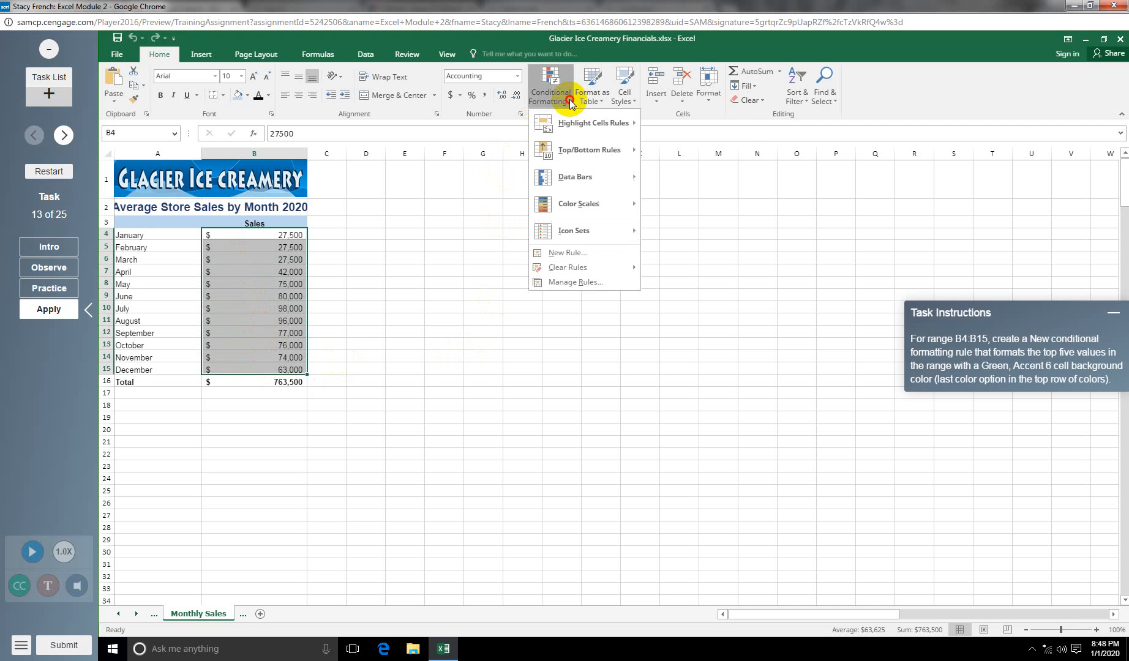
{"action": "mouse_move", "coordinate": [603, 156]}
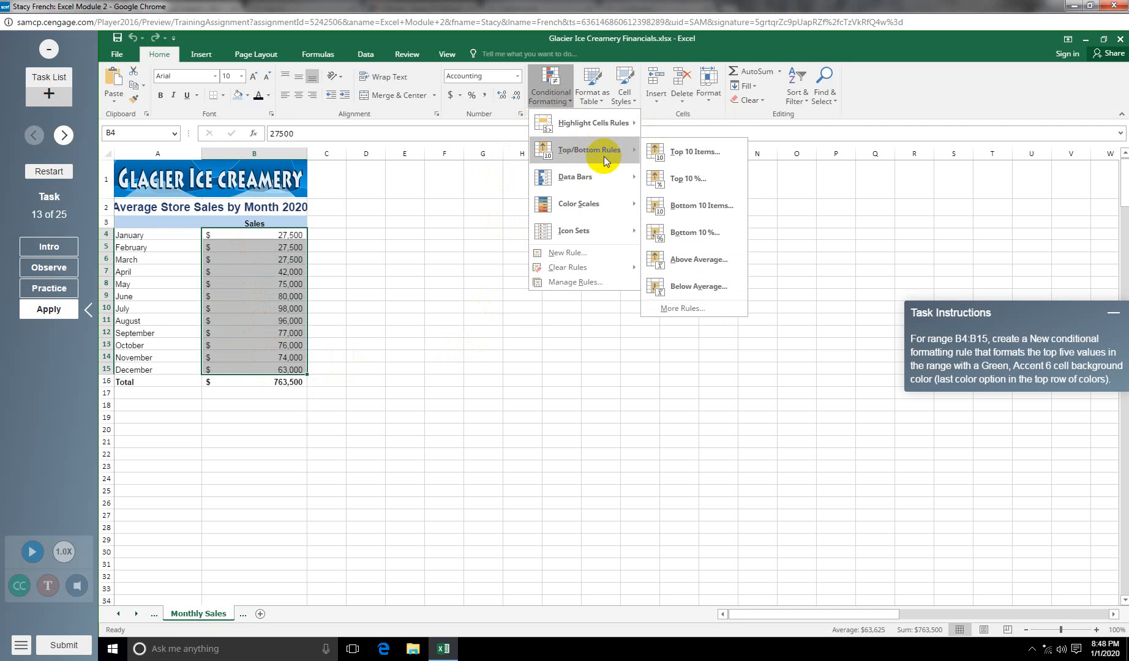
{"action": "left_click", "coordinate": [703, 309]}
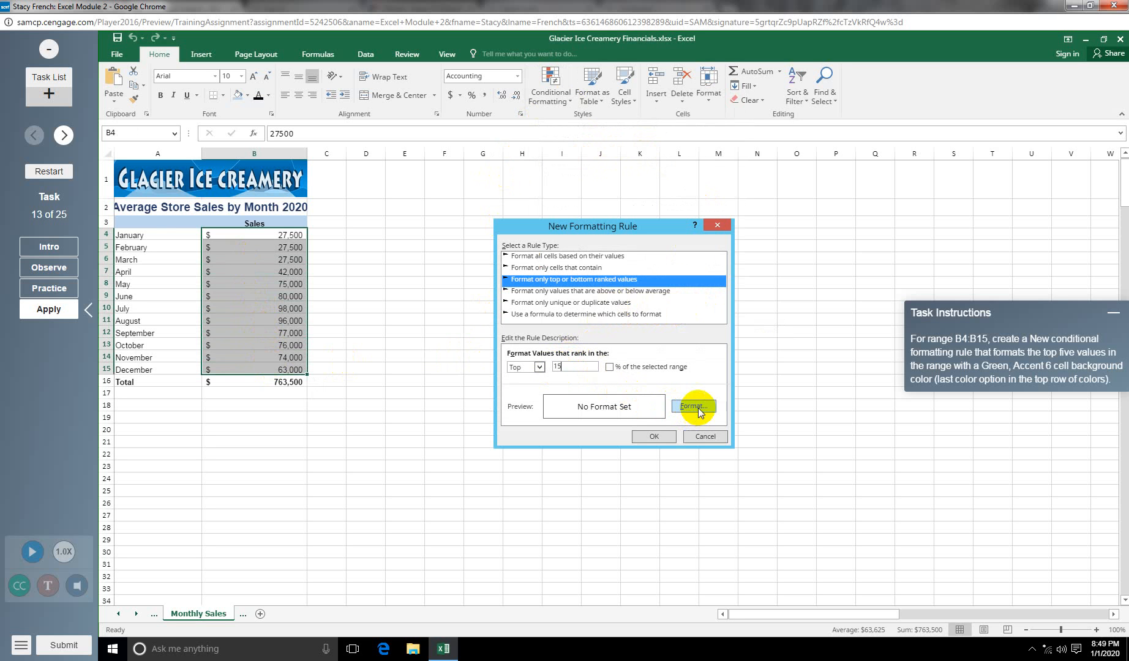
{"action": "key", "text": "BackSpace"}
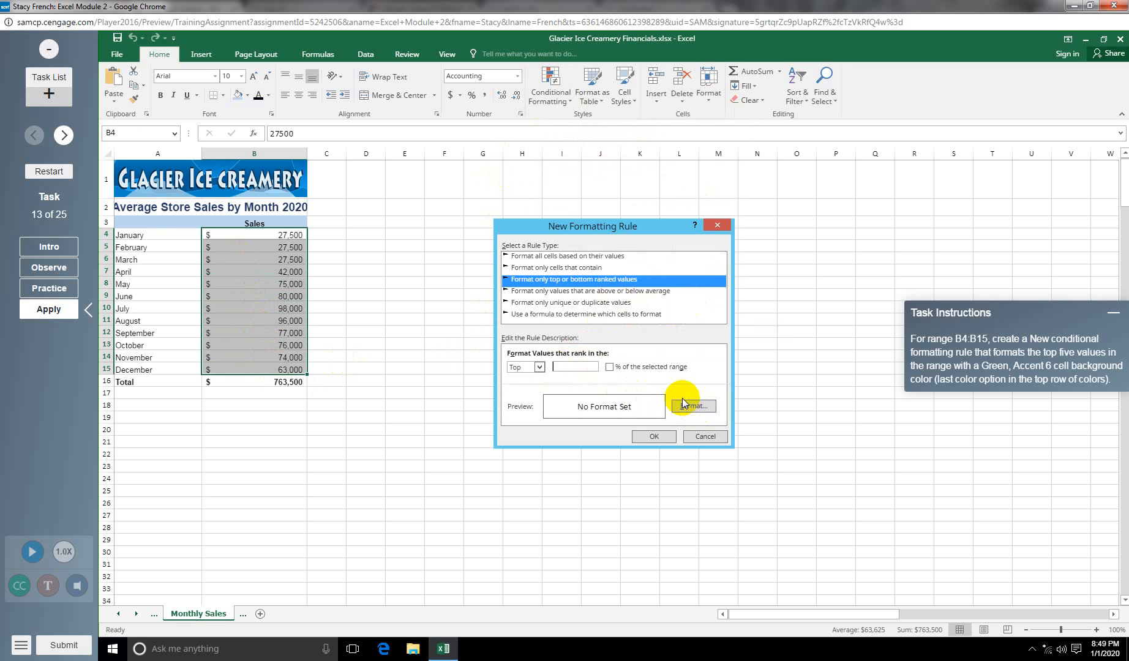
{"action": "left_click", "coordinate": [684, 404]}
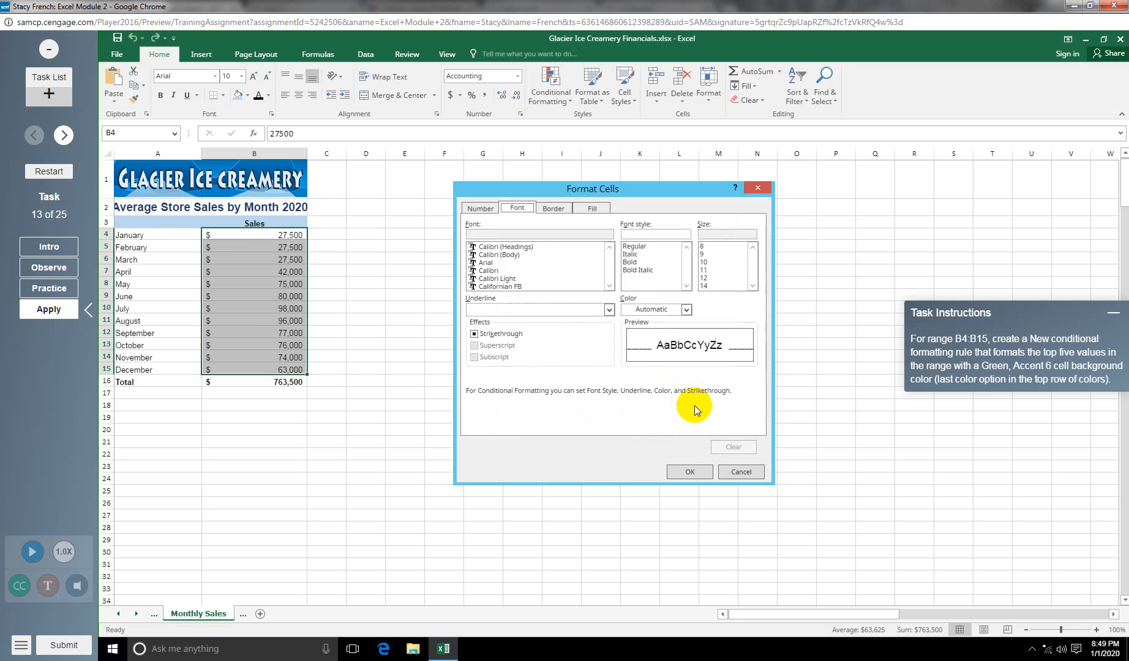
{"action": "left_click", "coordinate": [594, 209]}
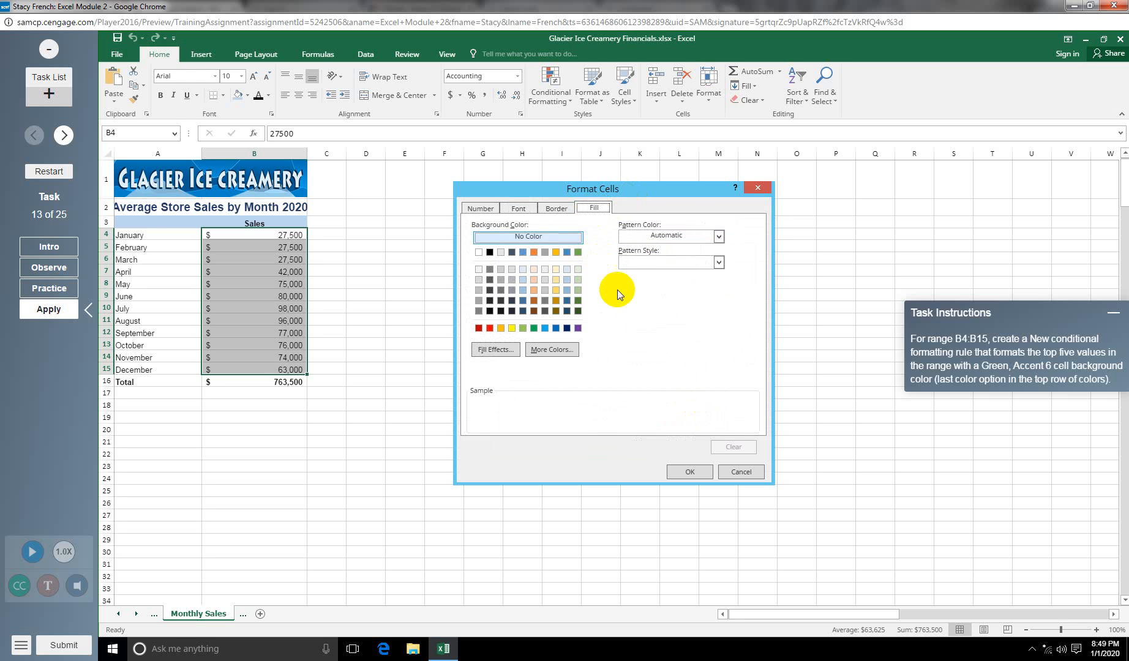
{"action": "left_click", "coordinate": [579, 253]}
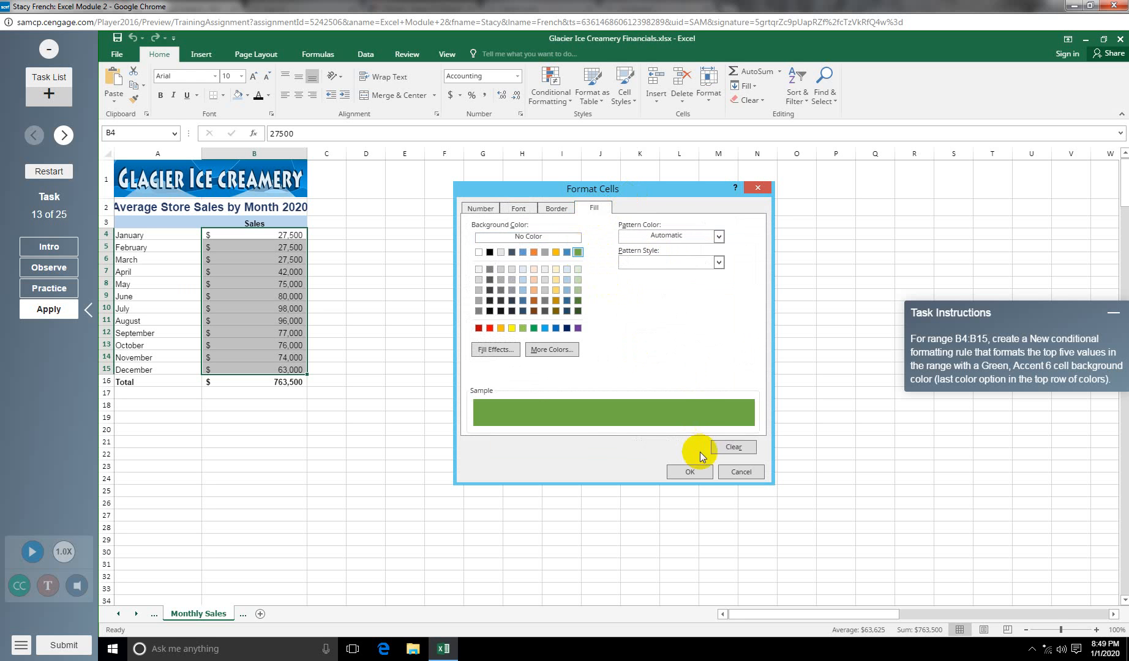
{"action": "left_click", "coordinate": [690, 471]}
{"action": "left_click", "coordinate": [654, 435]}
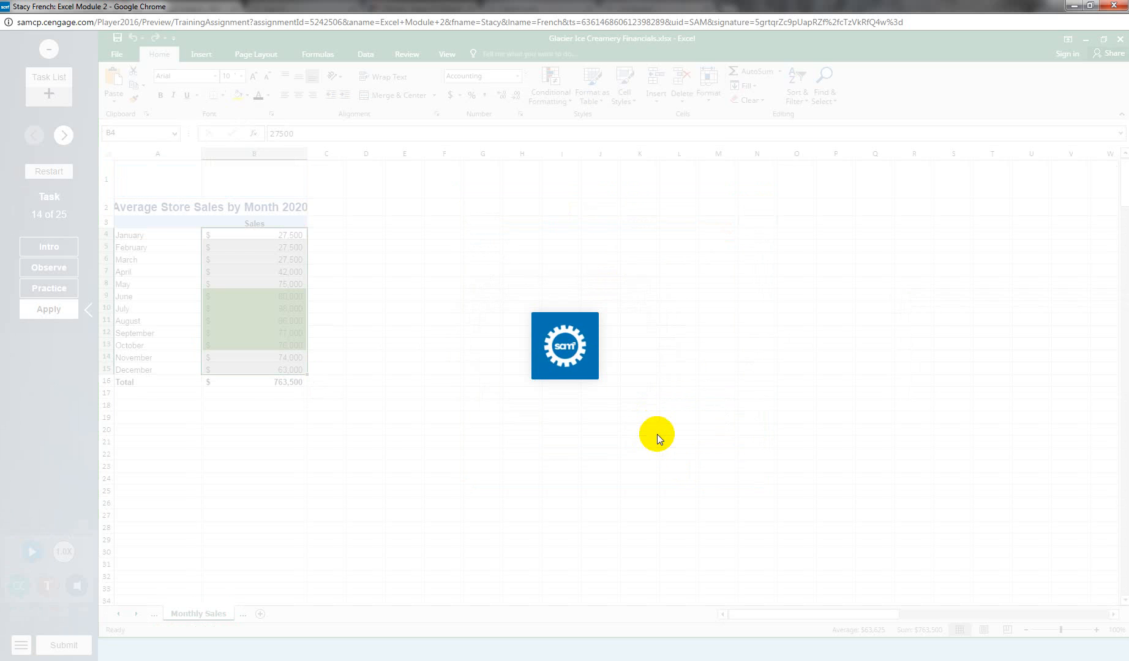
Step: Apply Thick Outside Borders to the Total row A8:D8 on the Salaries sheet
{"action": "left_click", "coordinate": [54, 310]}
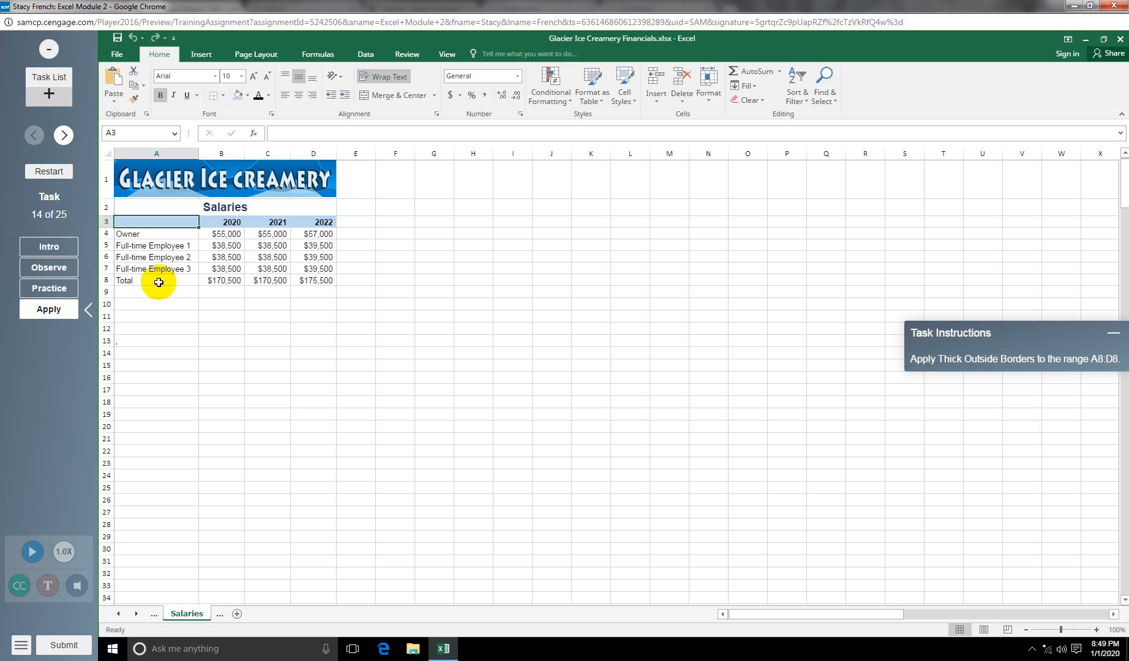
{"action": "left_click_drag", "start_coordinate": [159, 283], "coordinate": [305, 281]}
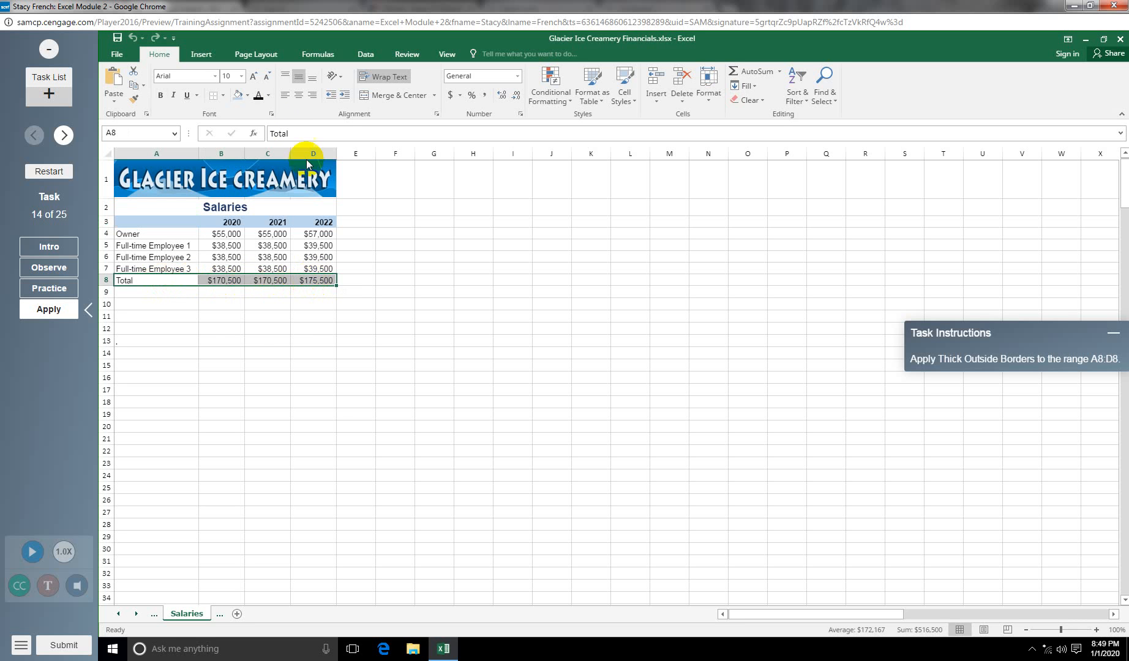
{"action": "left_click", "coordinate": [223, 95]}
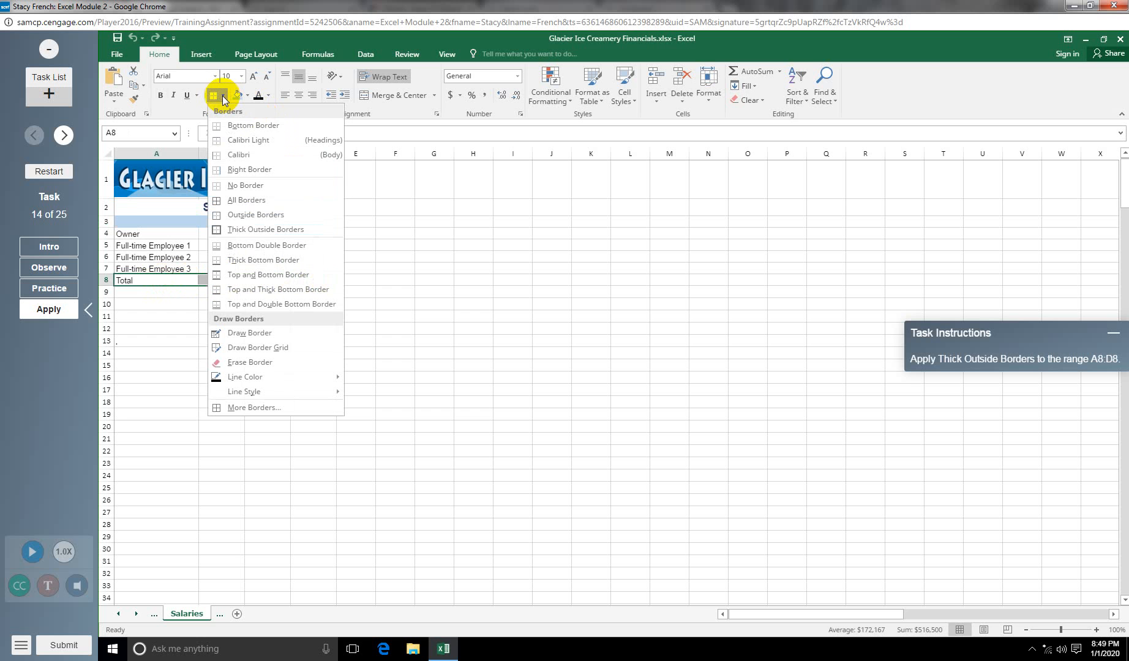
{"action": "left_click", "coordinate": [261, 231]}
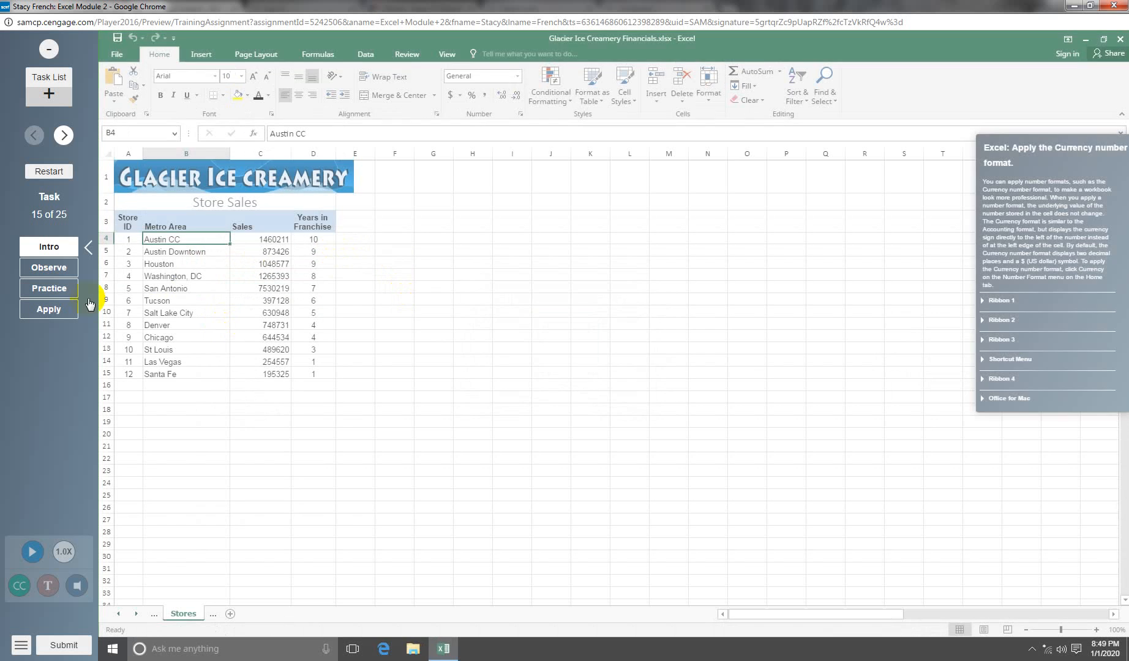
Step: Format the sales figures in C4:C15 as Currency
{"action": "left_click", "coordinate": [45, 309]}
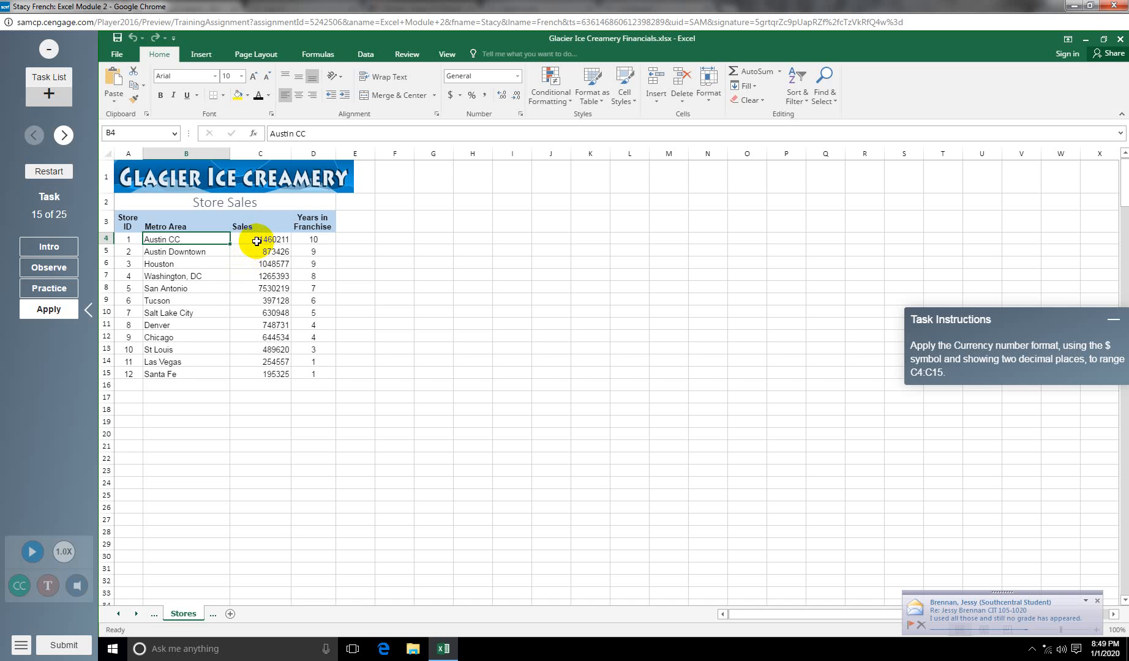
{"action": "left_click_drag", "start_coordinate": [253, 241], "coordinate": [257, 369]}
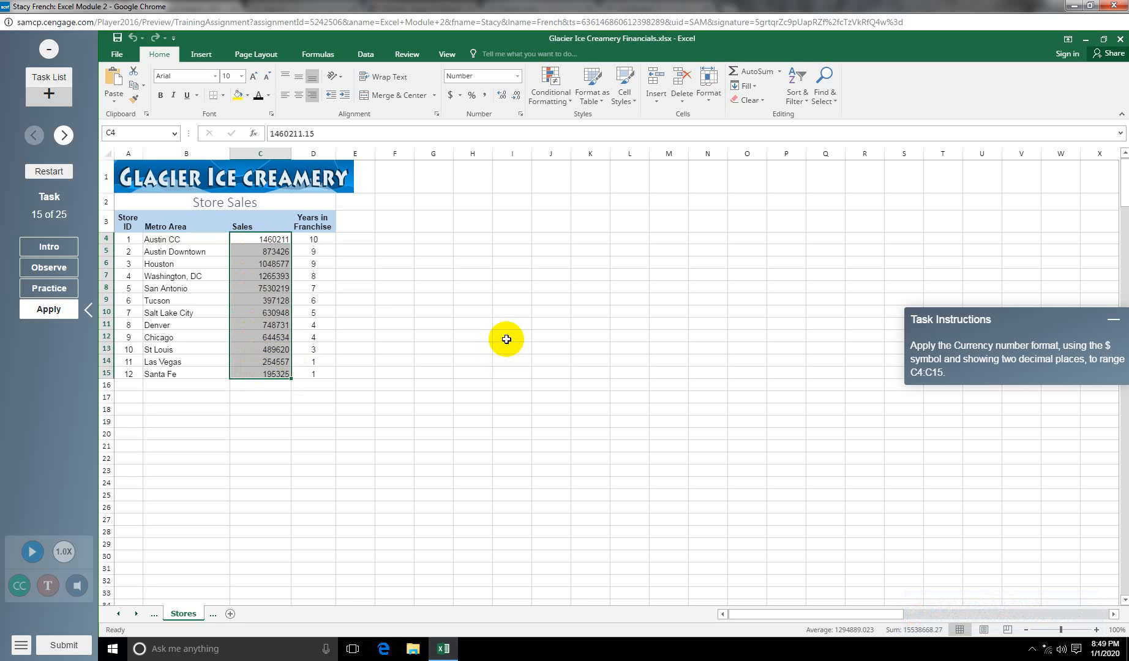
{"action": "left_click", "coordinate": [517, 76]}
{"action": "left_click", "coordinate": [499, 147]}
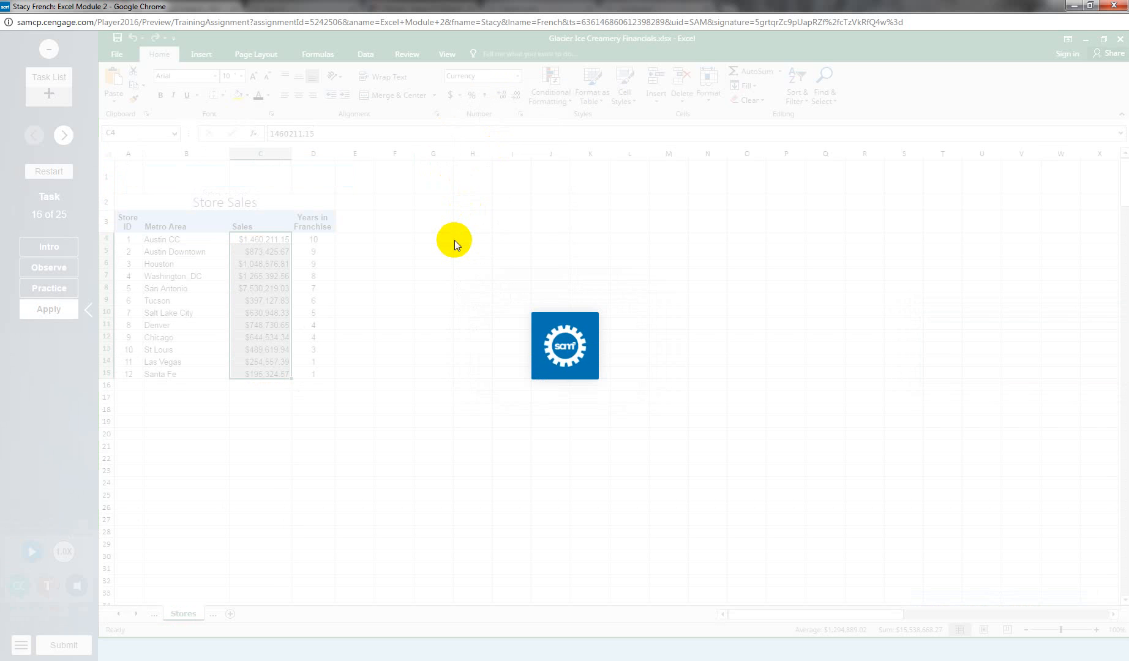
Step: Format the start date in D4 with the 03/14/12 Date type so it shows 01/06/20
{"action": "left_click", "coordinate": [49, 309]}
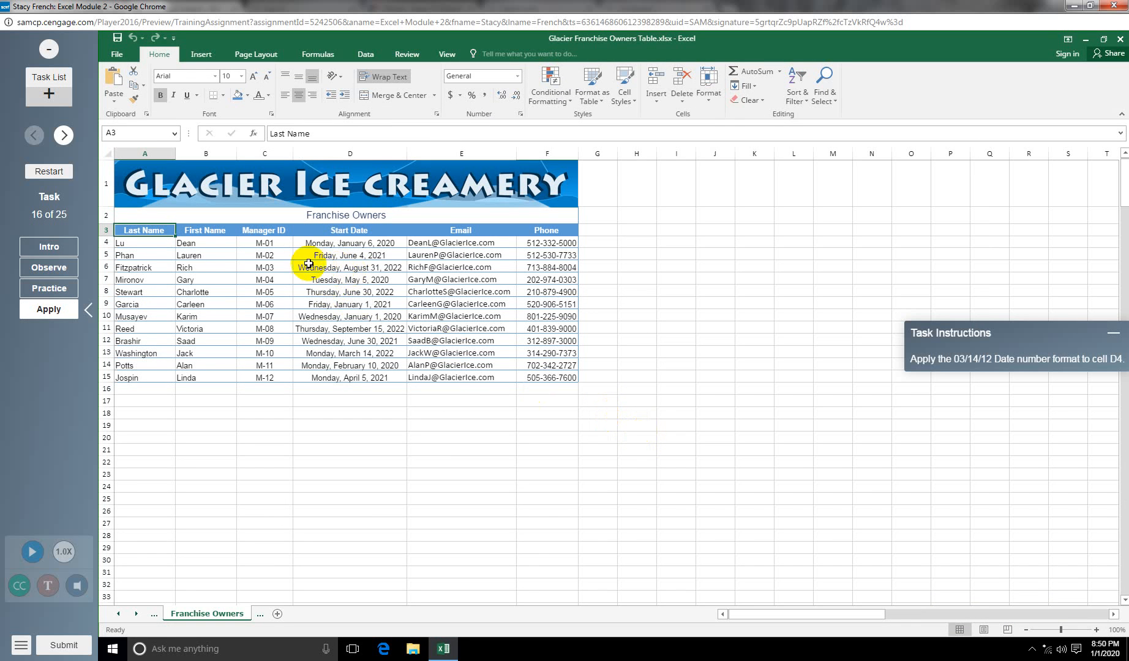
{"action": "left_click", "coordinate": [346, 244]}
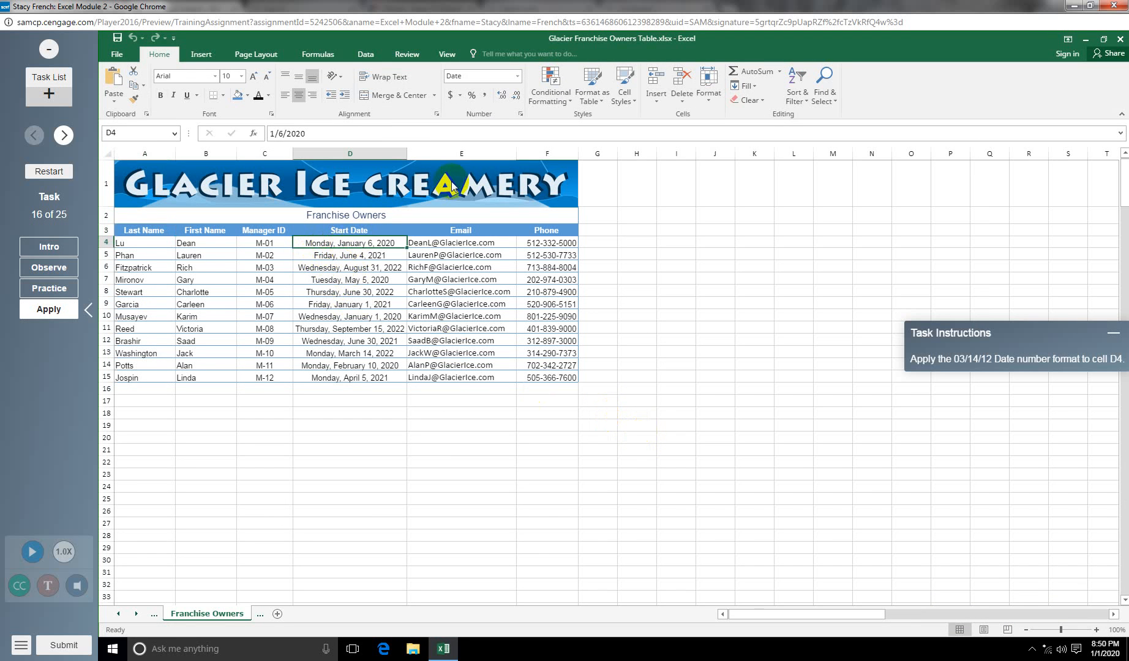
{"action": "left_click", "coordinate": [518, 111]}
{"action": "left_click", "coordinate": [578, 312]}
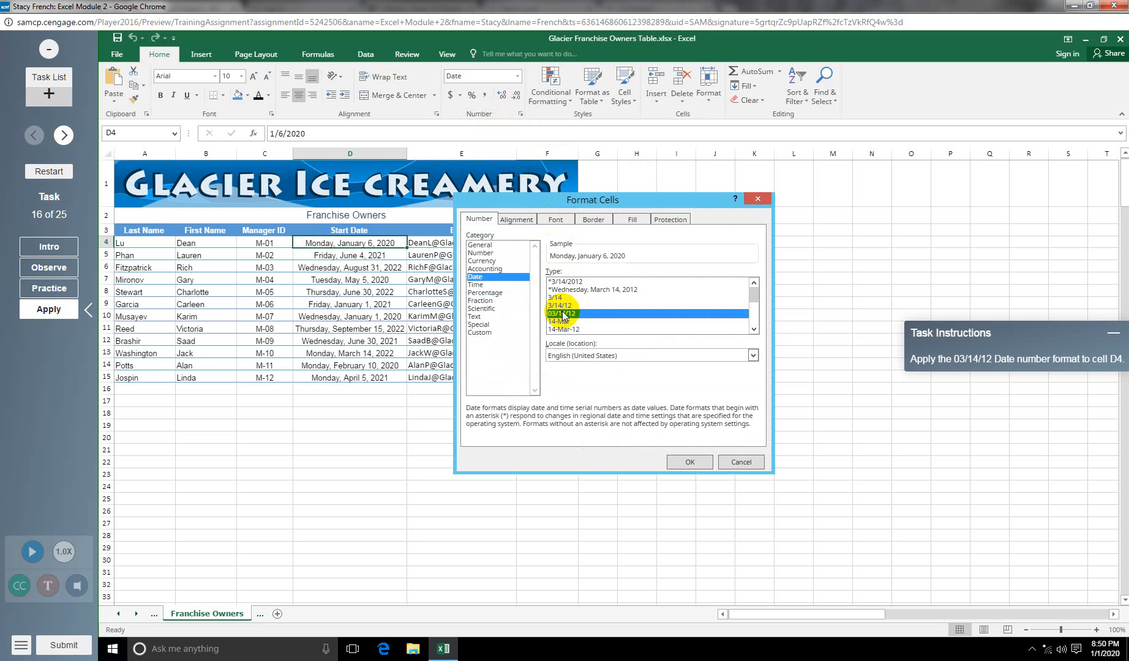
{"action": "left_click", "coordinate": [690, 462]}
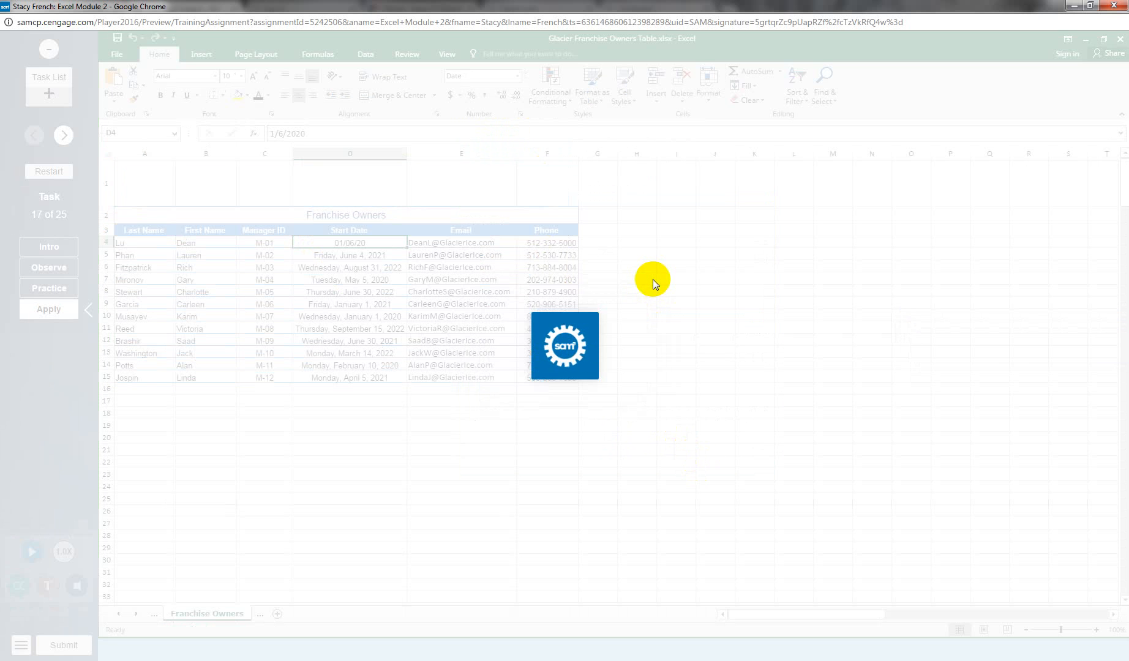
Step: Set the height of row 2, the Operating Expenses 2020 heading, to 27 points
{"action": "left_click", "coordinate": [61, 316]}
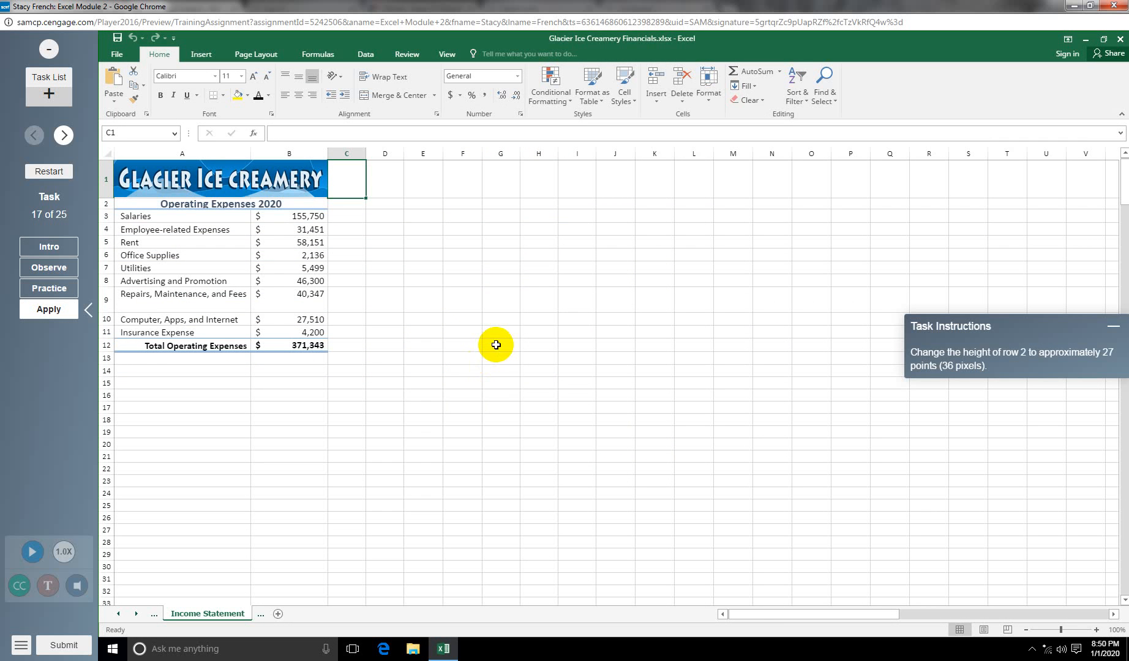
{"action": "right_click", "coordinate": [103, 203]}
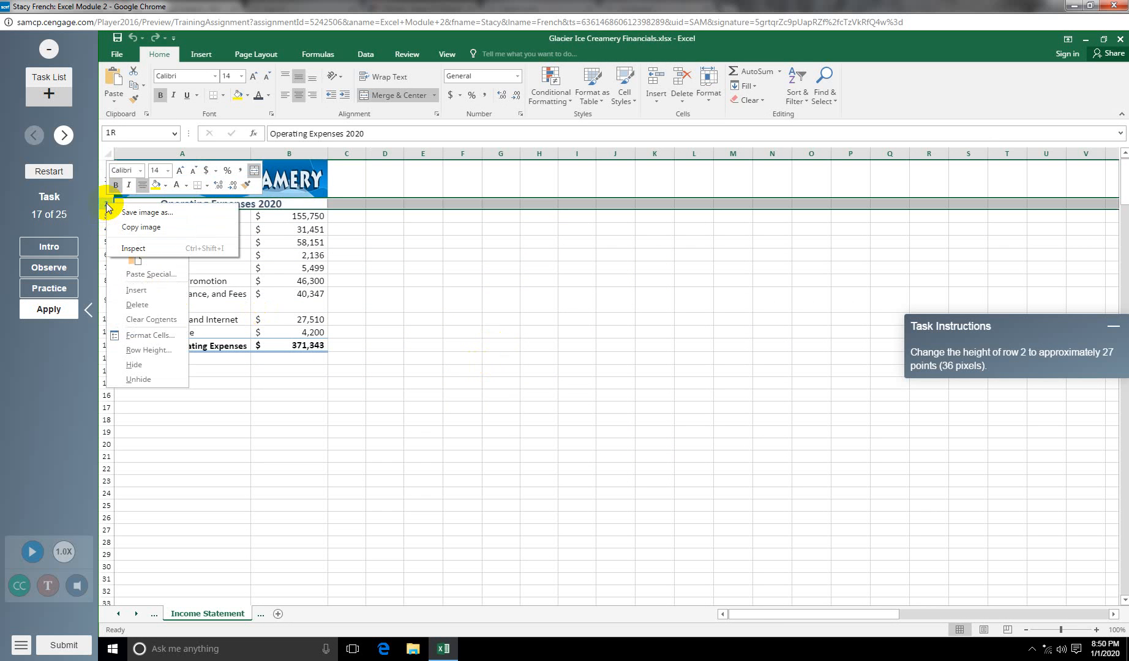
{"action": "left_click", "coordinate": [156, 355]}
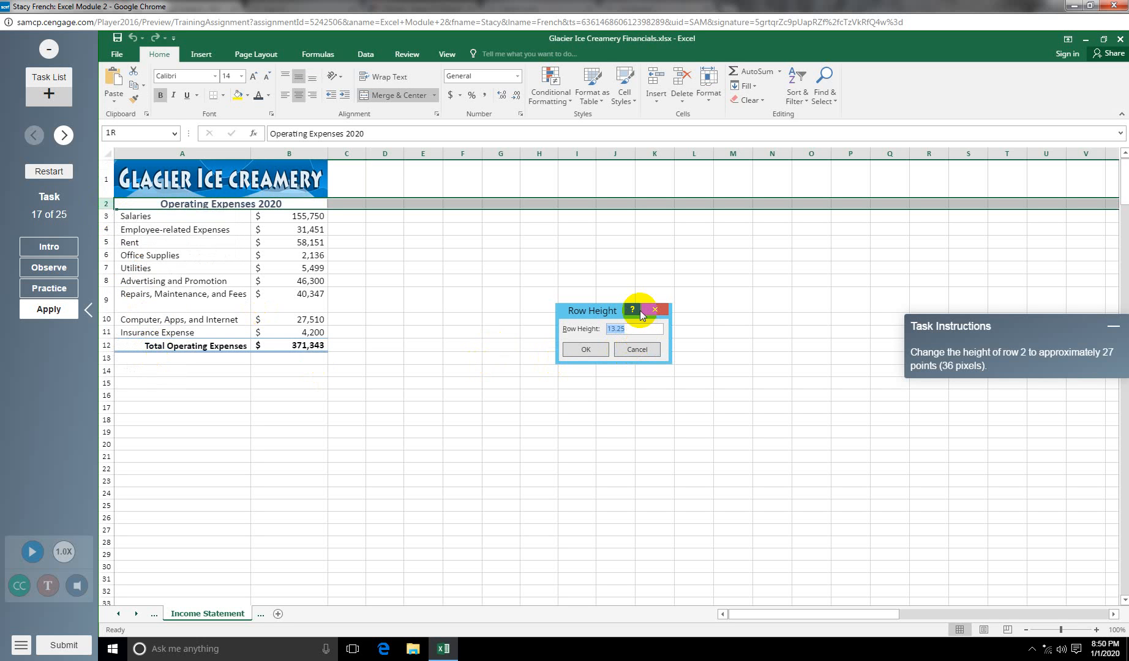
{"action": "type", "text": "27"}
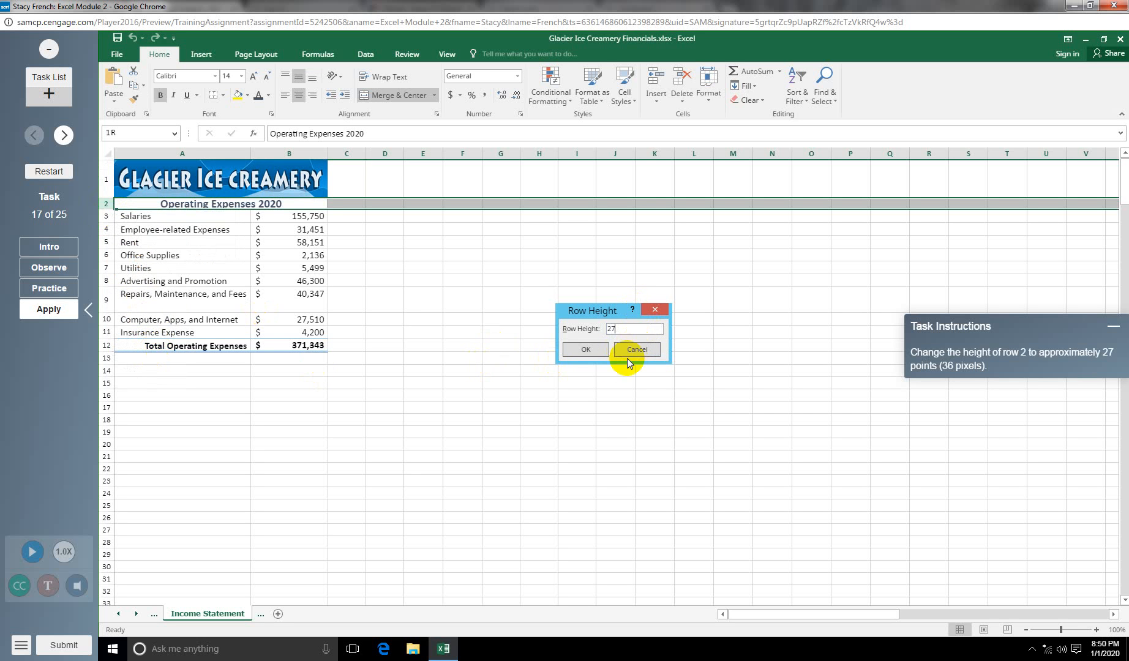
{"action": "left_click", "coordinate": [591, 351]}
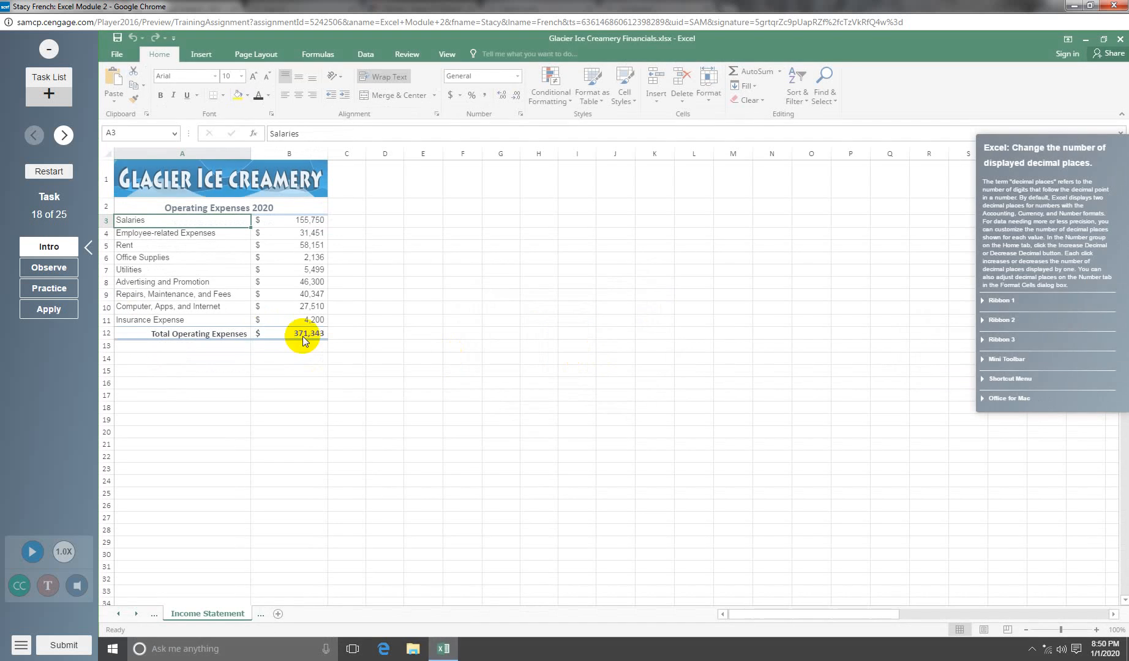
Step: Increase B3:B12 to two decimal places so the total reads 371,342.96
{"action": "left_click", "coordinate": [72, 317]}
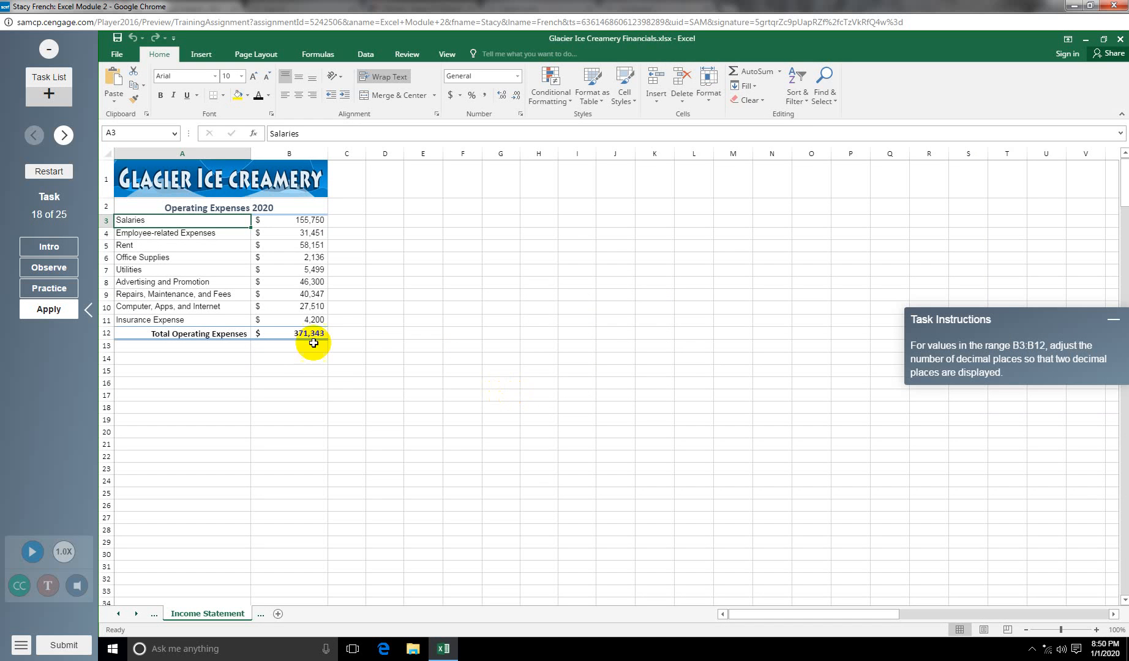
{"action": "left_click_drag", "start_coordinate": [290, 221], "coordinate": [292, 320]}
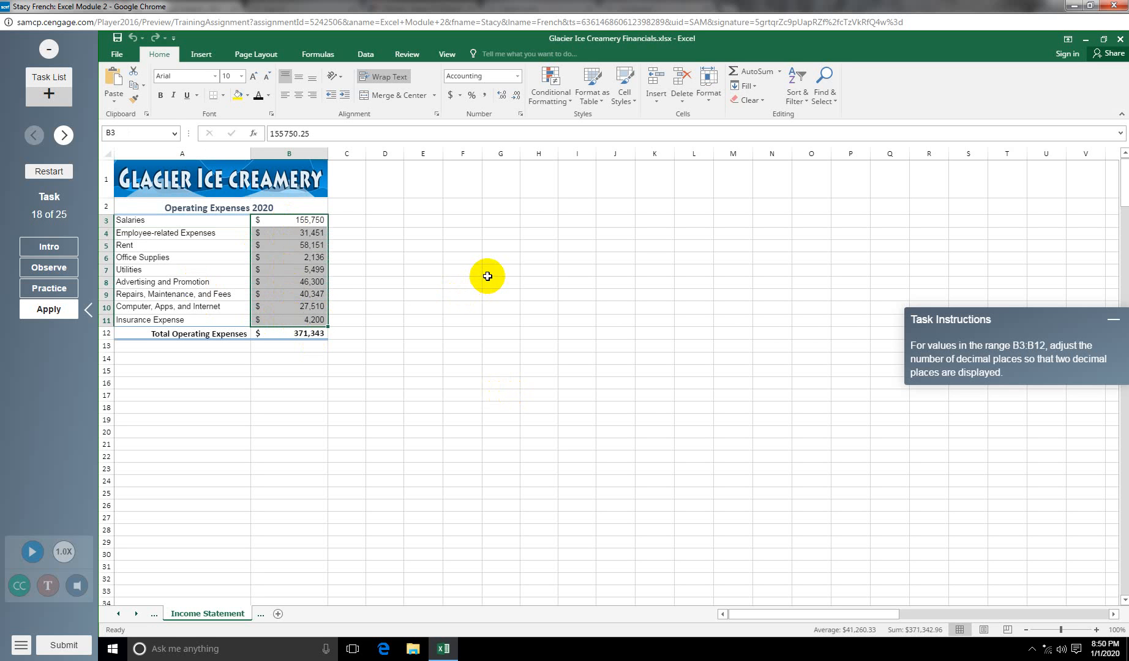
{"action": "left_click", "coordinate": [502, 95]}
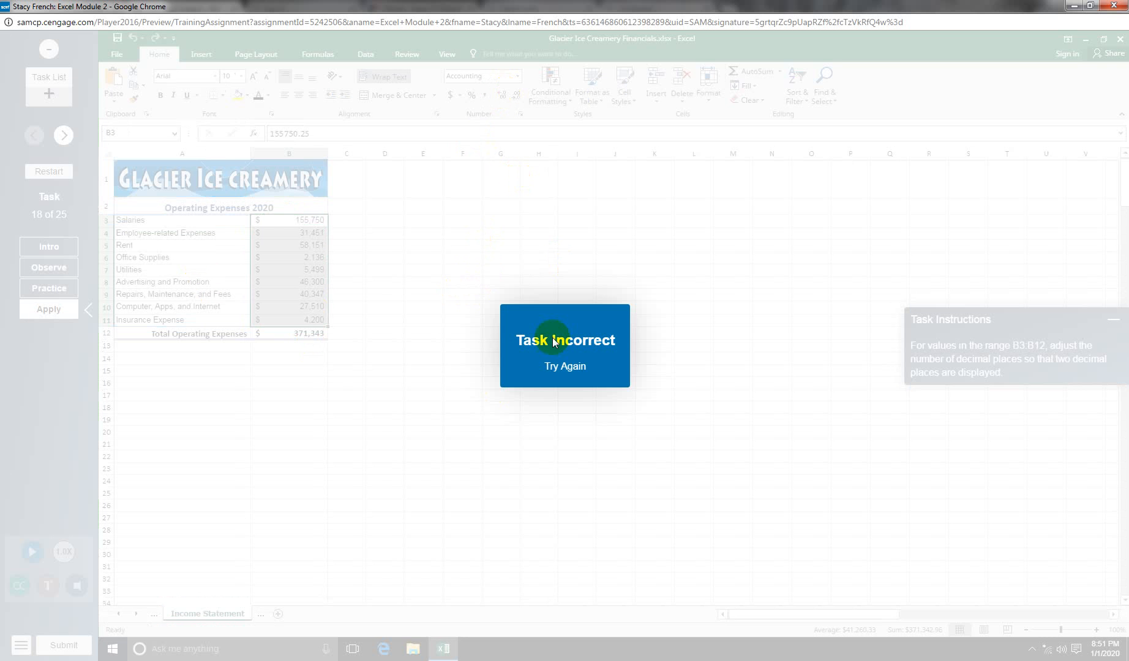
{"action": "left_click", "coordinate": [560, 366]}
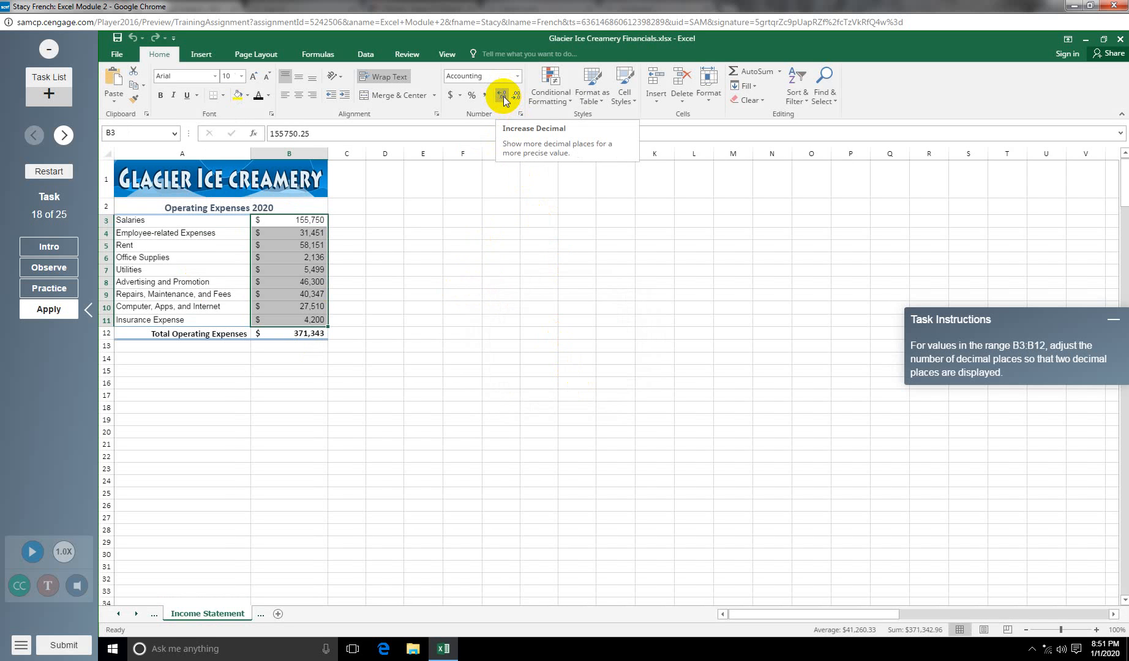
{"action": "left_click", "coordinate": [502, 96]}
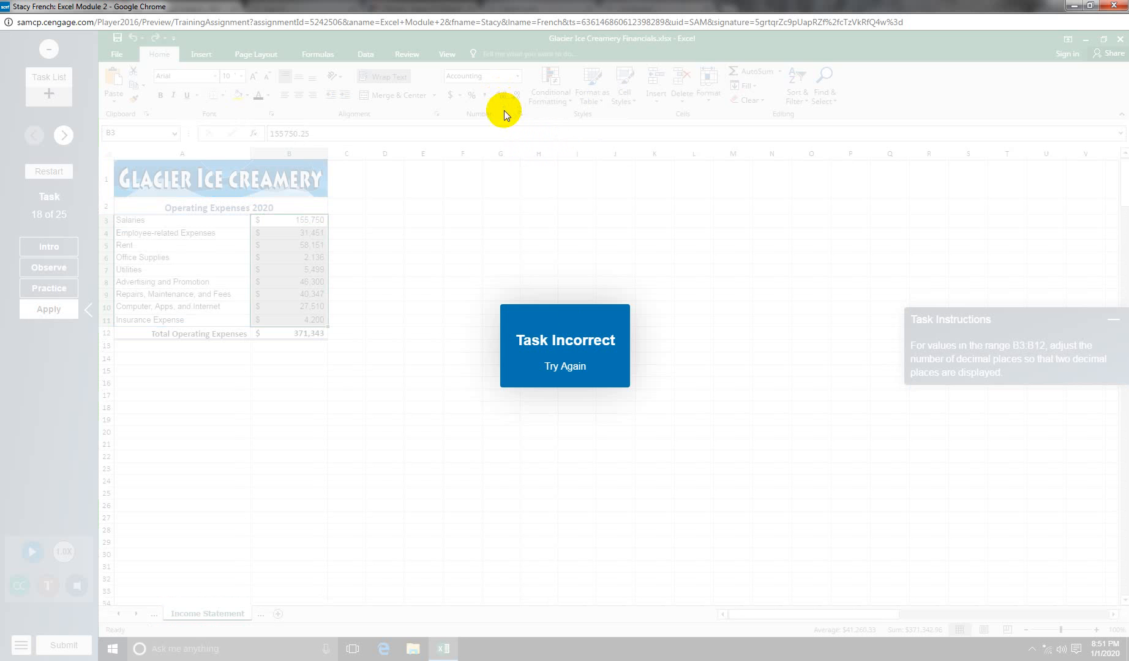
{"action": "left_click", "coordinate": [576, 342]}
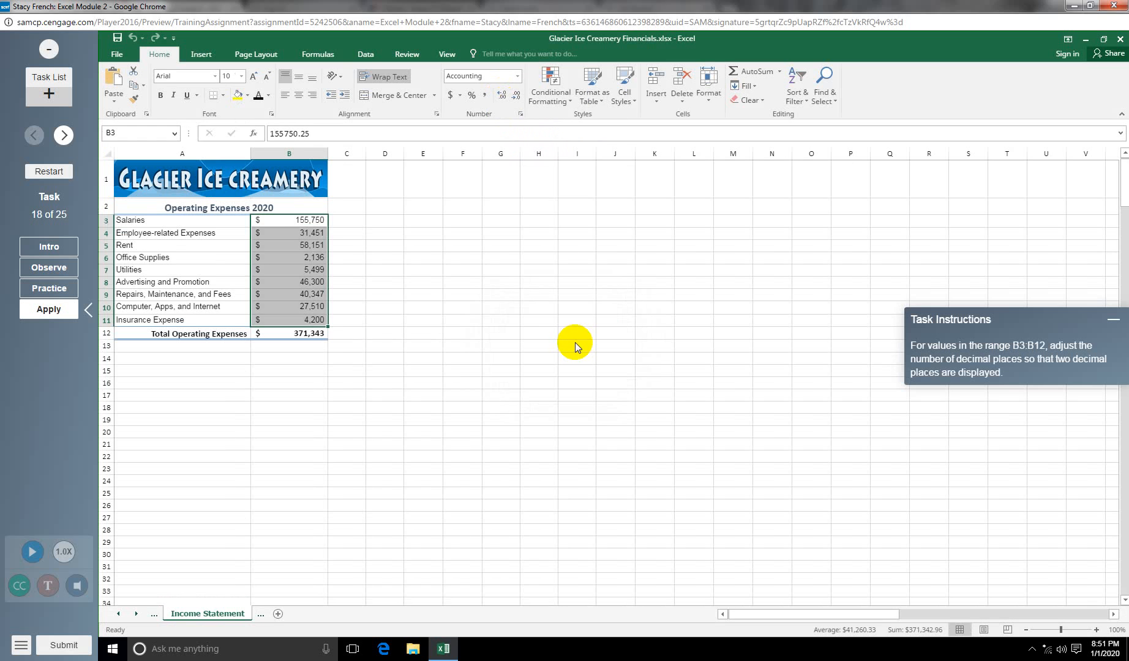
{"action": "left_click", "coordinate": [379, 320]}
{"action": "left_click_drag", "start_coordinate": [282, 222], "coordinate": [285, 335]}
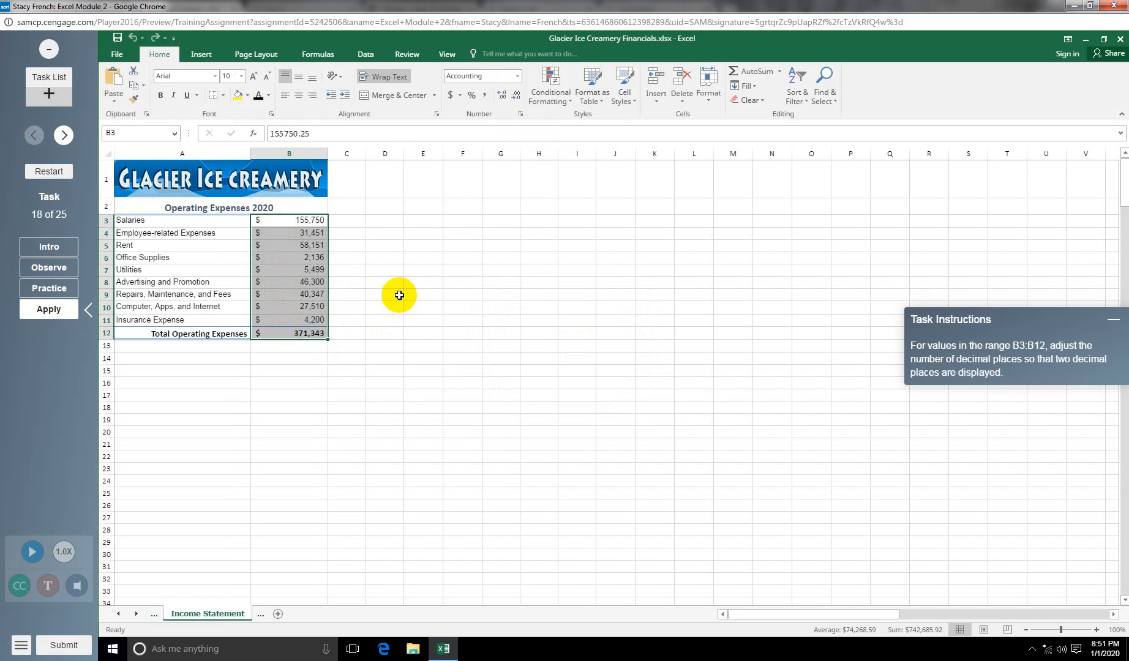
{"action": "left_click", "coordinate": [500, 97]}
{"action": "left_click", "coordinate": [501, 96]}
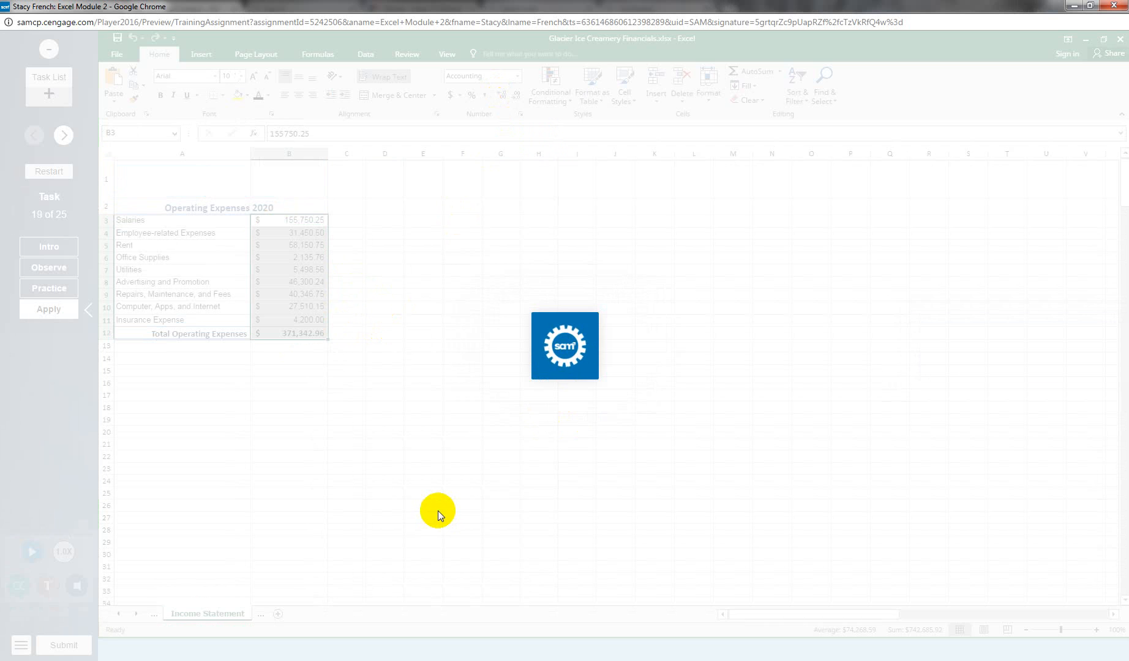
Step: Spell-check the worksheet, changing Revneue in A4 to Revenue
{"action": "left_click", "coordinate": [49, 309]}
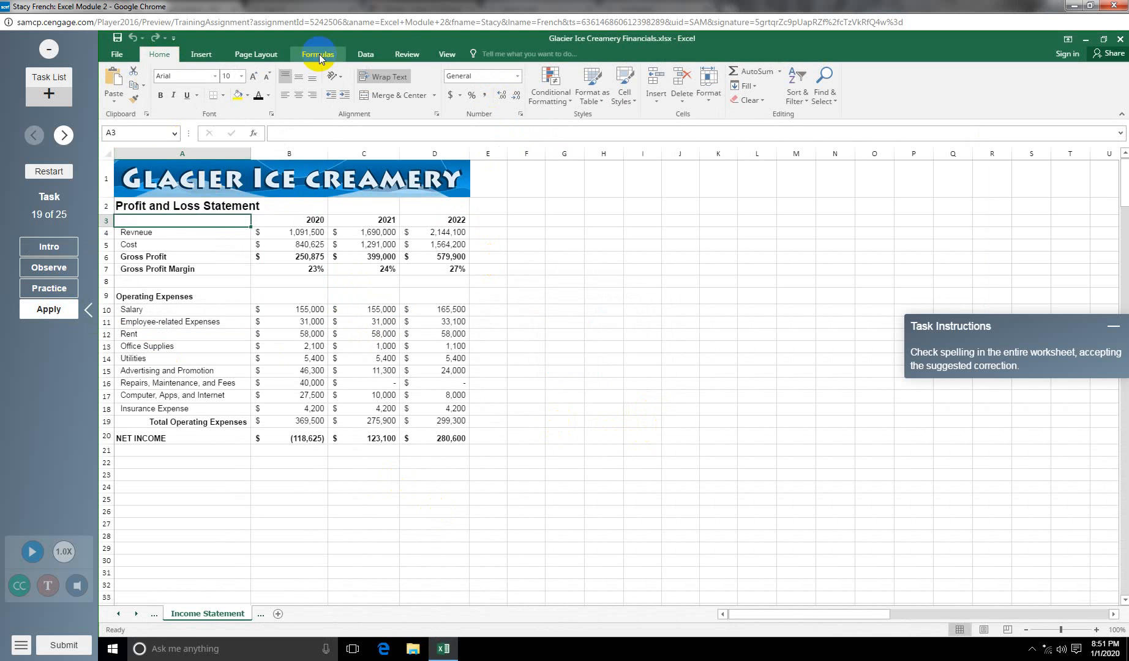
{"action": "left_click", "coordinate": [407, 54]}
{"action": "left_click", "coordinate": [127, 96]}
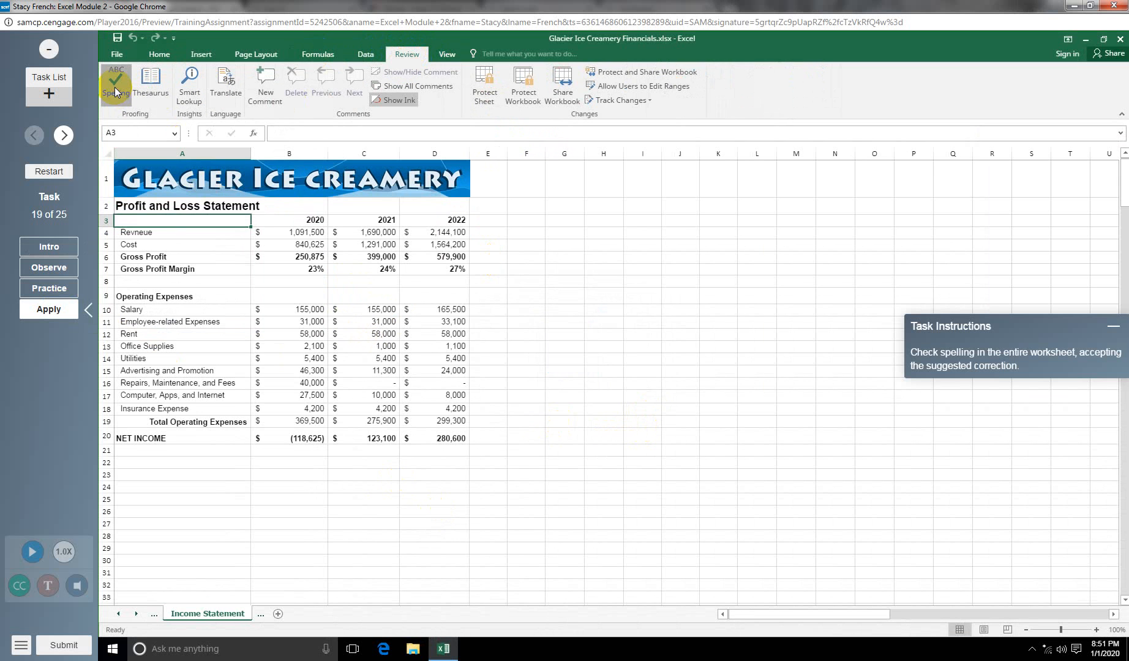
{"action": "left_click", "coordinate": [723, 341]}
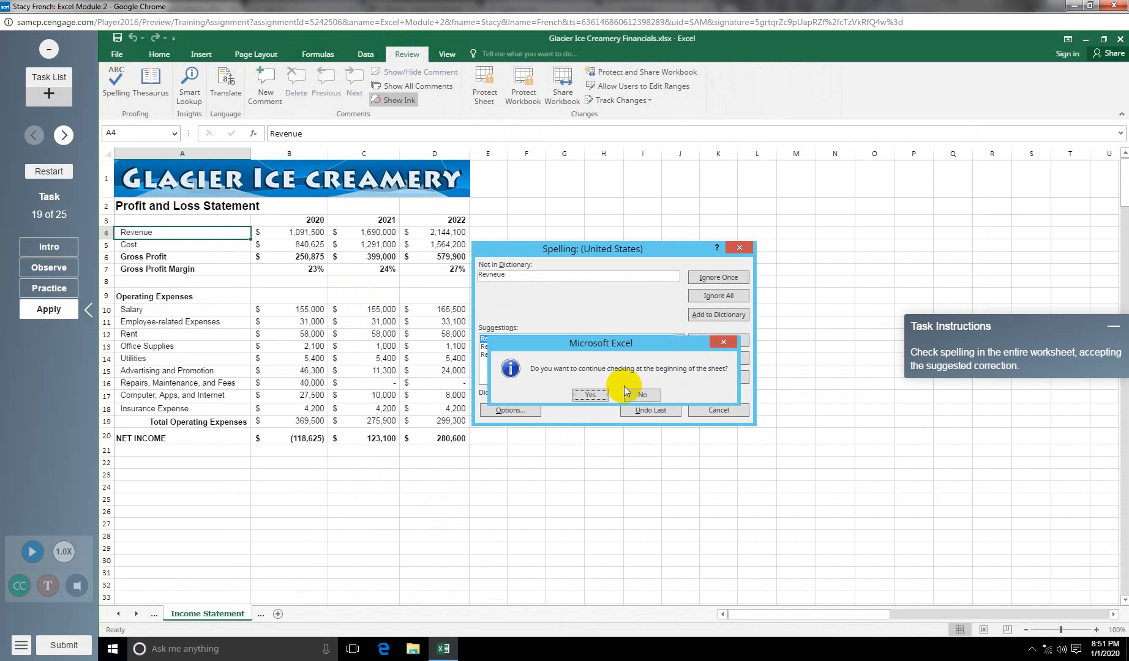
{"action": "left_click", "coordinate": [602, 395]}
{"action": "left_click", "coordinate": [605, 394]}
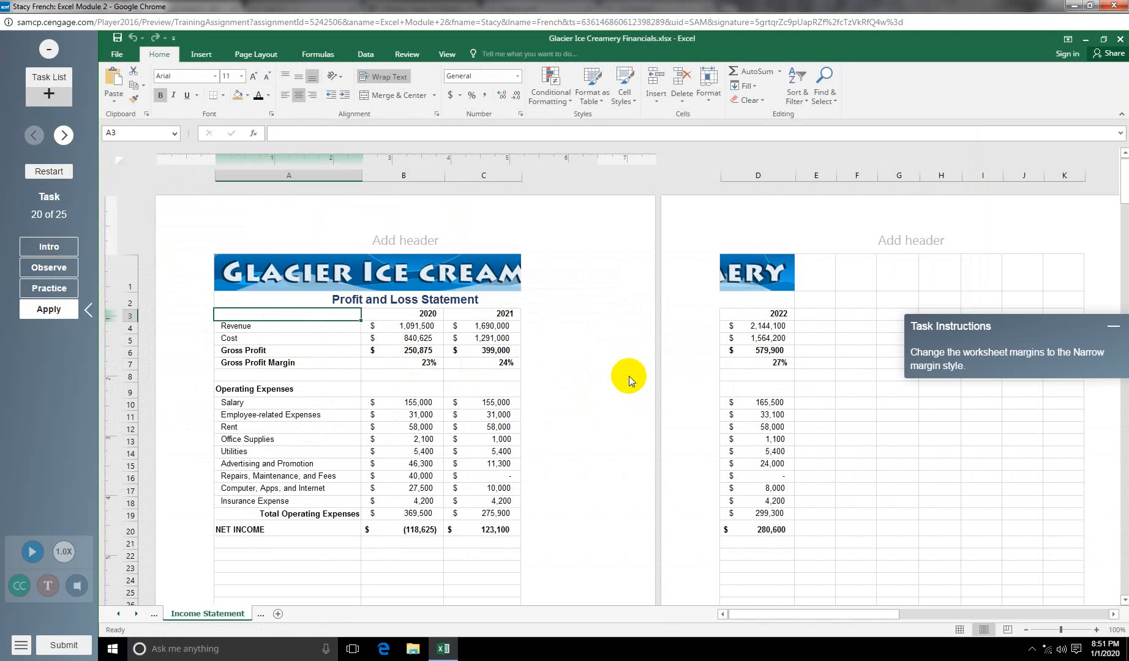
Step: Apply the Narrow margin preset to the worksheet
{"action": "left_click", "coordinate": [250, 60]}
{"action": "left_click", "coordinate": [197, 96]}
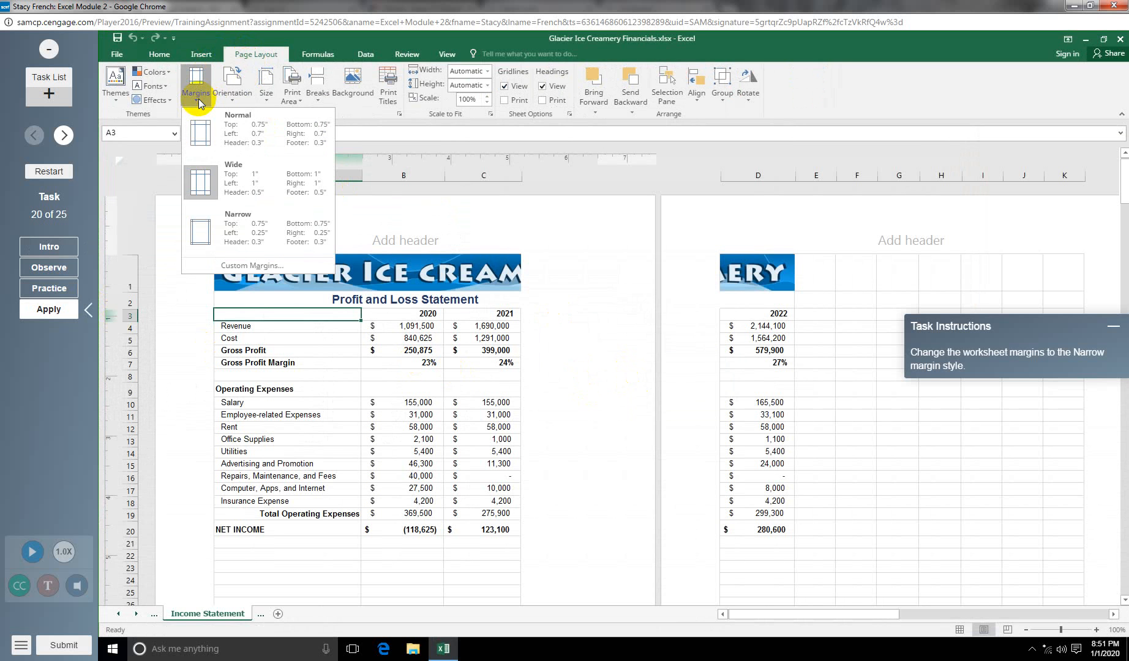
{"action": "left_click", "coordinate": [240, 232]}
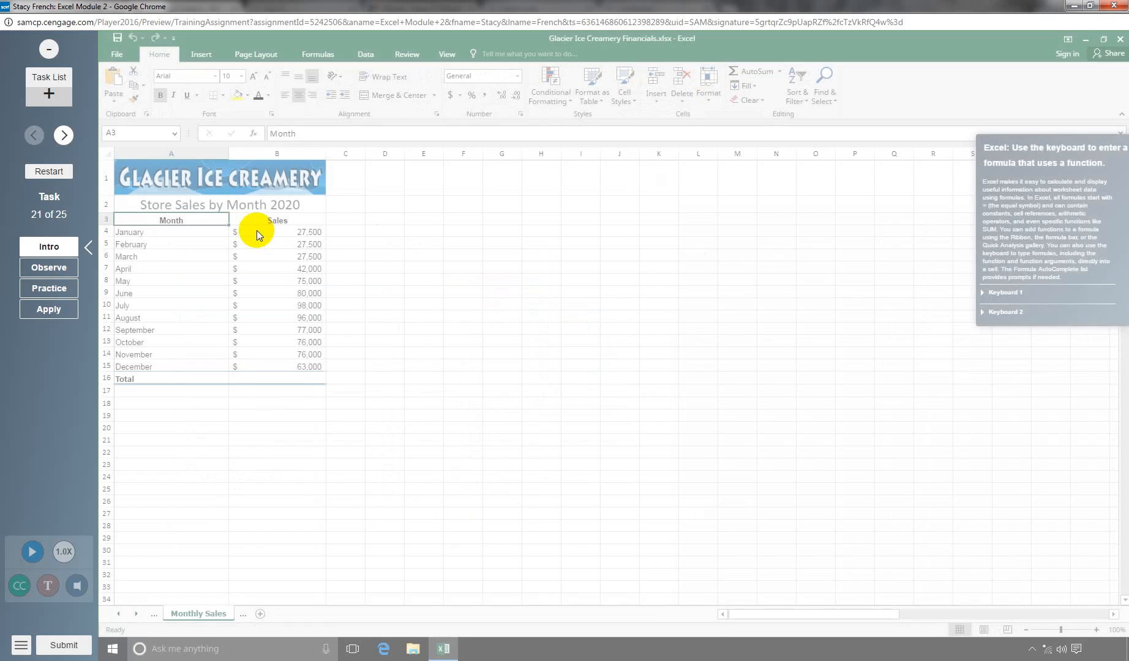
Step: Enter =SUM(B4:B15) in B16 to total the monthly sales at 766,500
{"action": "left_click", "coordinate": [48, 309]}
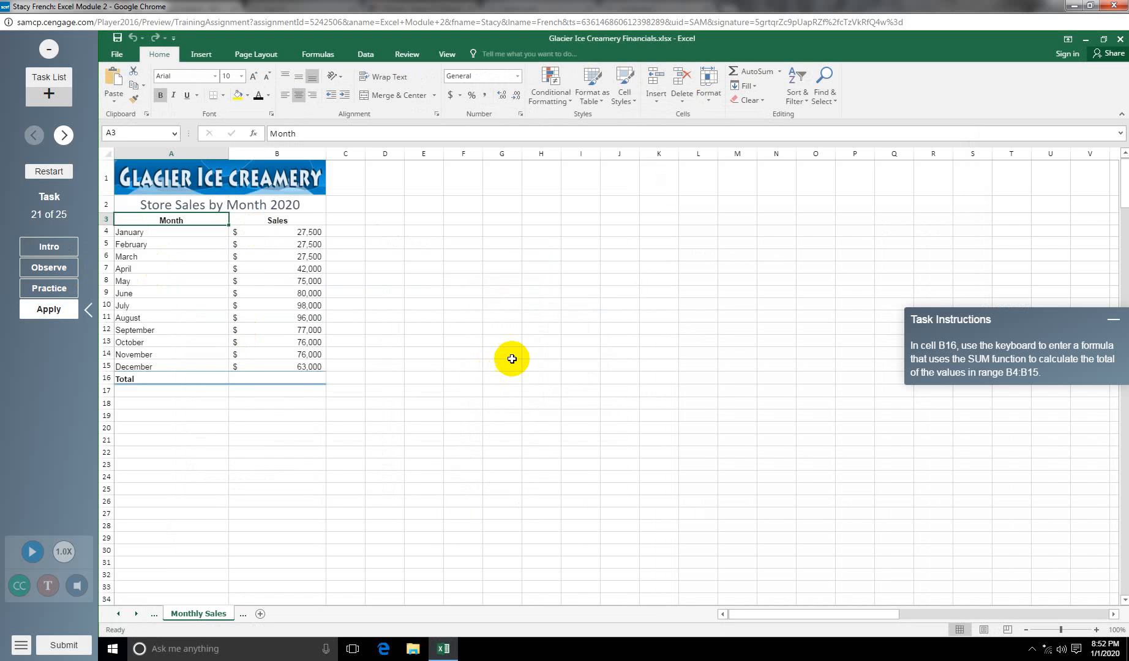
{"action": "left_click", "coordinate": [295, 378]}
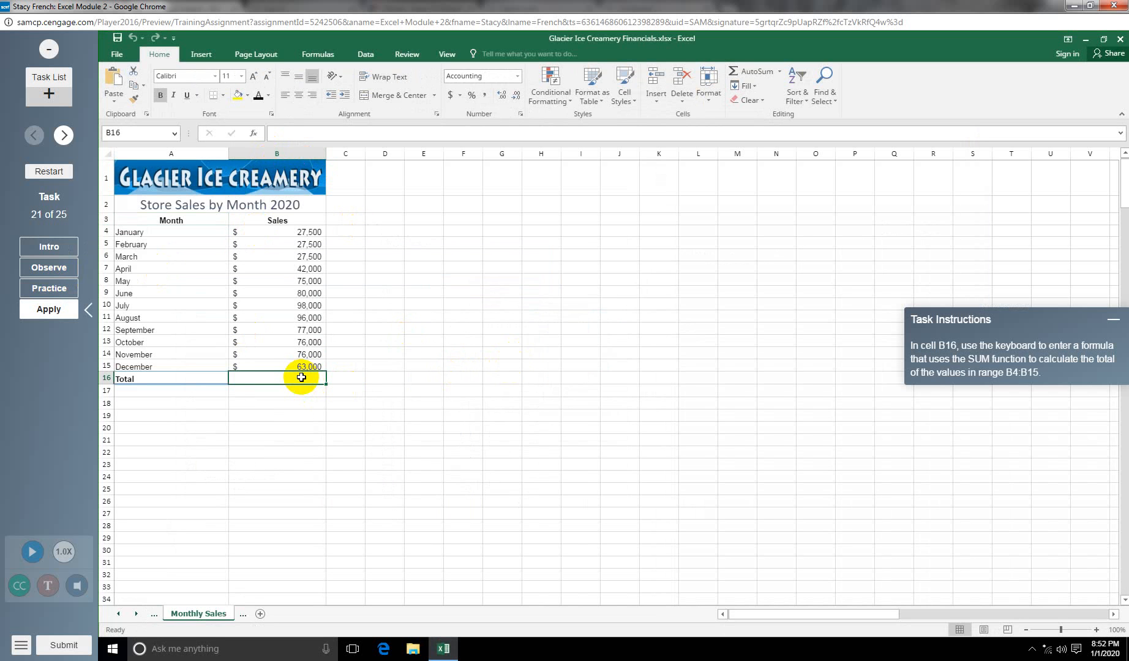
{"action": "type", "text": "="}
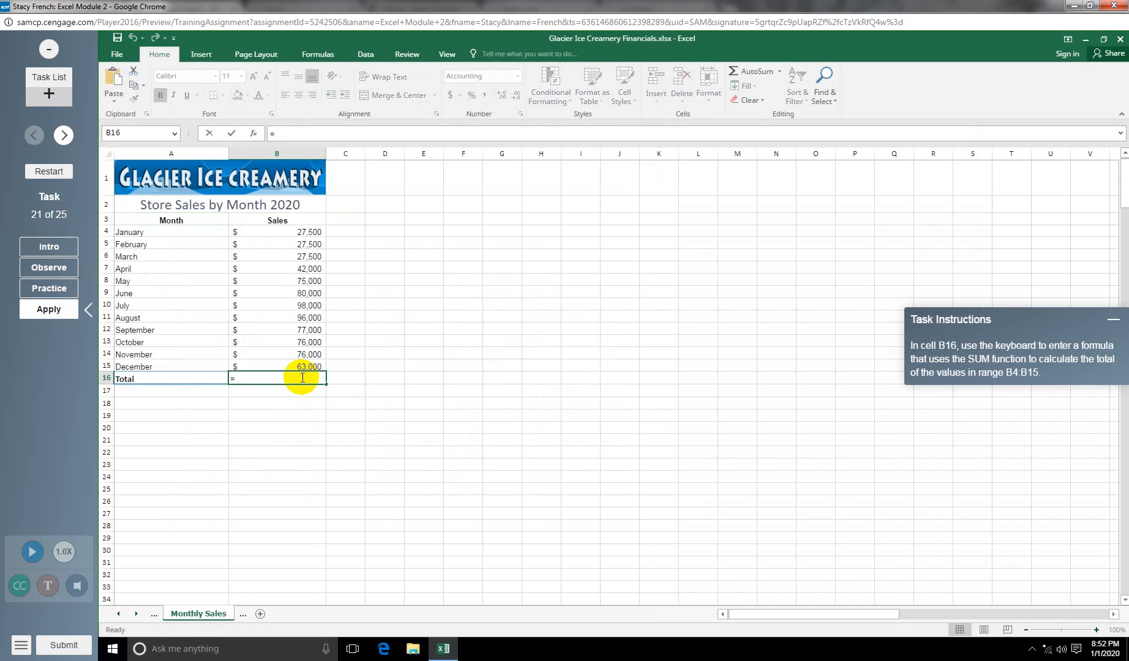
{"action": "type", "text": "SUM"}
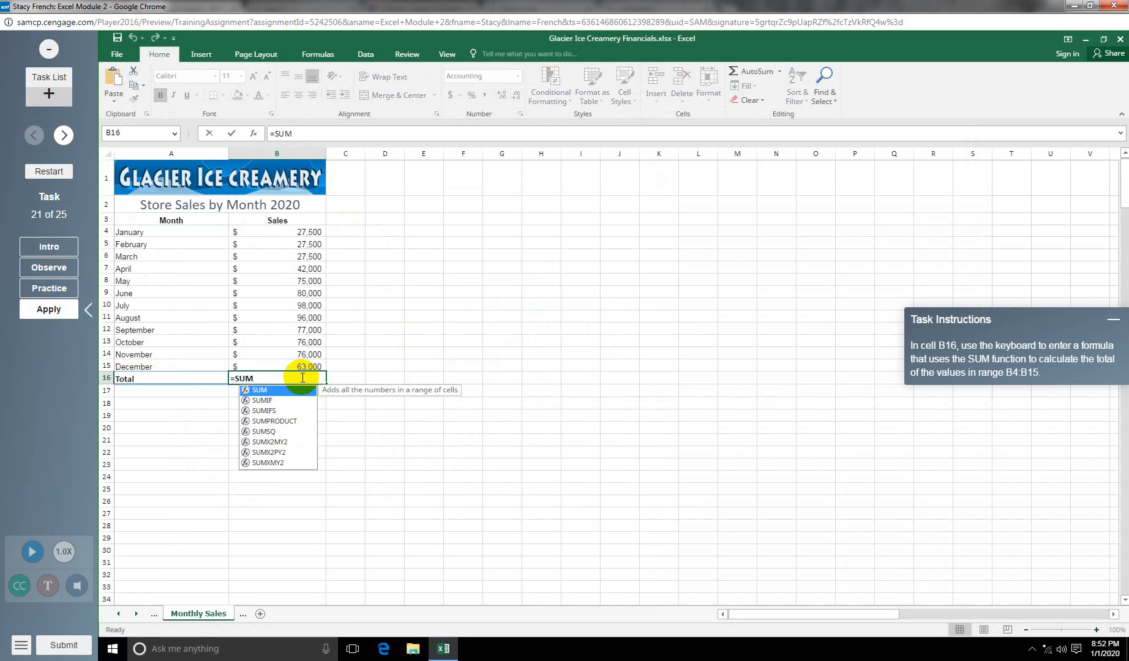
{"action": "type", "text": "("}
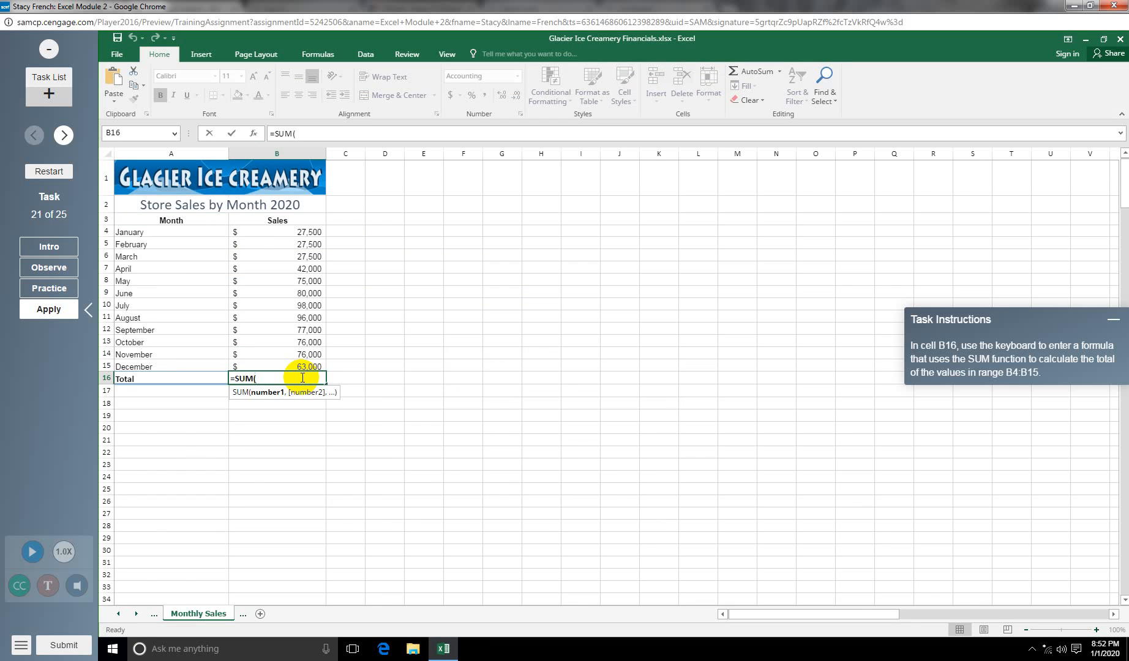
{"action": "type", "text": "B"}
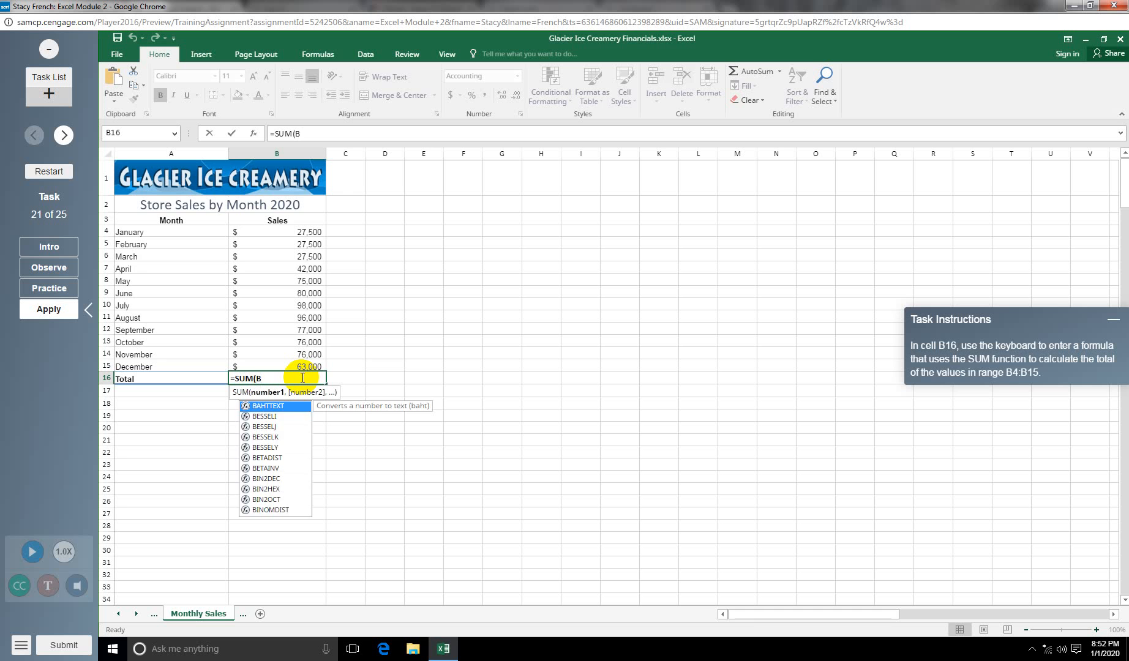
{"action": "type", "text": "4:"}
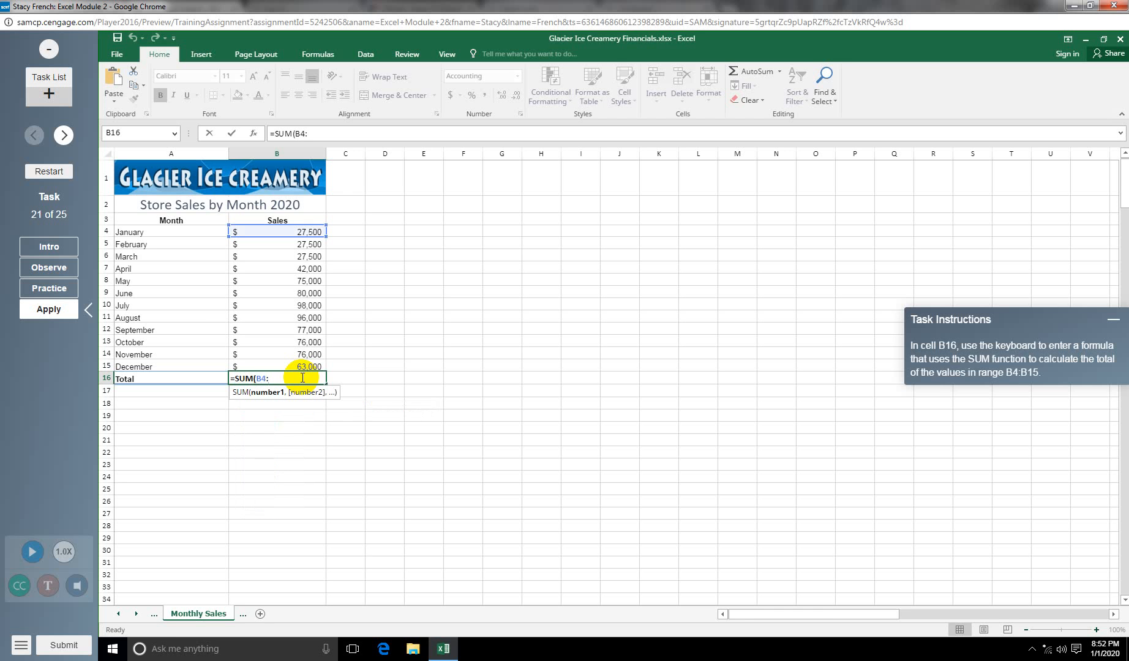
{"action": "type", "text": "B"}
{"action": "type", "text": "15)"}
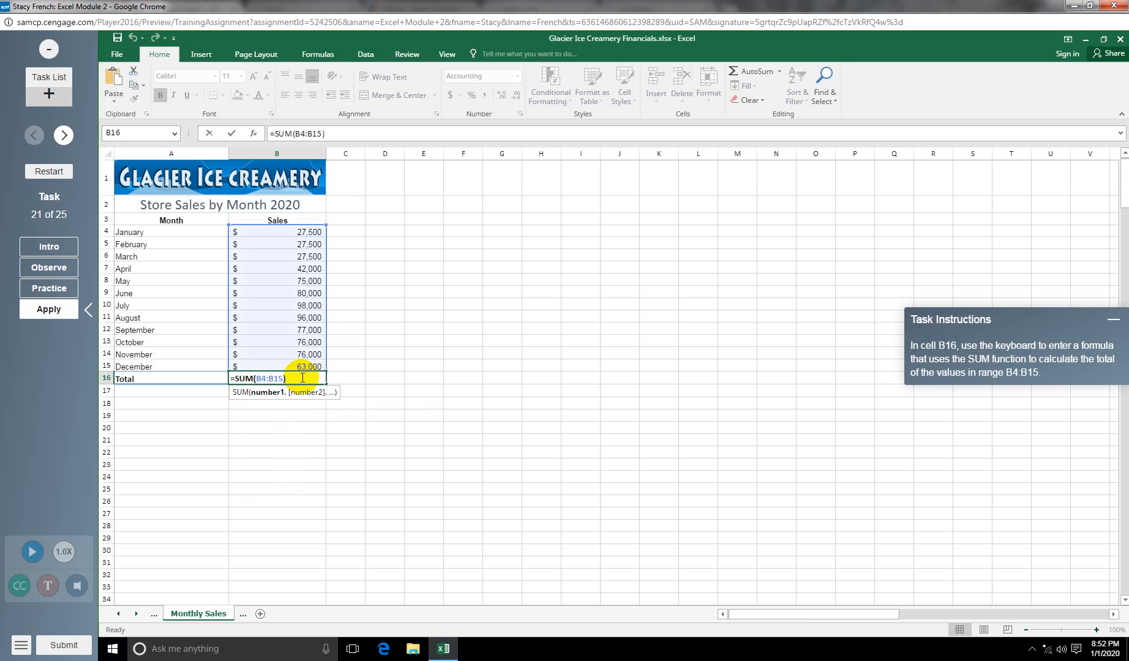
{"action": "key", "text": "Return"}
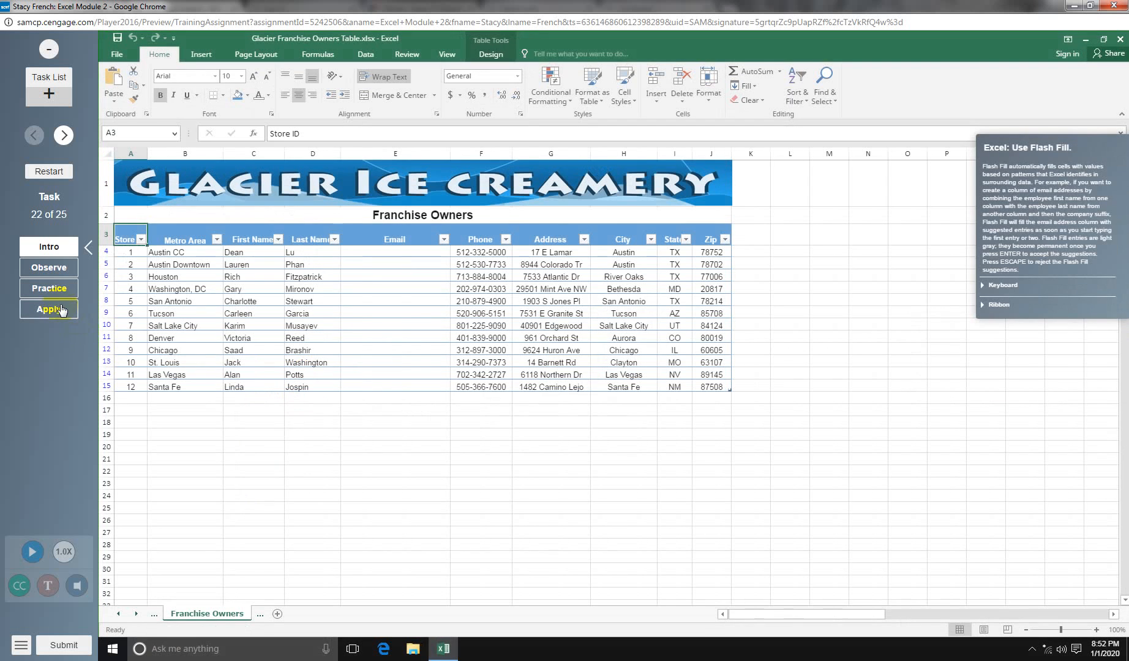
Step: Type the first owner's company e-mail in E4, then accept Flash Fill for E5:E15
{"action": "left_click", "coordinate": [60, 310]}
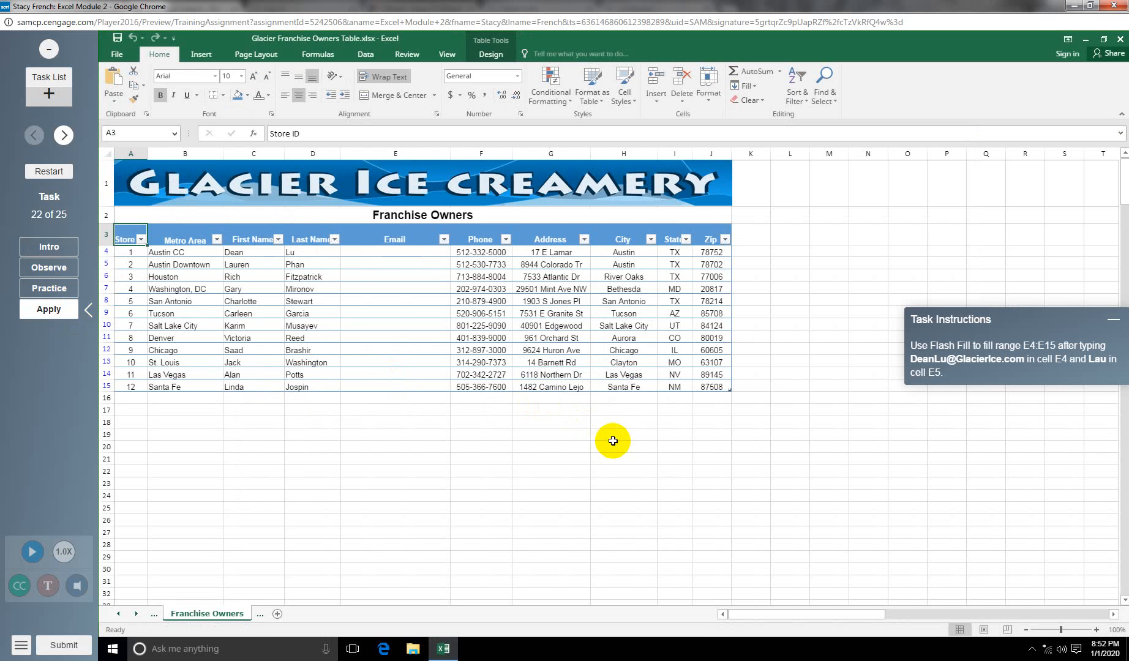
{"action": "left_click", "coordinate": [394, 251]}
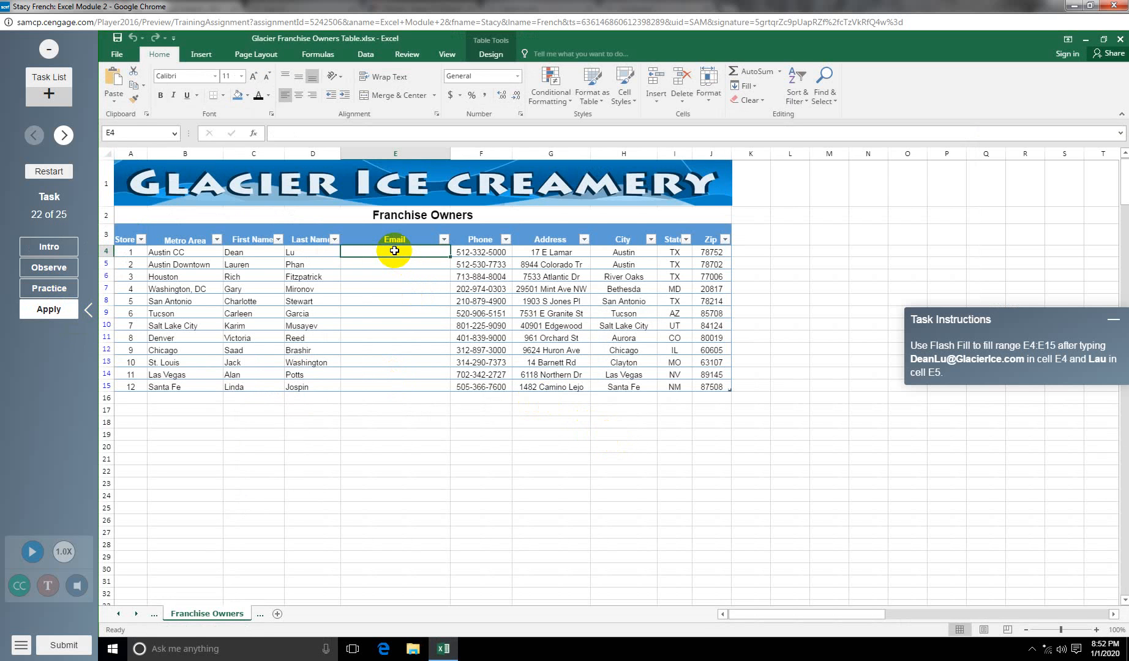
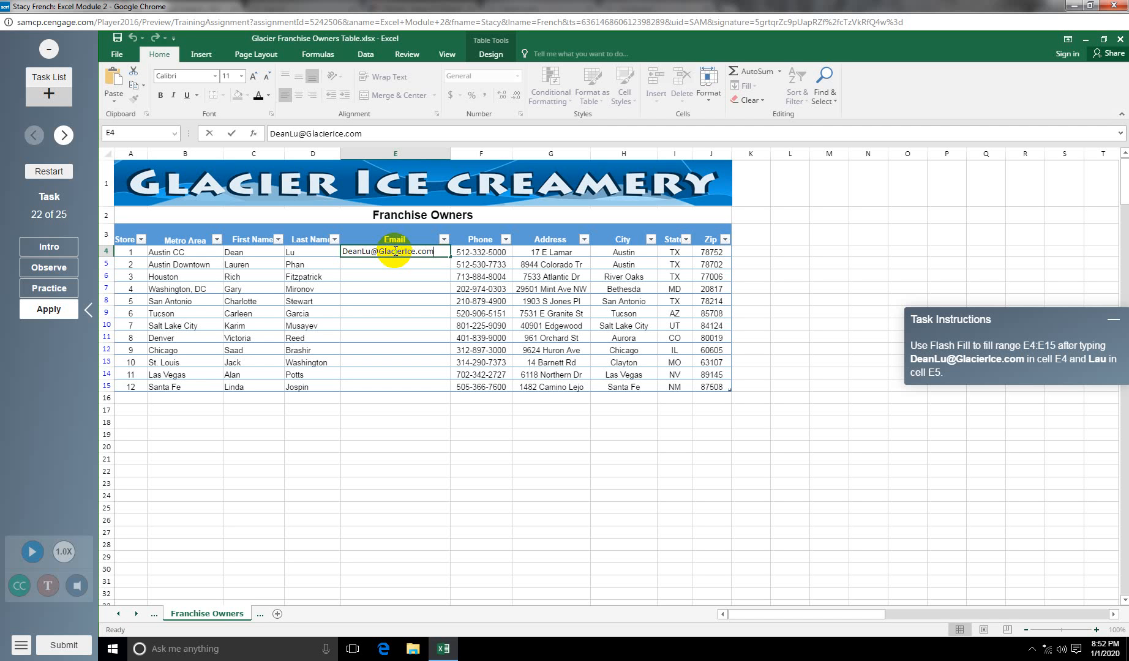
{"action": "key", "text": "Return"}
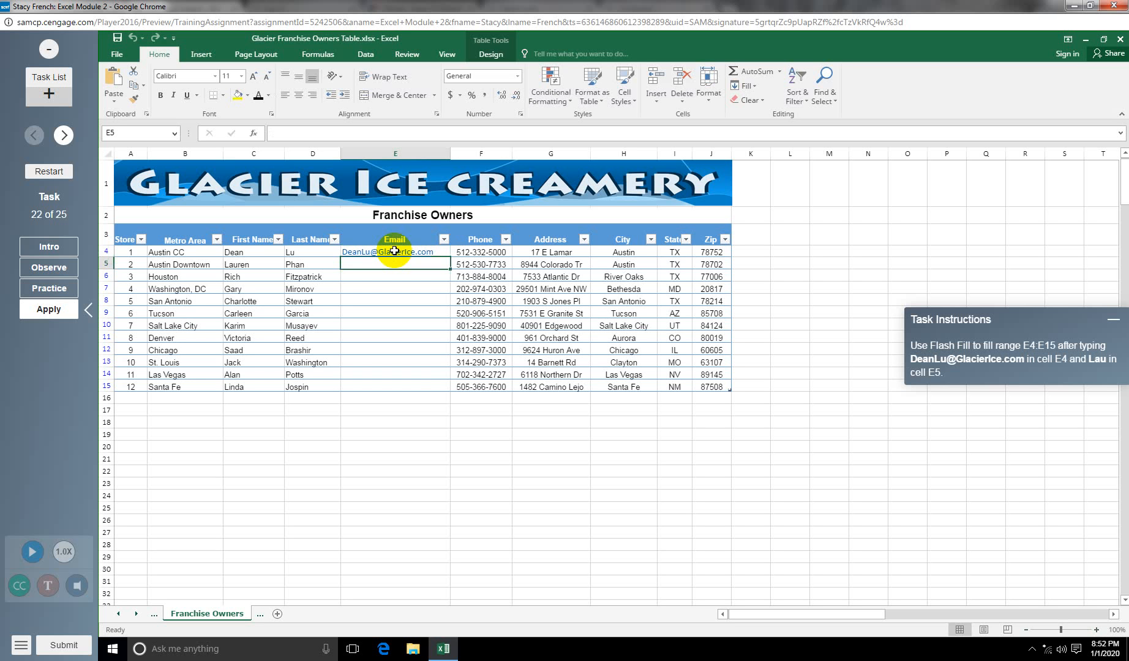
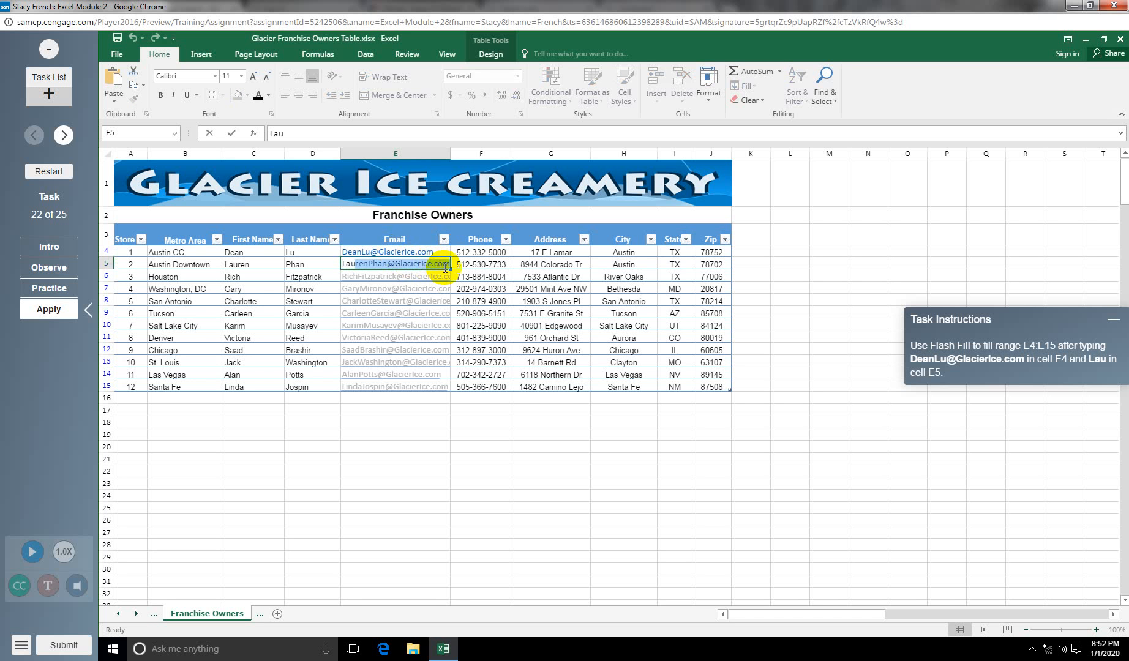
{"action": "key", "text": "Return"}
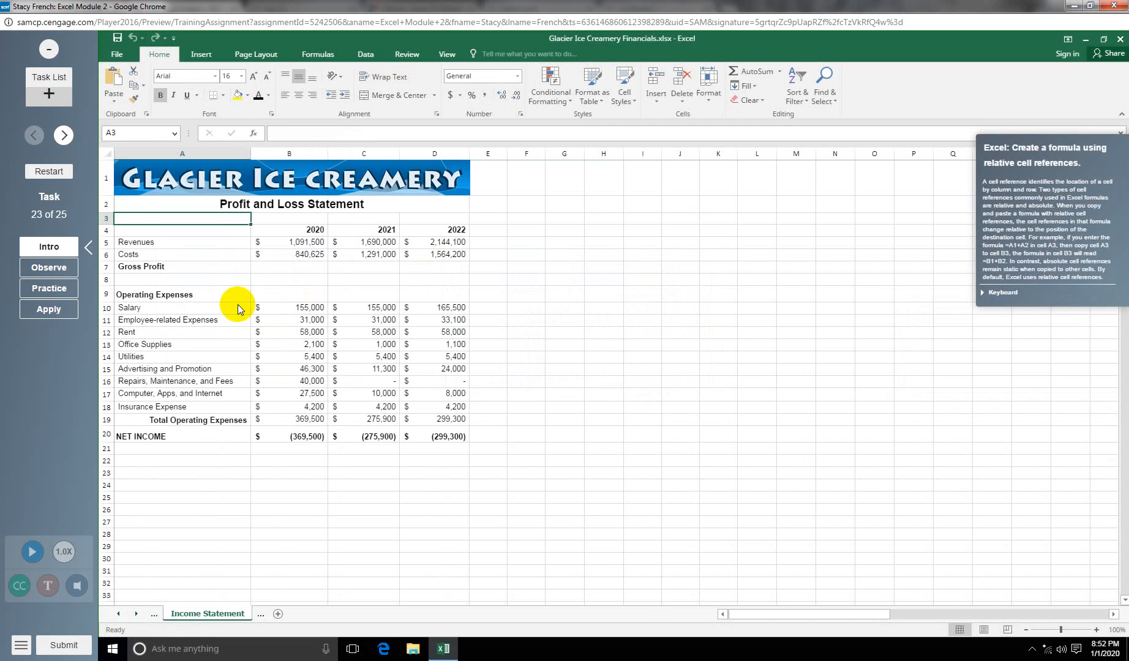
Step: Enter =B5-B6 in B7 so 2020 Gross Profit shows 250,875
{"action": "left_click", "coordinate": [49, 309]}
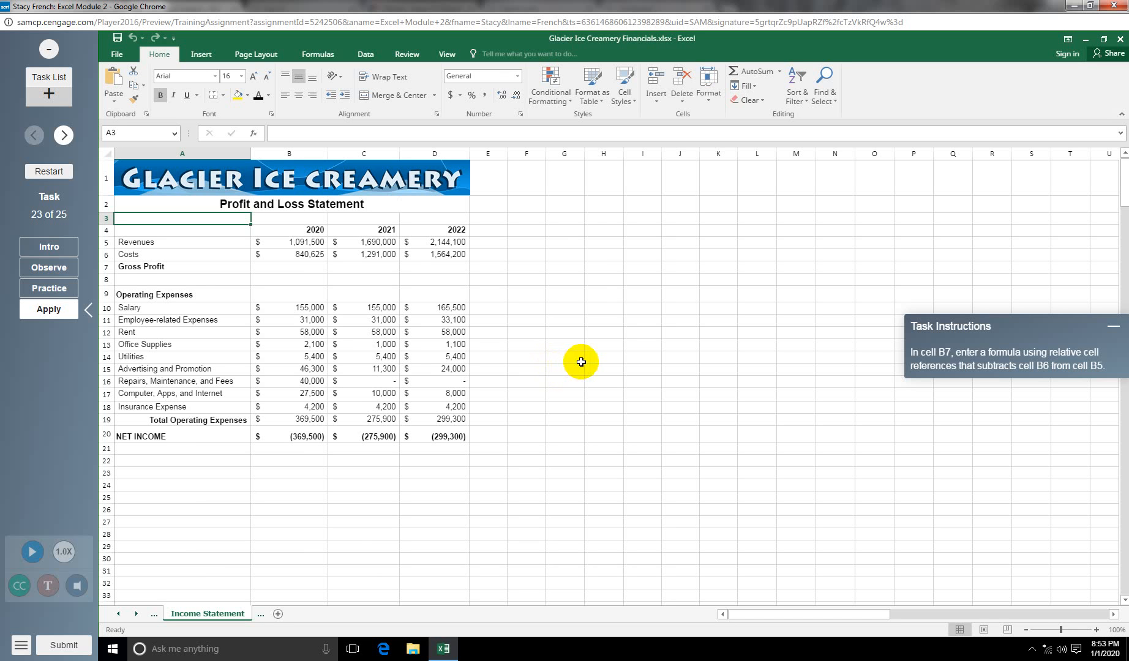
{"action": "left_click", "coordinate": [290, 269]}
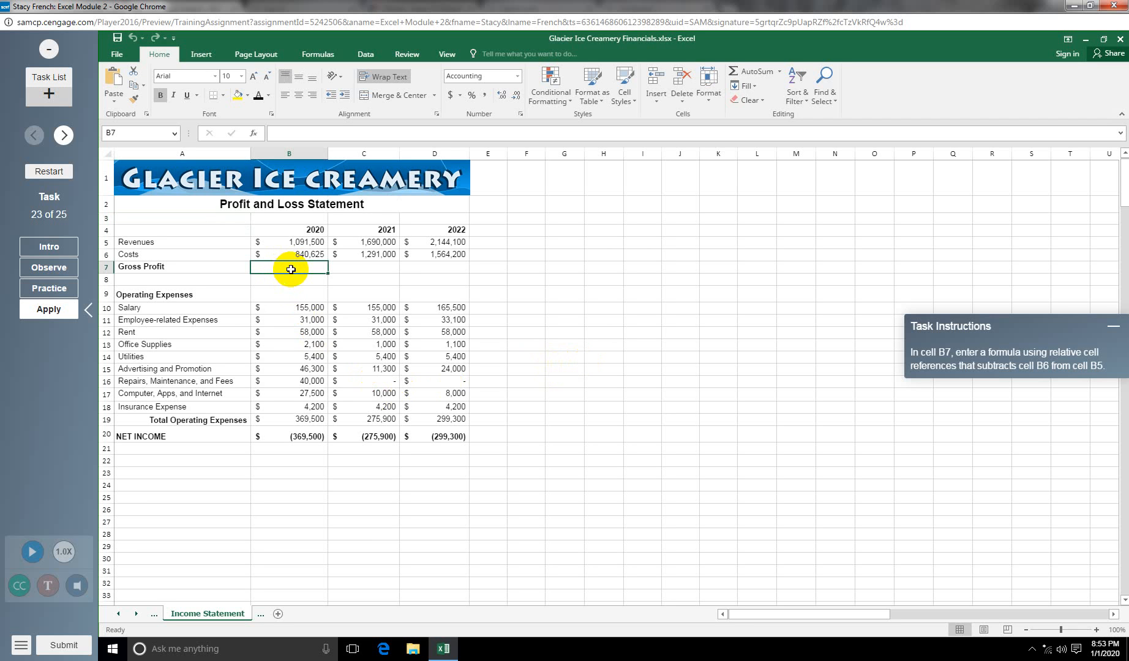
{"action": "type", "text": "="}
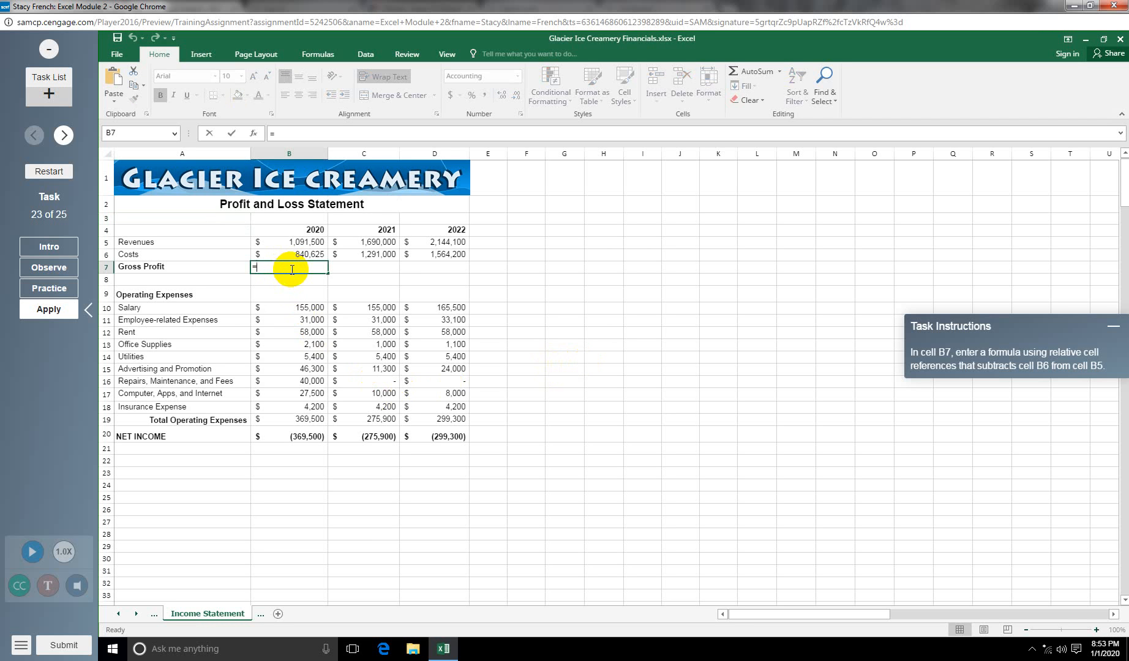
{"action": "type", "text": "B5"}
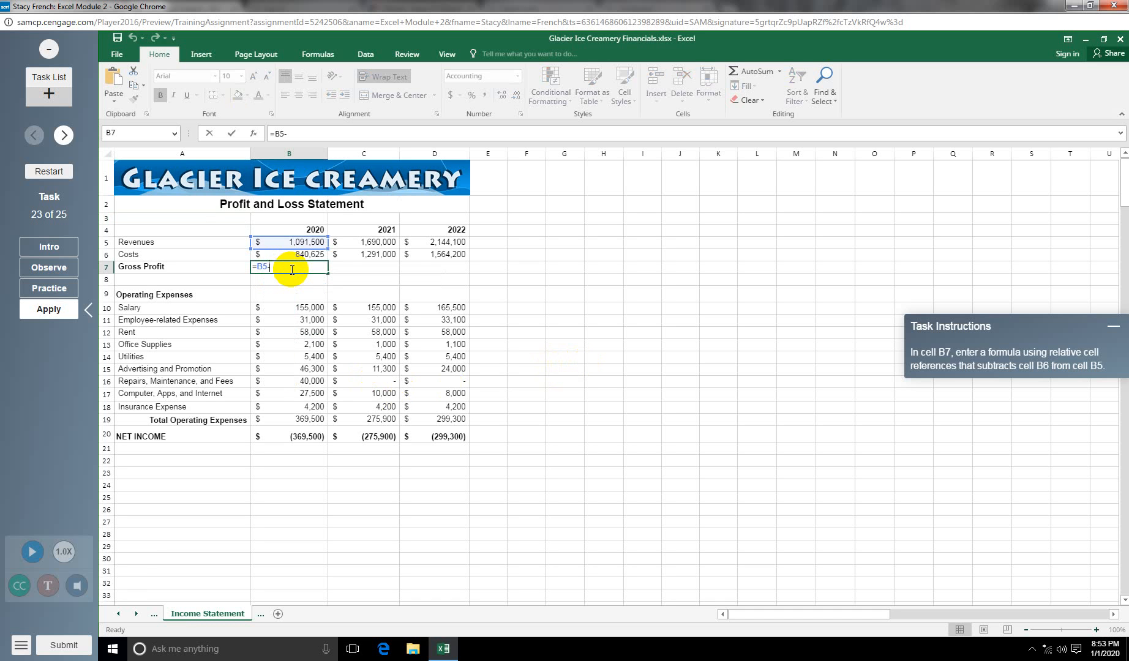
{"action": "type", "text": "-B6"}
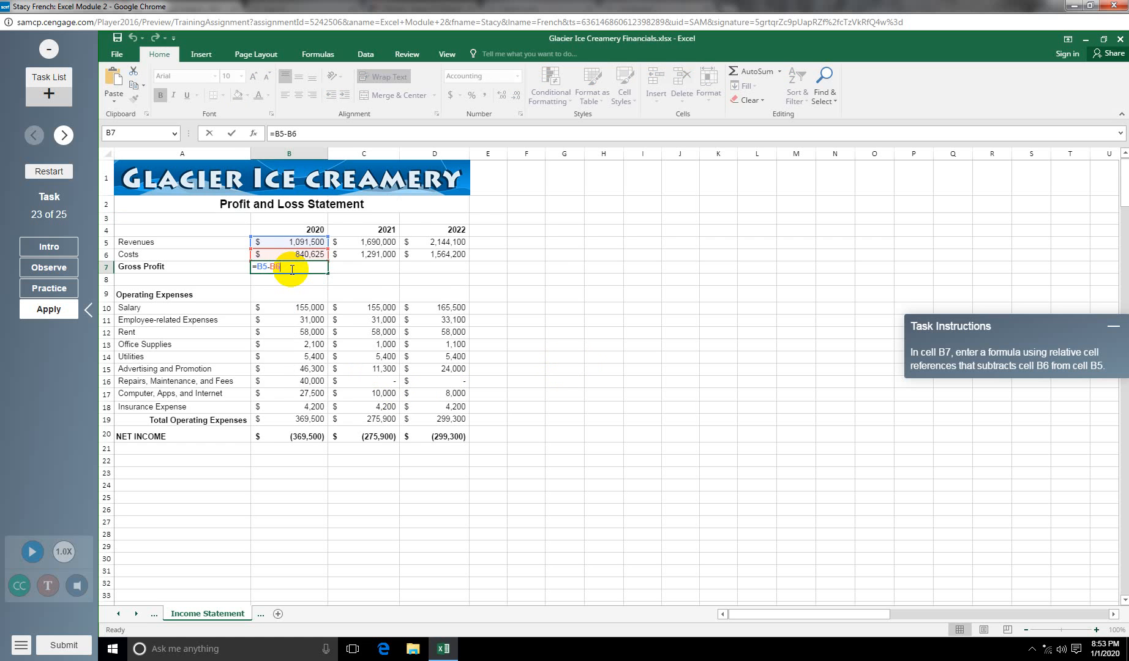
{"action": "key", "text": "Return"}
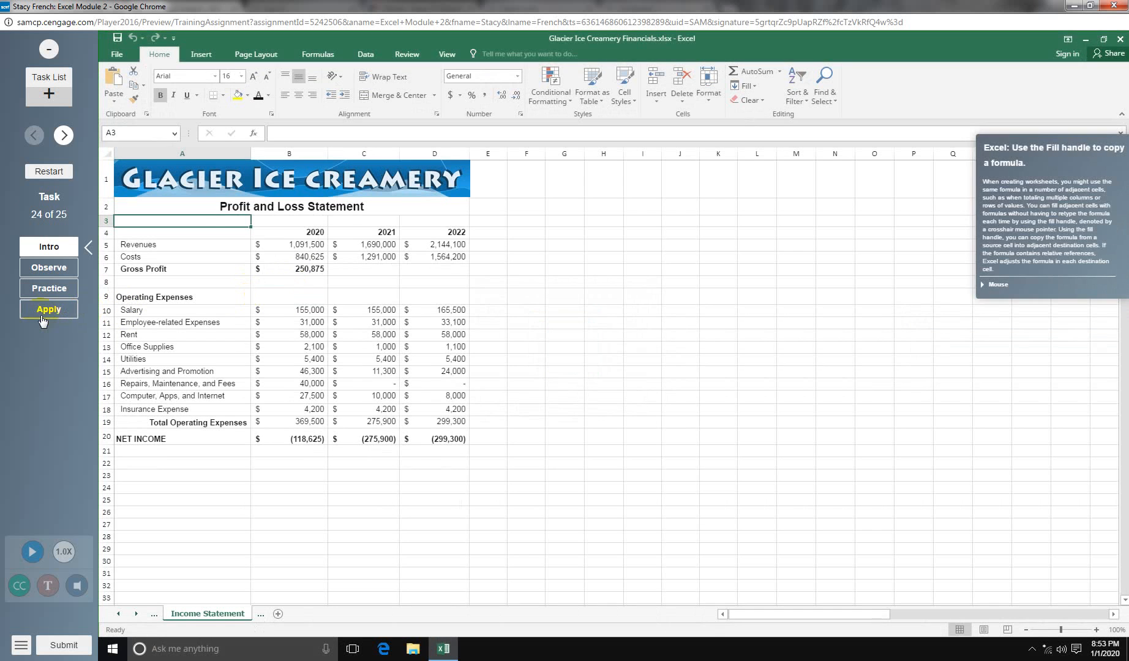
Step: Fill the B7 Gross Profit formula across to C7:D7, showing $399,000 and $579,900
{"action": "left_click", "coordinate": [42, 320]}
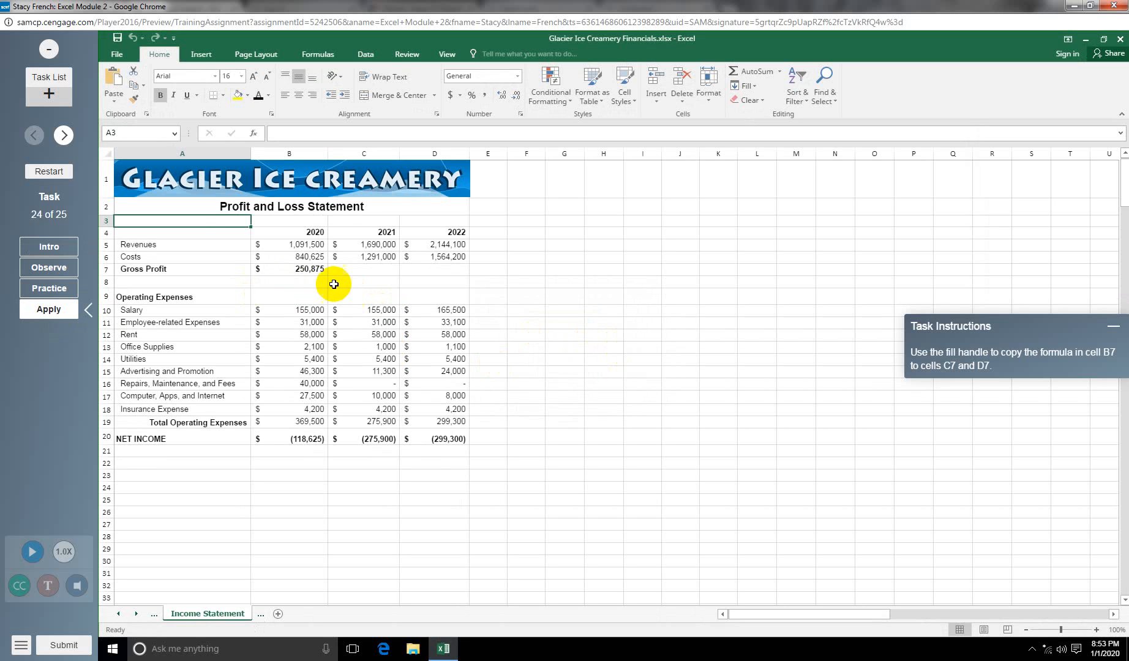
{"action": "left_click", "coordinate": [314, 271]}
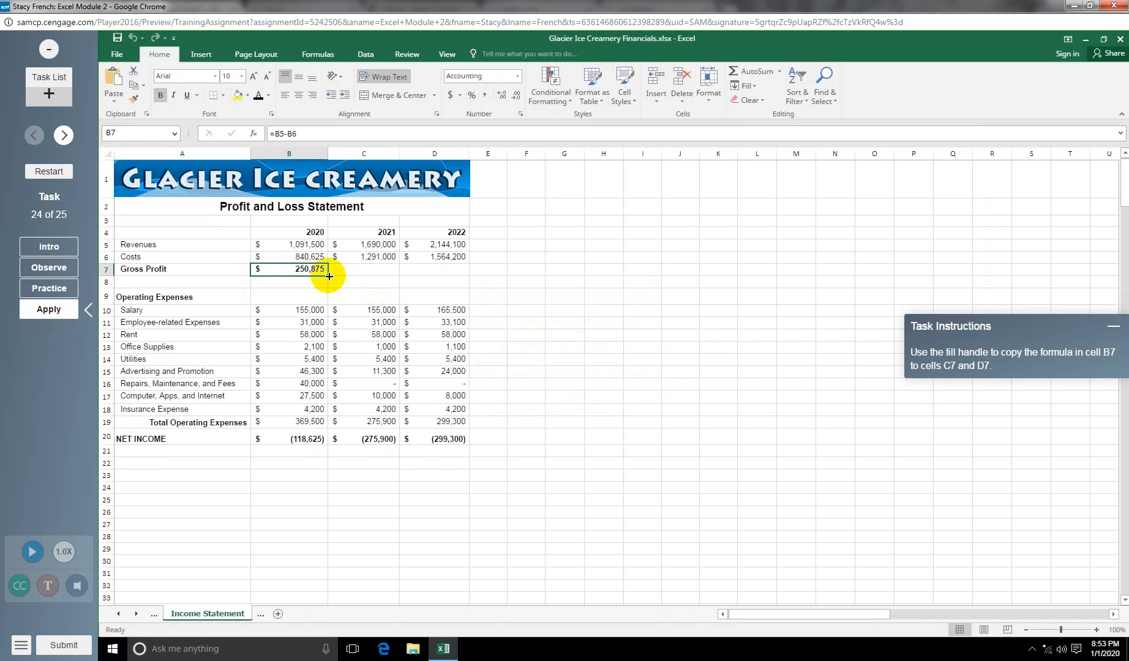
{"action": "left_click_drag", "start_coordinate": [328, 277], "coordinate": [453, 276]}
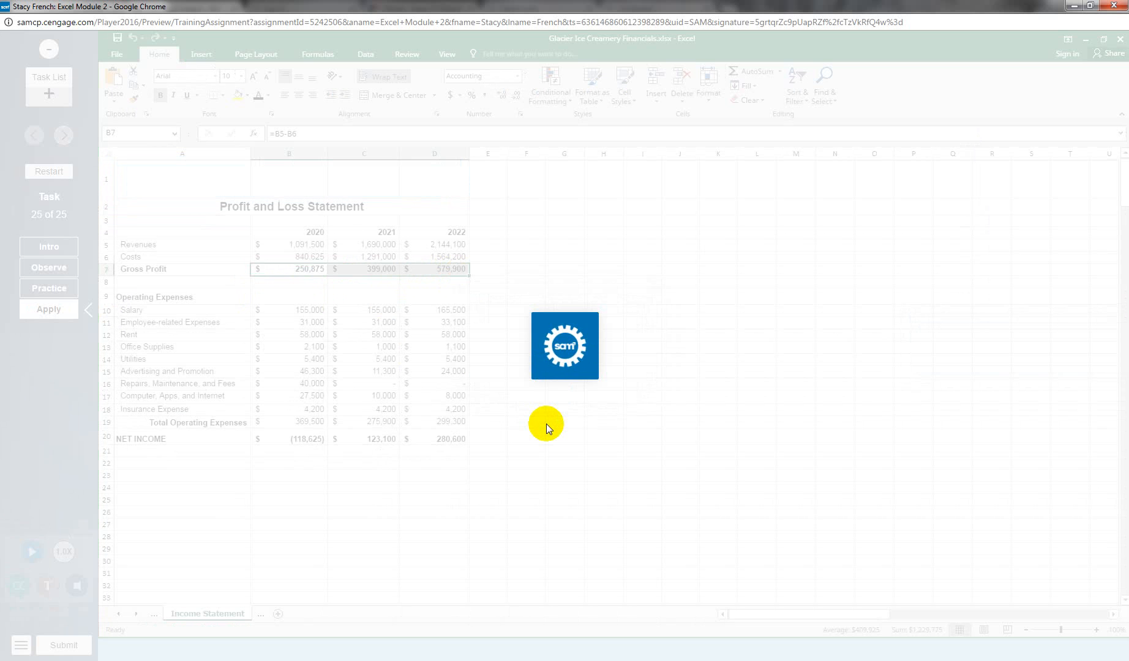
Step: Select range A3:F8 of the Franchise Owners table
{"action": "left_click", "coordinate": [78, 310]}
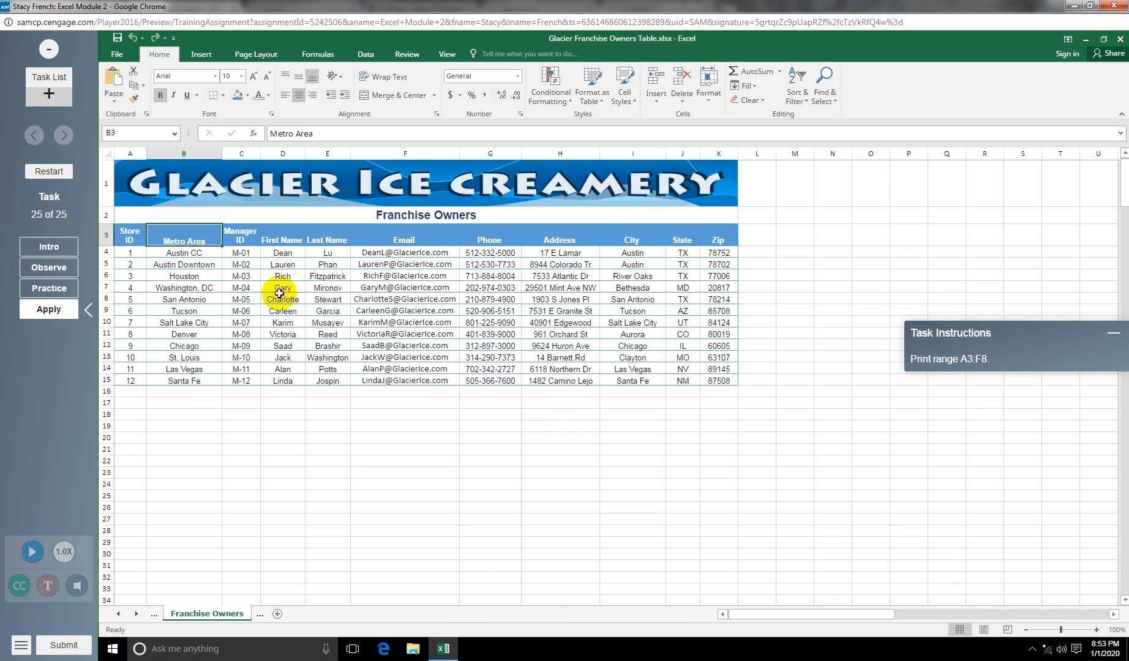
{"action": "left_click", "coordinate": [129, 236]}
{"action": "left_click_drag", "start_coordinate": [130, 236], "coordinate": [369, 298]}
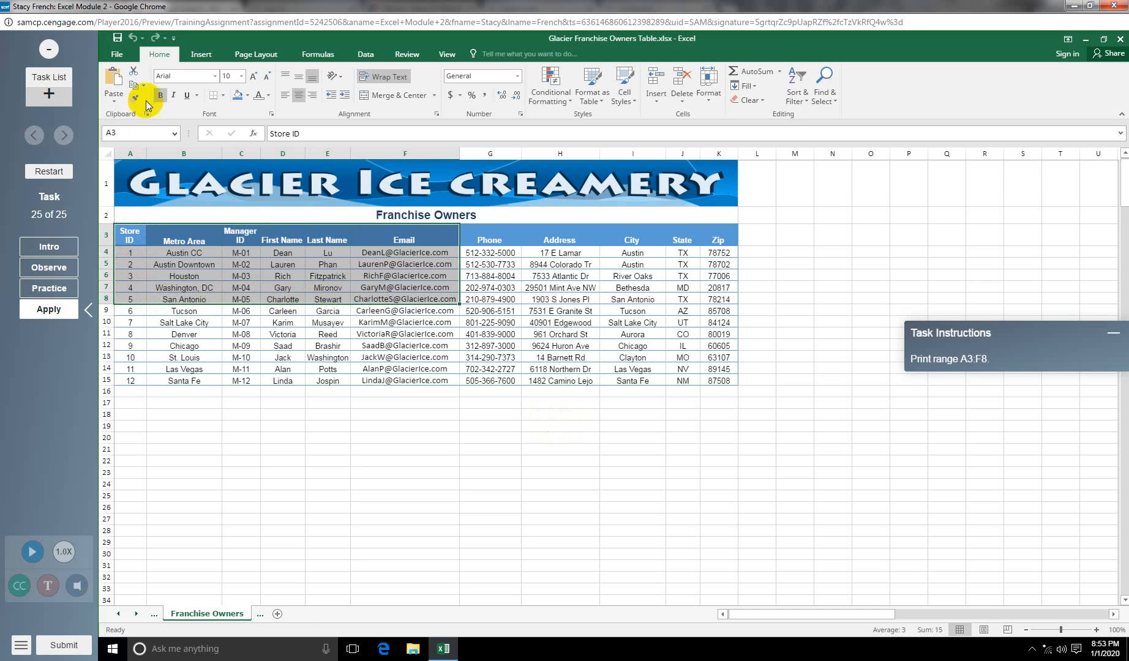
Step: Print only the selected range with the Print Selection setting
{"action": "left_click", "coordinate": [119, 54]}
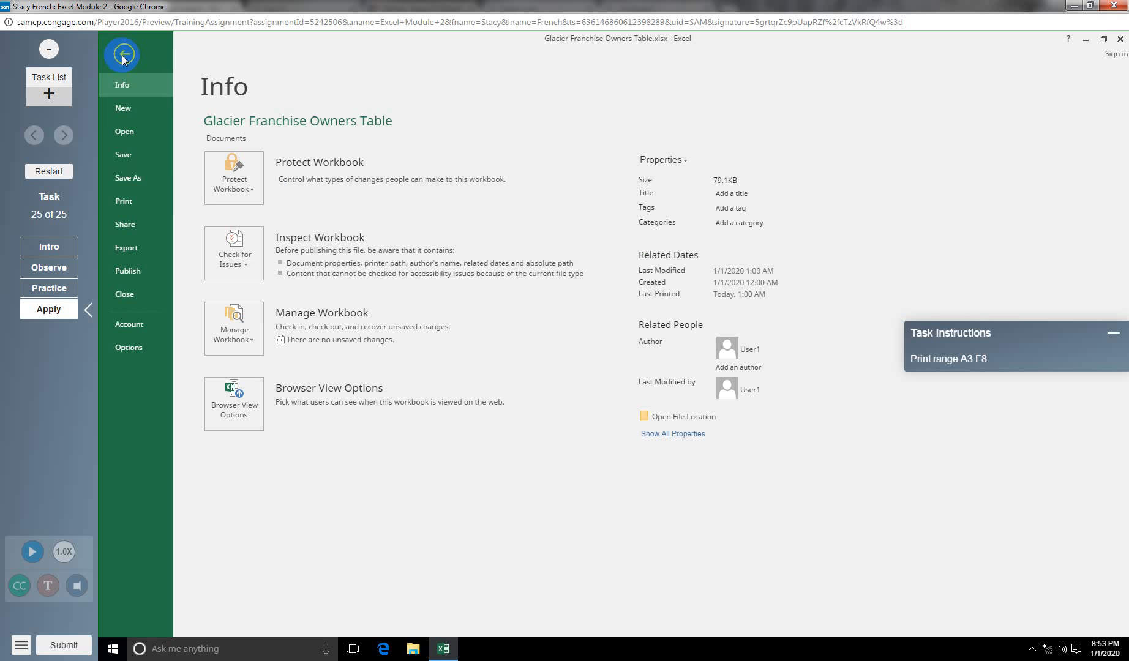
{"action": "left_click", "coordinate": [128, 204]}
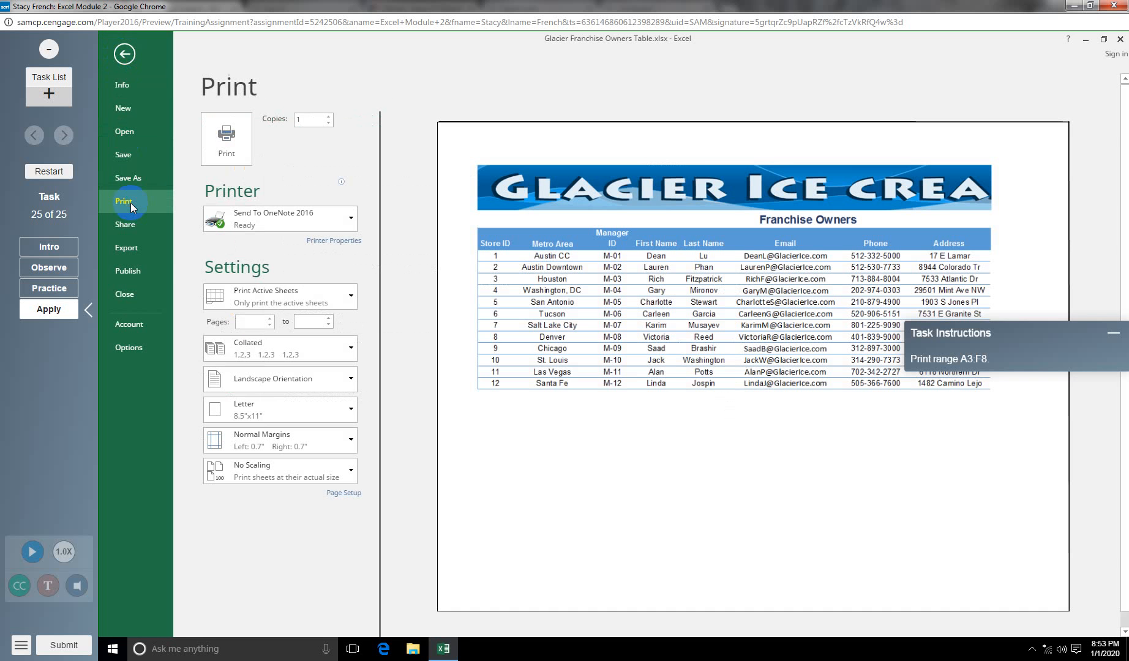
{"action": "left_click", "coordinate": [347, 296]}
{"action": "left_click", "coordinate": [292, 374]}
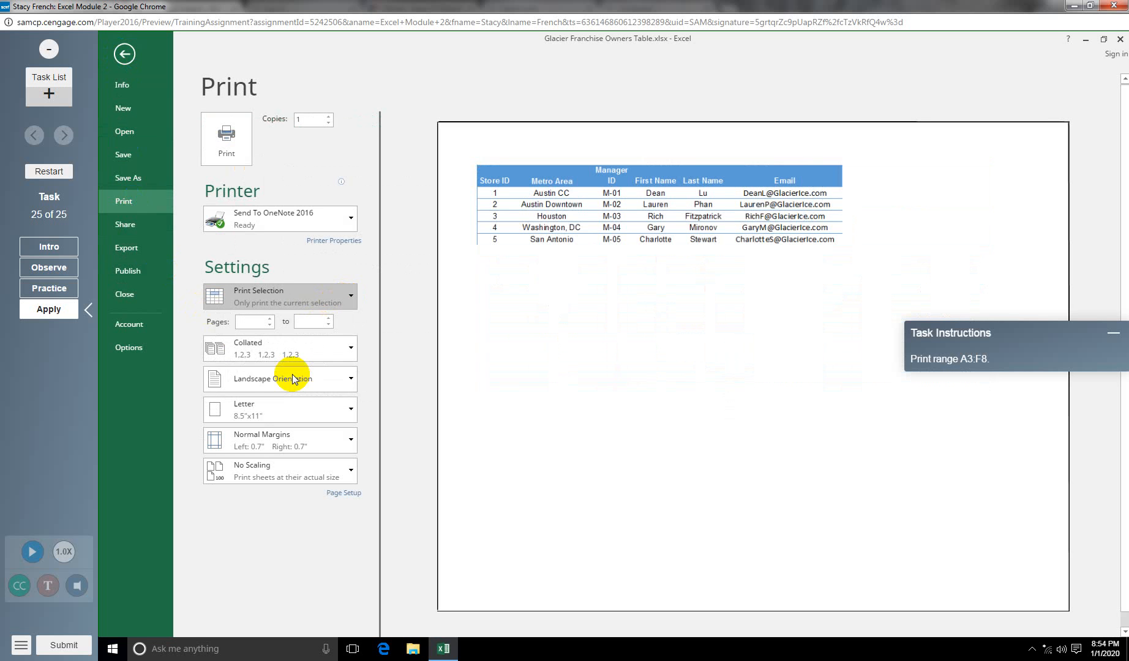
{"action": "left_click", "coordinate": [225, 134]}
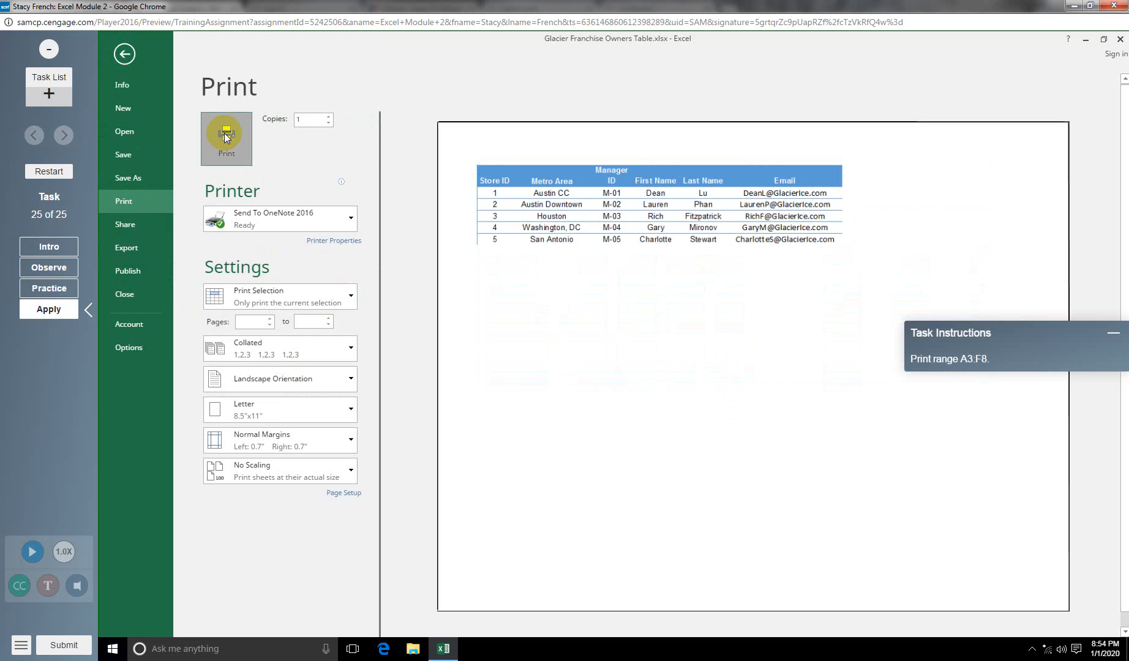